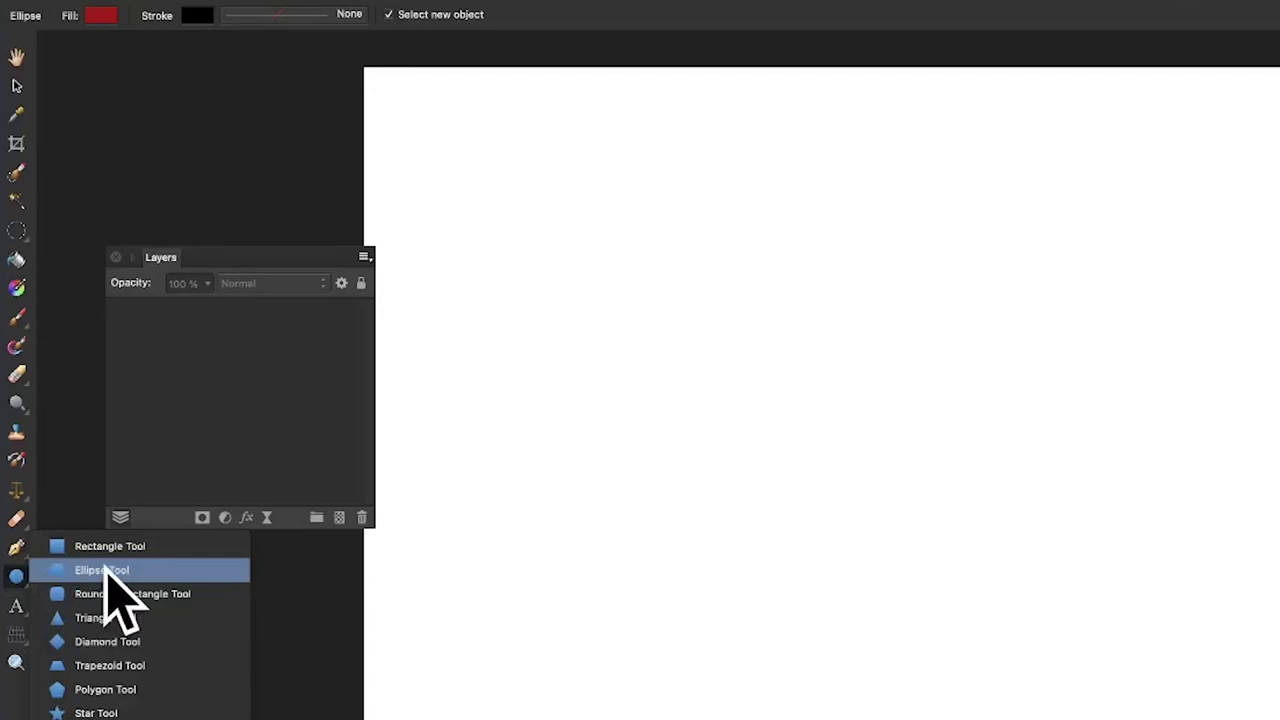
# Step: Draw a large dark red filled circle on the white canvas with the Ellipse Tool
pyautogui.click(105, 572)
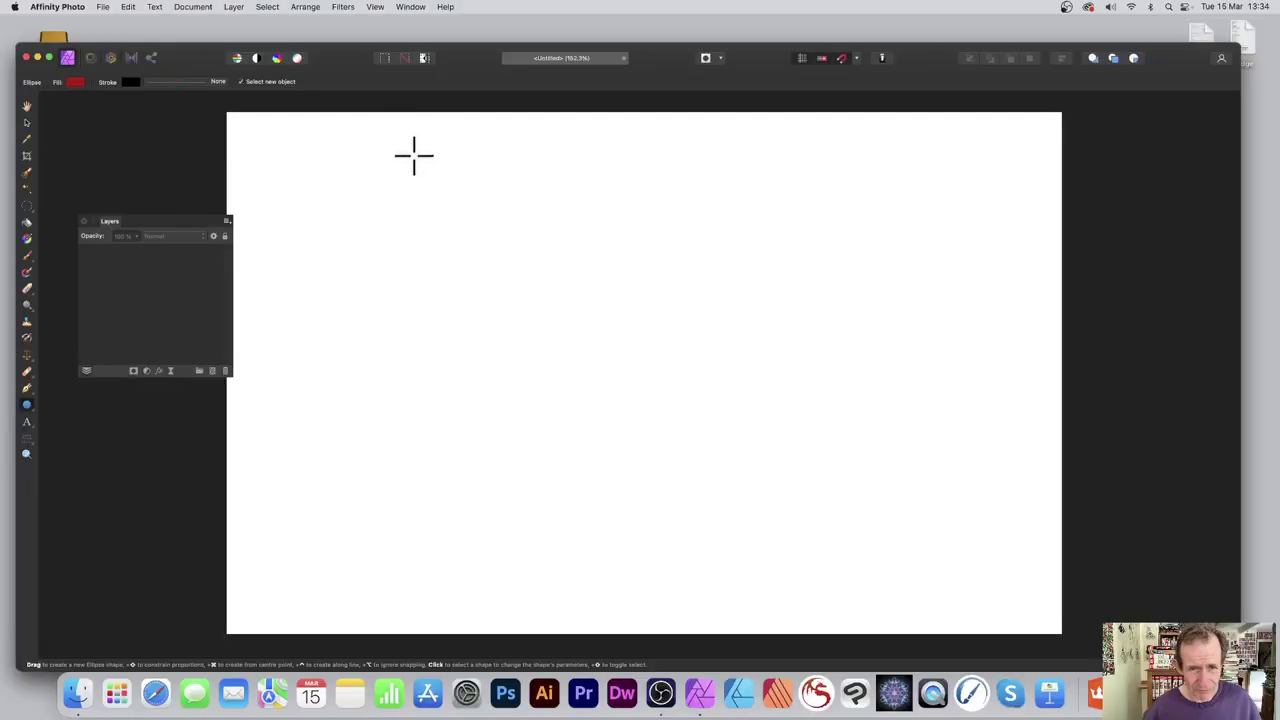
pyautogui.moveTo(414, 155); pyautogui.dragTo(836, 576)
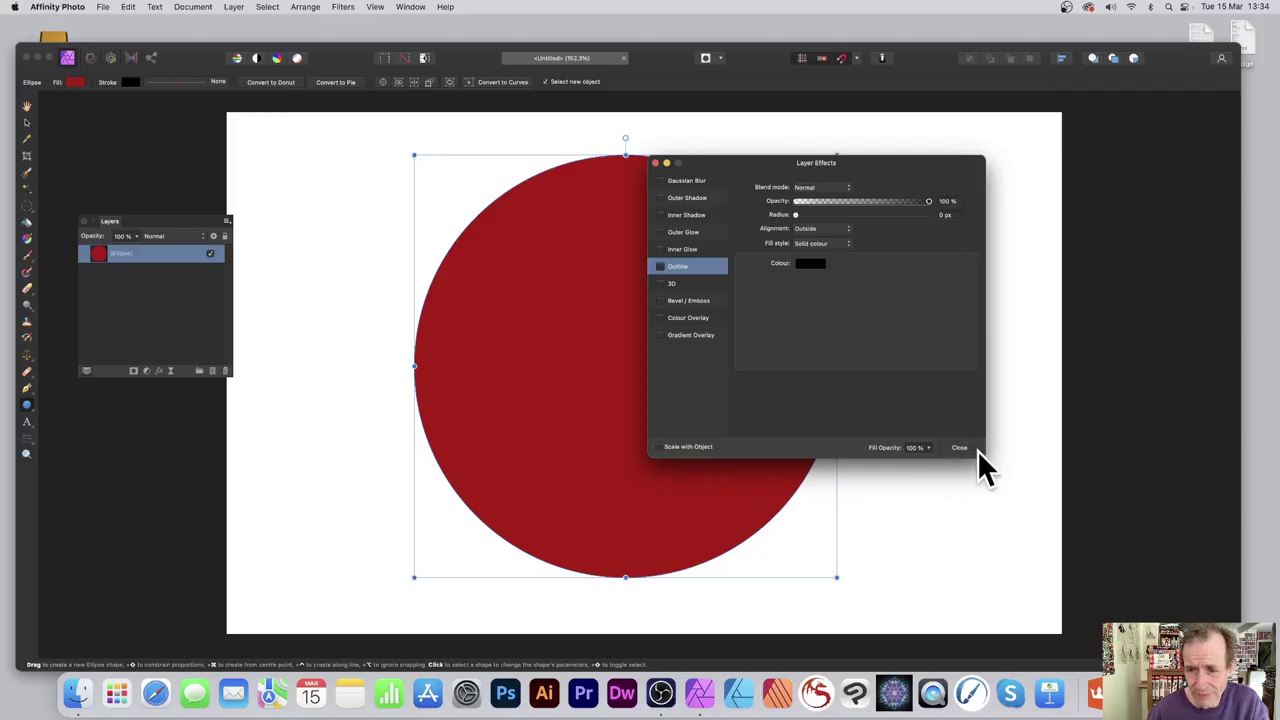
pyautogui.click(977, 463)
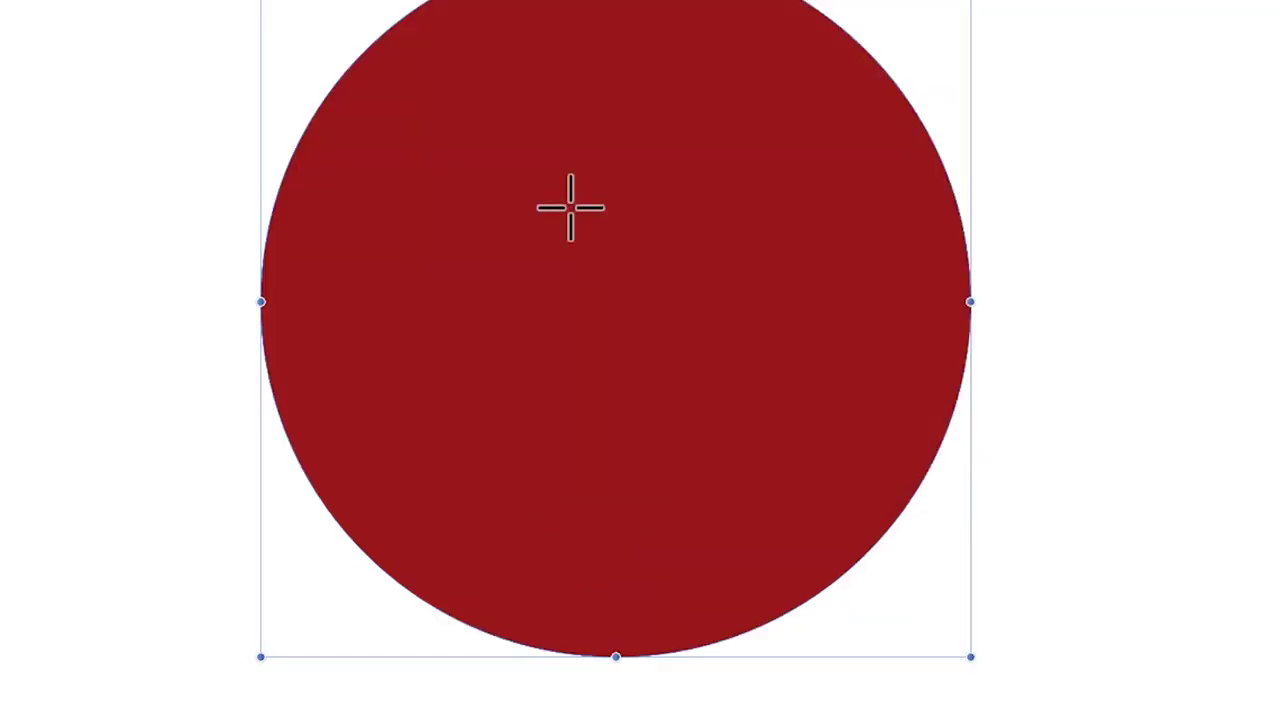
# Step: Open the circle's Layer Effects from its context menu and enable Outline and Gaussian Blur
pyautogui.rightClick(571, 206)
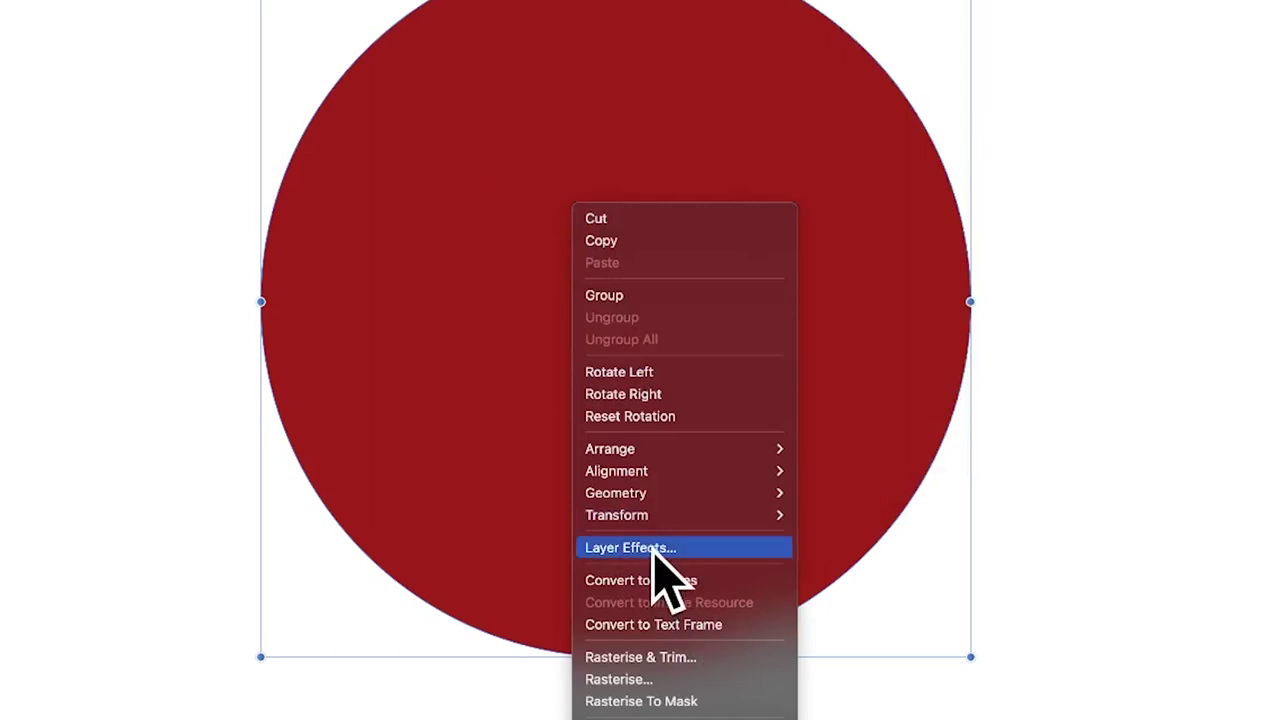
pyautogui.click(652, 549)
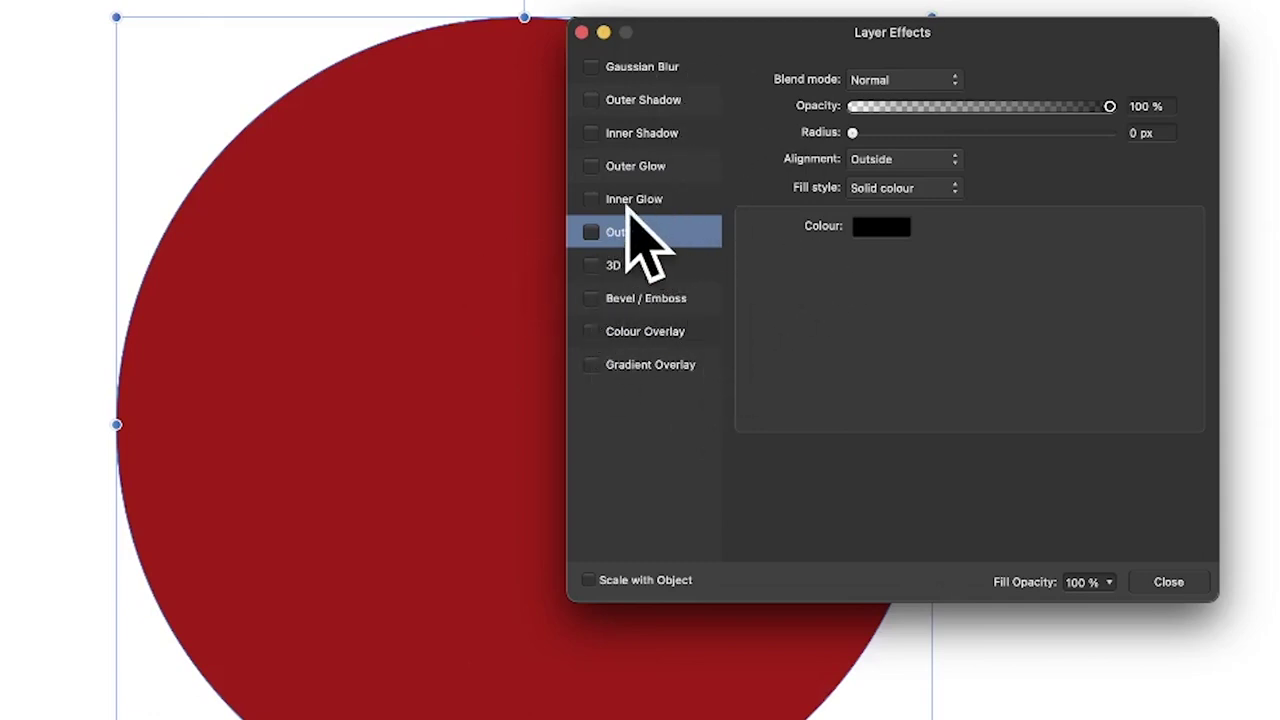
pyautogui.click(591, 232)
# Step: Raise the Gaussian Blur radius to 29 px, toggle Preserve alpha, then switch the blur off
pyautogui.click(642, 66)
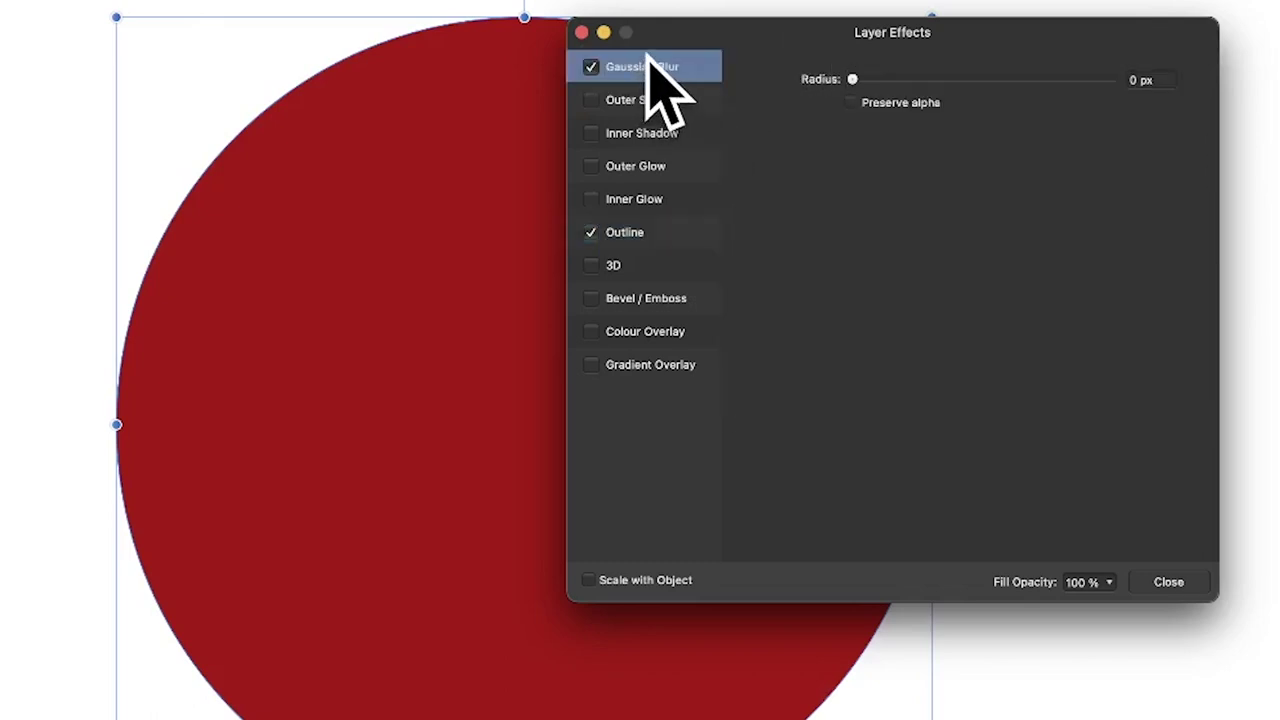
pyautogui.moveTo(852, 79); pyautogui.dragTo(1021, 80)
pyautogui.click(852, 102)
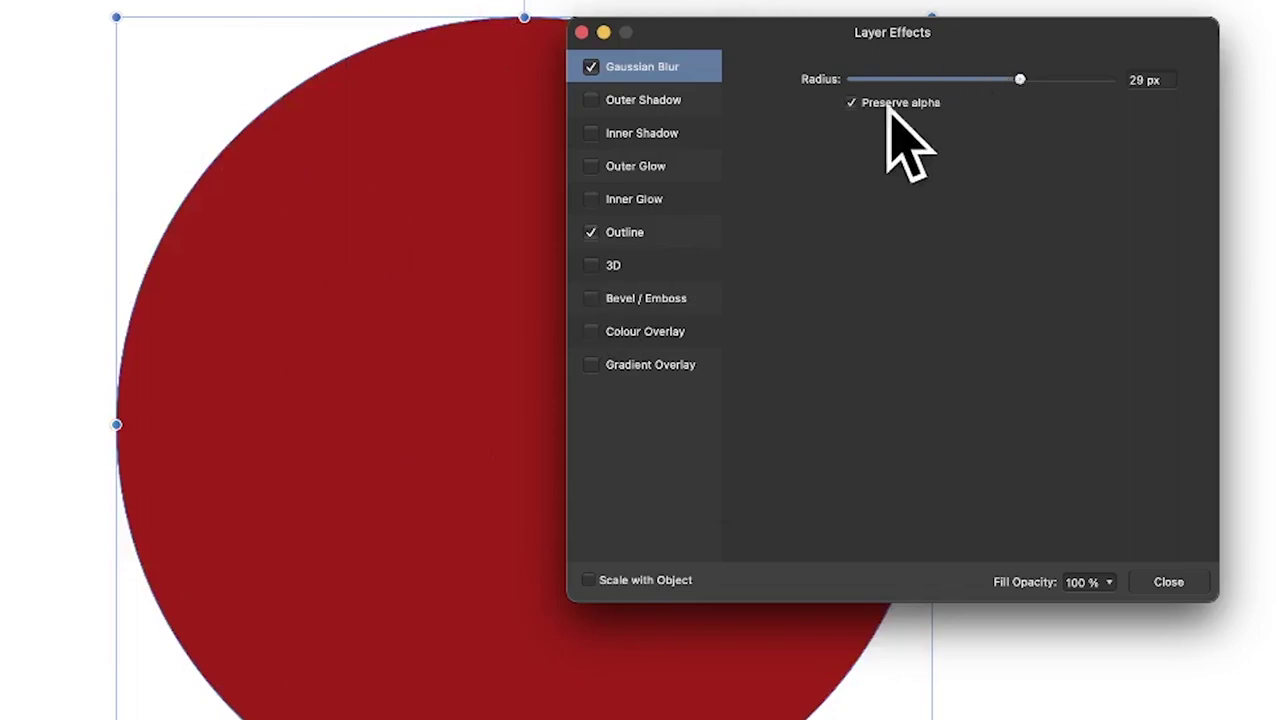
pyautogui.click(852, 103)
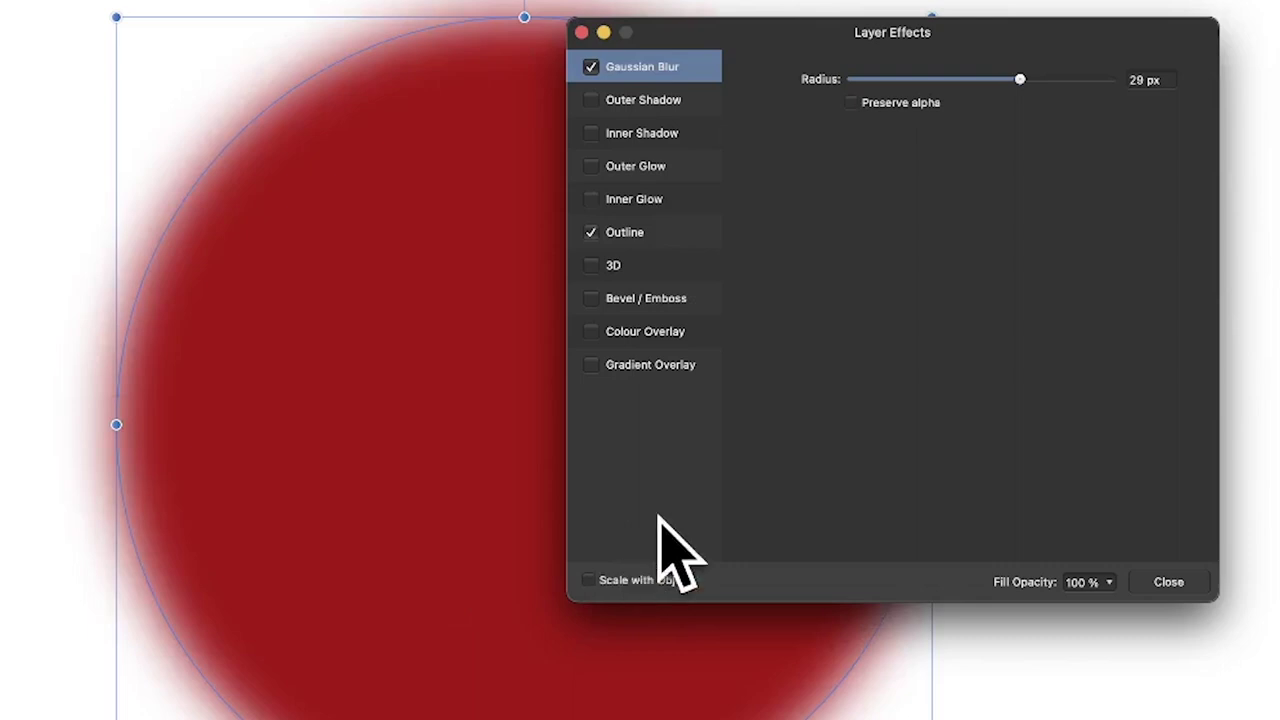
pyautogui.click(591, 67)
pyautogui.click(591, 67)
pyautogui.click(591, 67)
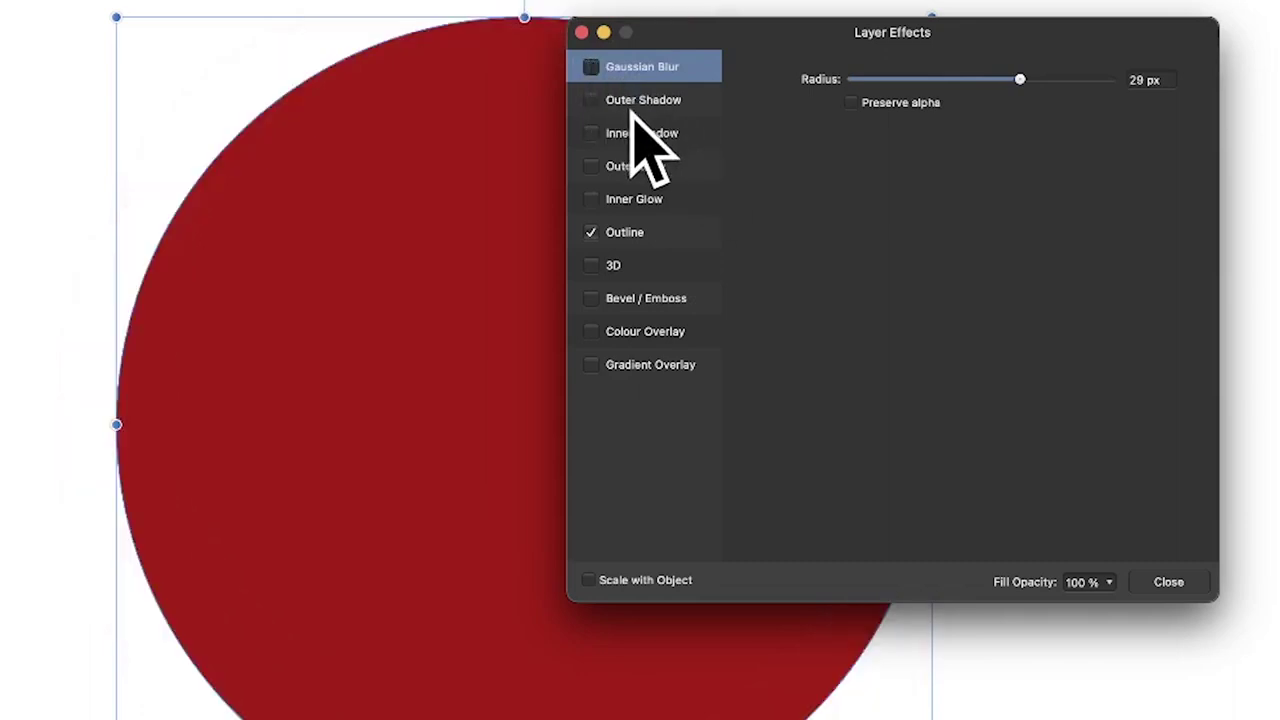
# Step: Enable Outer Shadow with 21.5 px radius, 42.5 px offset, 71% intensity, angled up-left
pyautogui.click(591, 100)
pyautogui.click(705, 101)
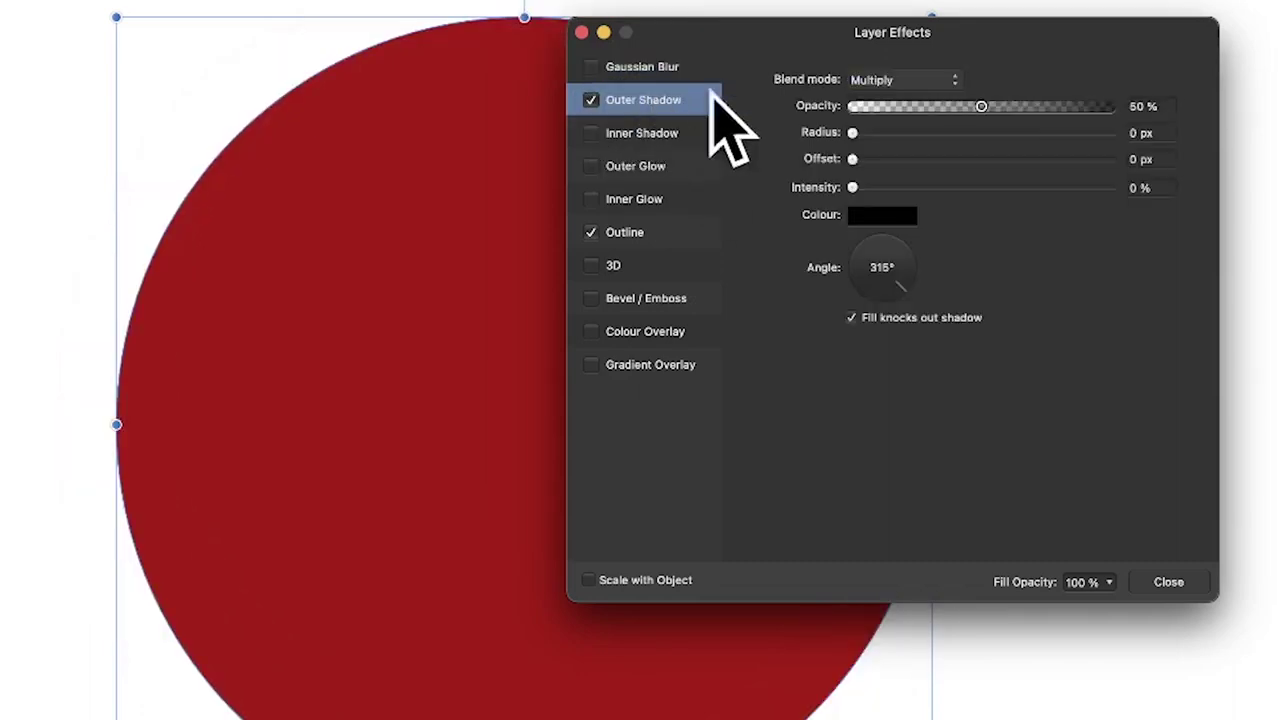
pyautogui.moveTo(874, 137); pyautogui.dragTo(998, 134)
pyautogui.moveTo(852, 159); pyautogui.dragTo(1059, 160)
pyautogui.click(1030, 187)
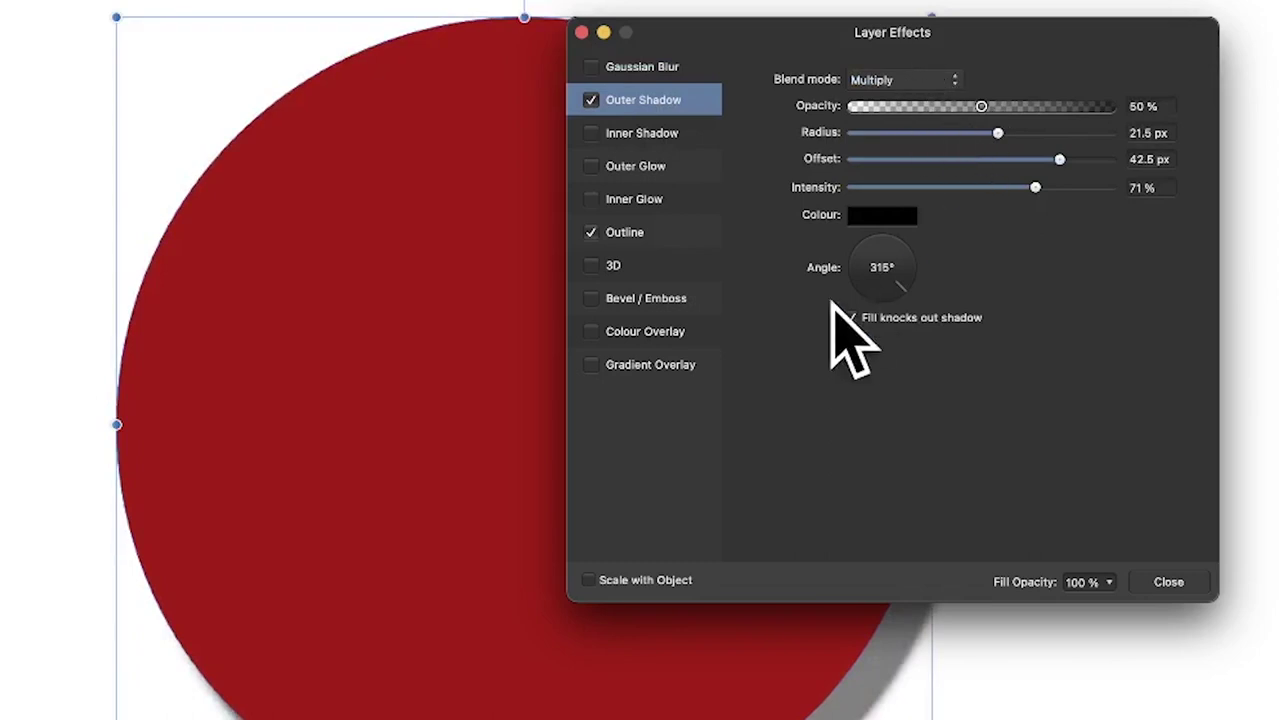
pyautogui.moveTo(894, 277); pyautogui.dragTo(862, 230)
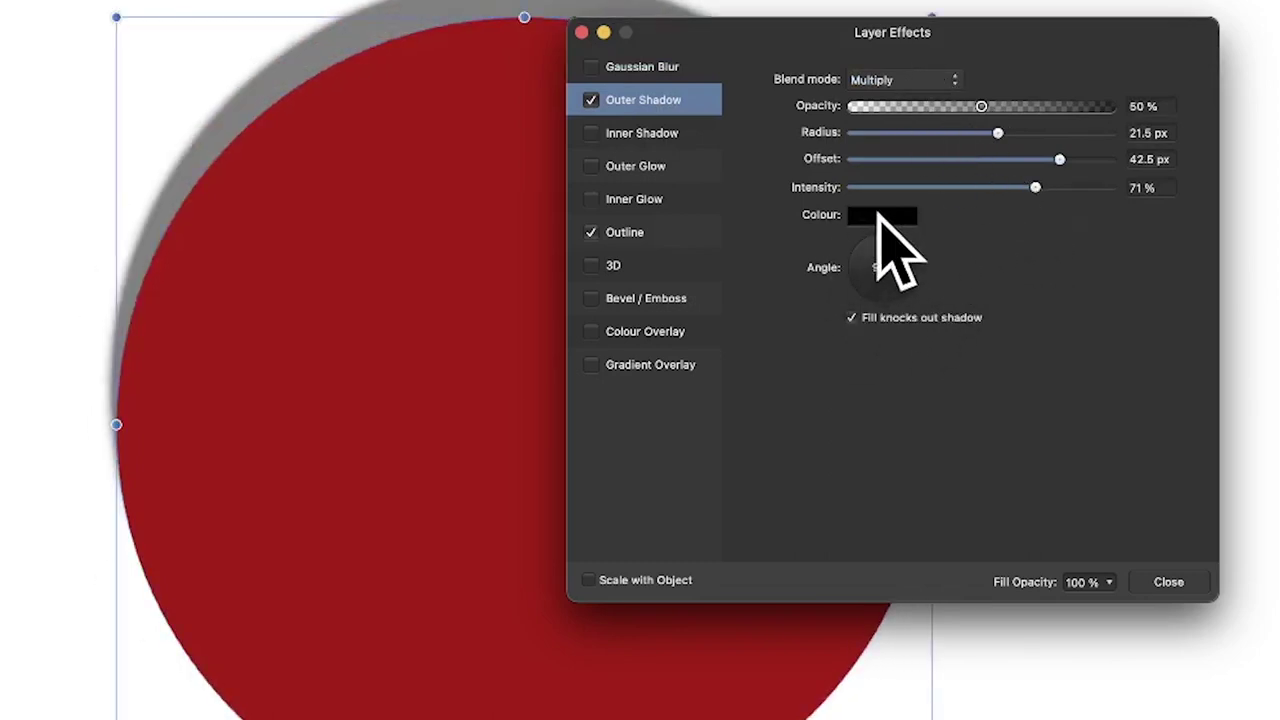
# Step: Make the shadow yellow-green, try a 500 px radius, then shrink it to 16.1 px
pyautogui.click(878, 213)
pyautogui.click(920, 443)
pyautogui.click(1158, 330)
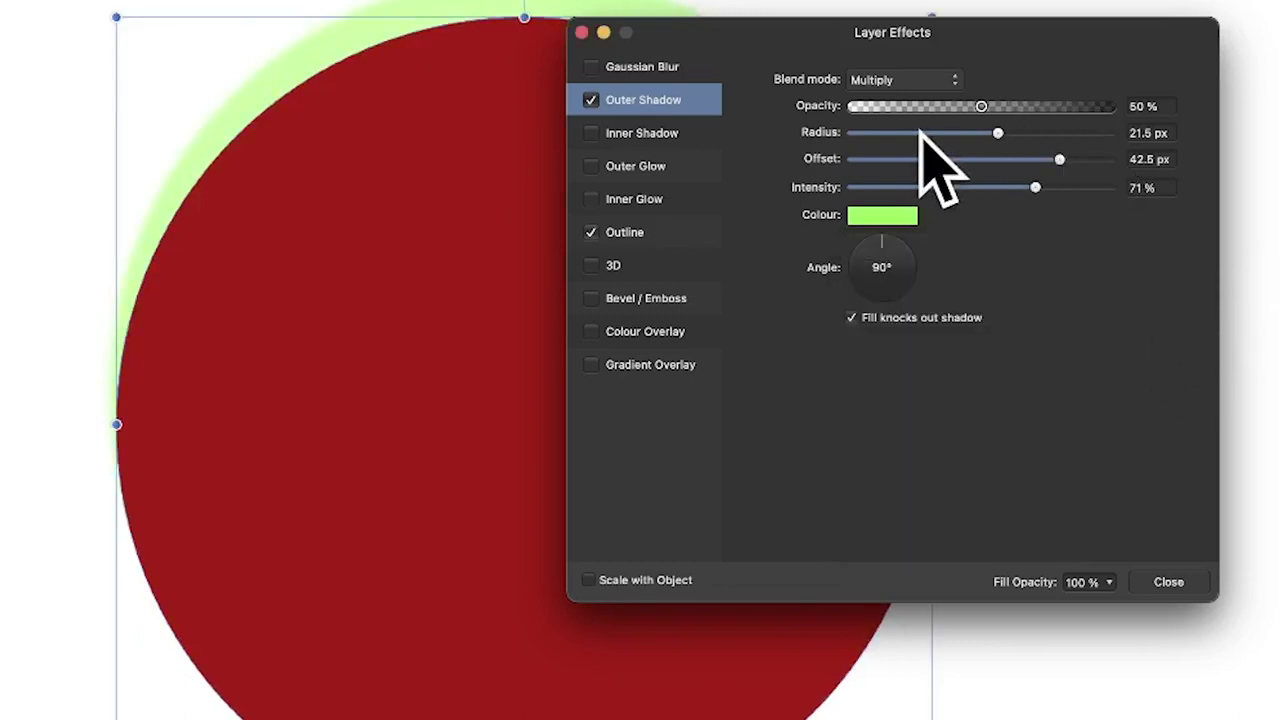
pyautogui.moveTo(997, 132); pyautogui.dragTo(1167, 133)
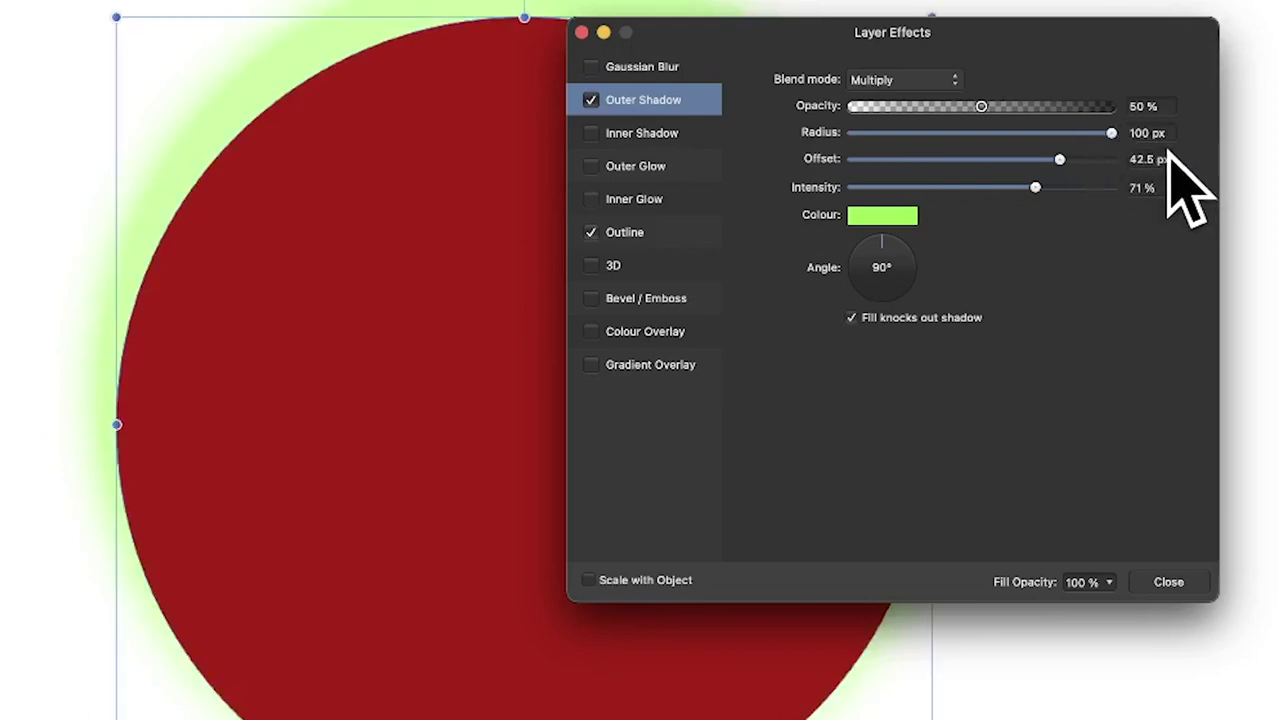
pyautogui.click(1140, 132)
pyautogui.press('Return')
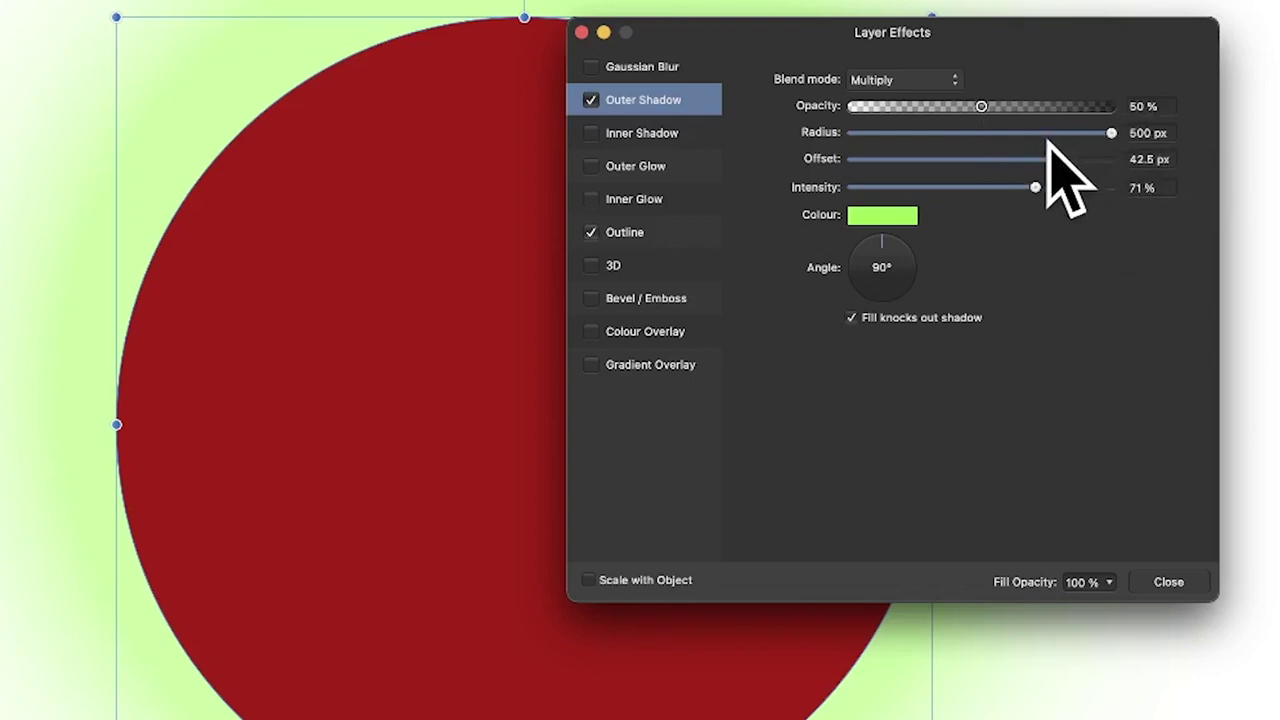
pyautogui.moveTo(1112, 133); pyautogui.dragTo(980, 126)
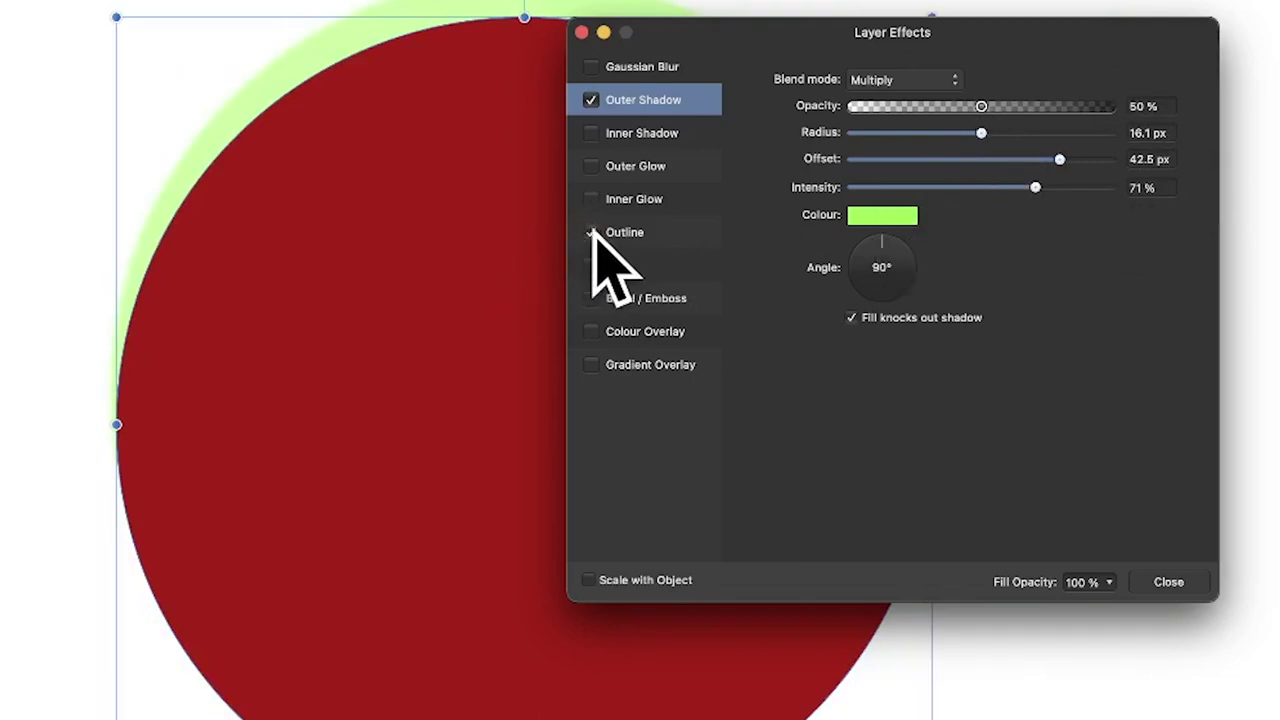
# Step: Switch off Outer Shadow and set the Outline radius to 400 px
pyautogui.click(591, 100)
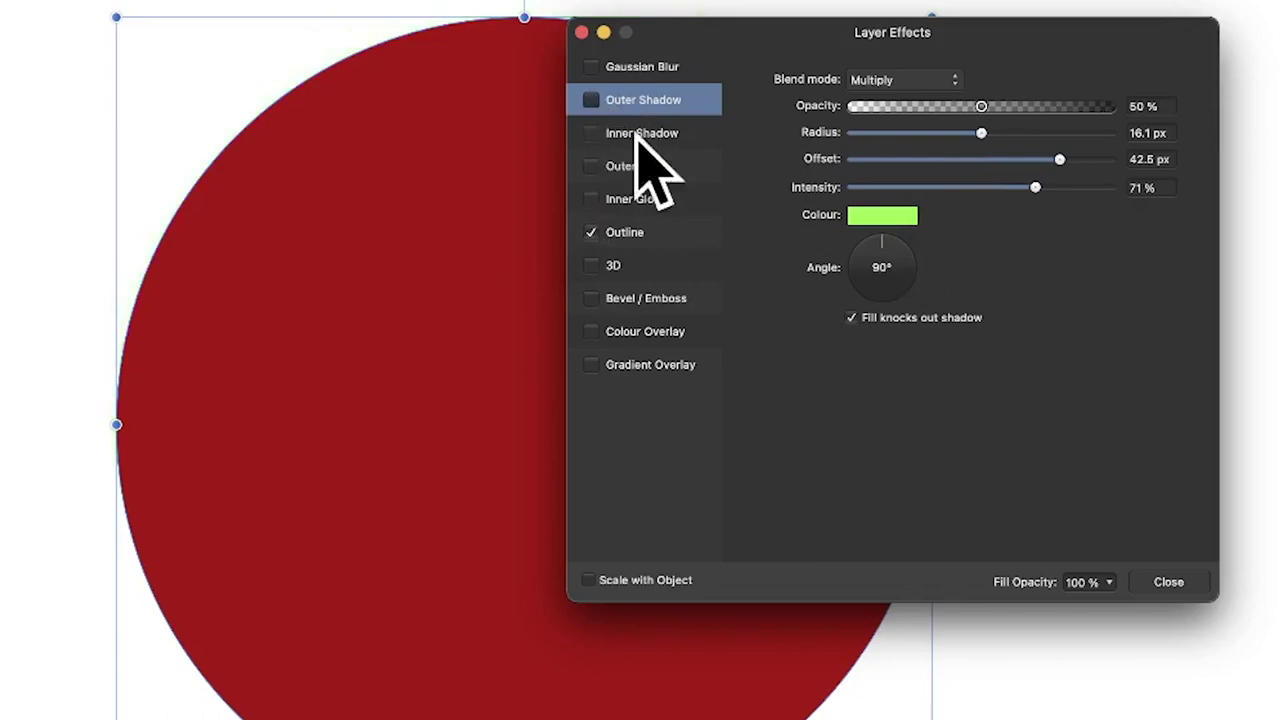
pyautogui.click(630, 234)
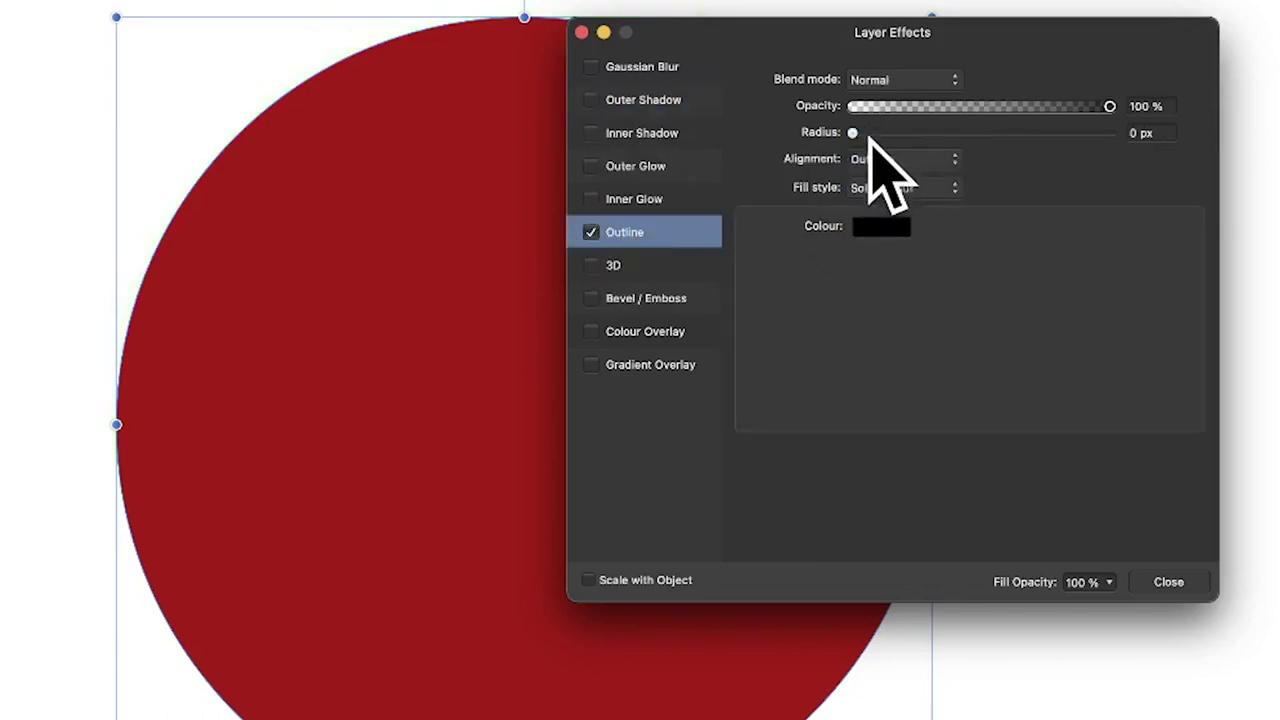
pyautogui.moveTo(853, 133); pyautogui.dragTo(1128, 140)
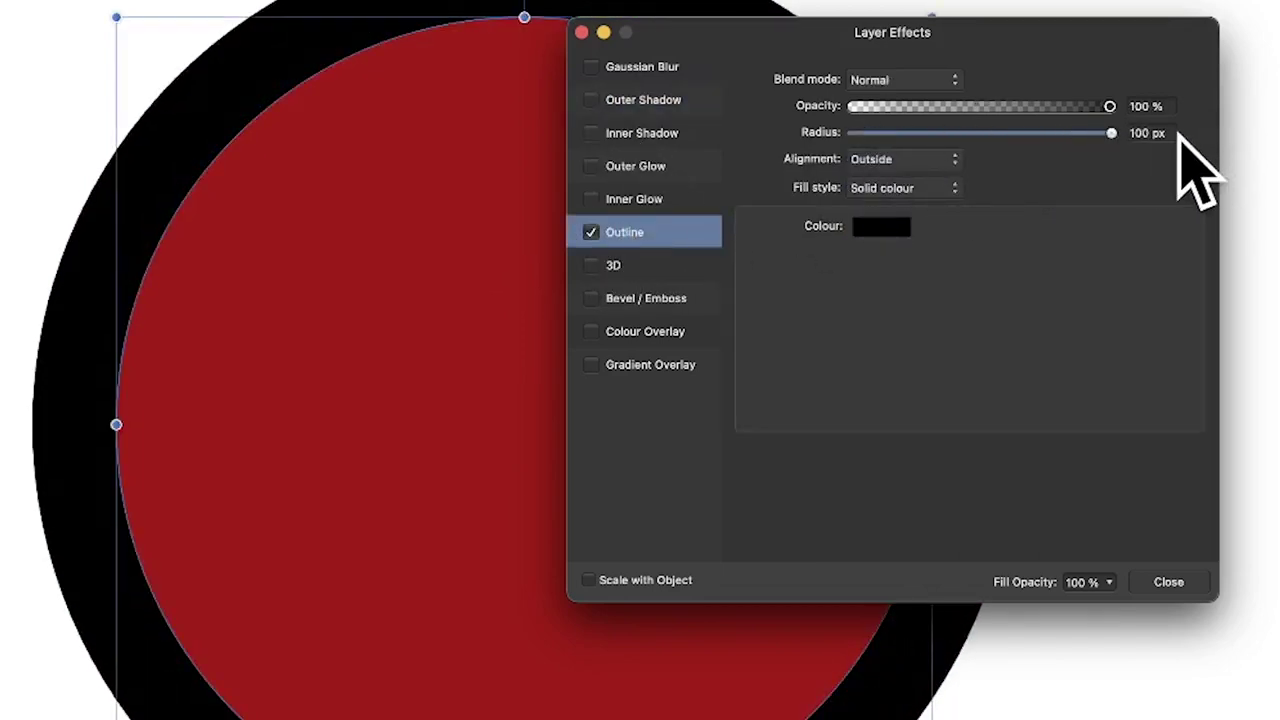
pyautogui.click(1145, 132)
pyautogui.write('400')
pyautogui.press('Return')
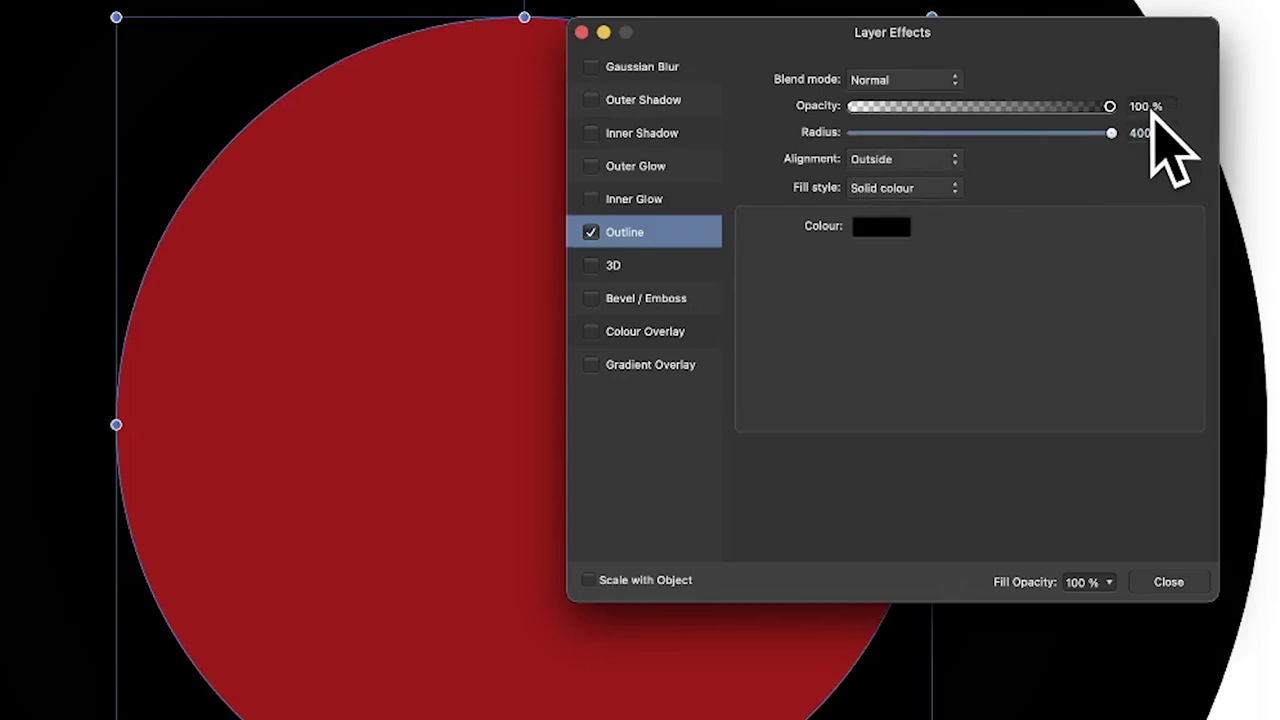
# Step: Fill the outline with a black-to-white Contour gradient
pyautogui.click(897, 191)
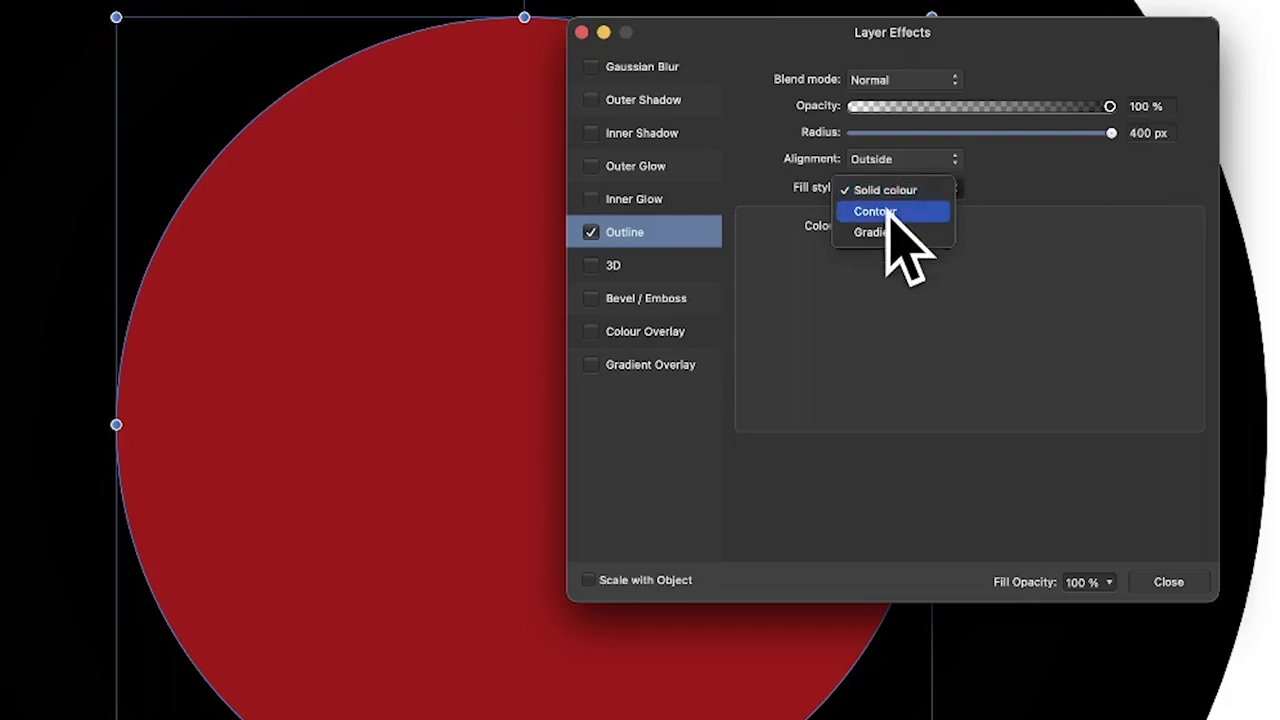
pyautogui.click(888, 212)
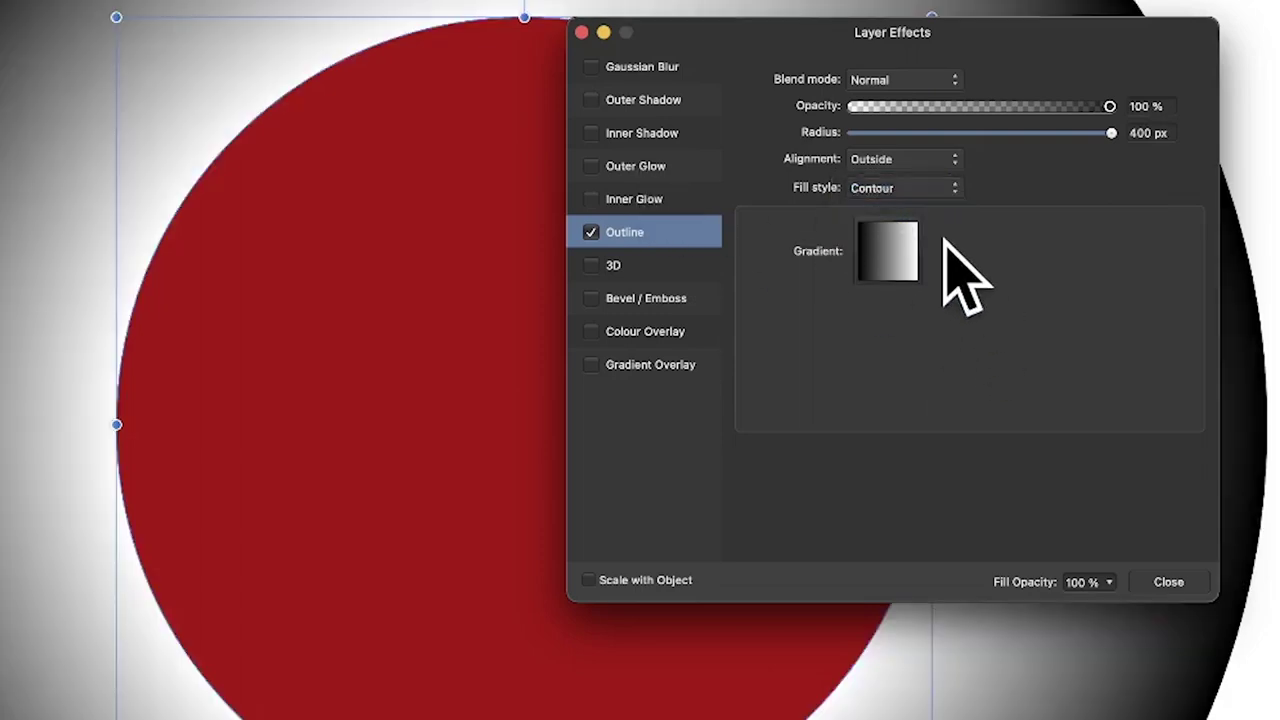
pyautogui.click(898, 258)
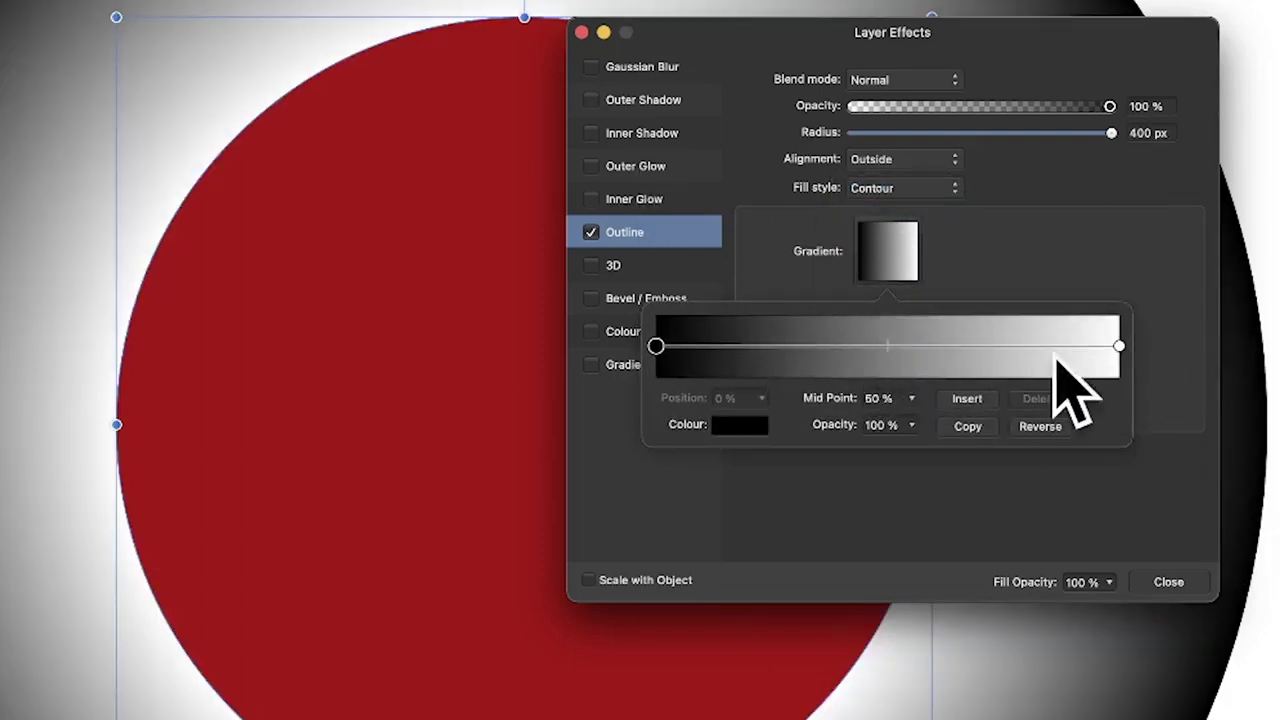
pyautogui.click(1089, 251)
pyautogui.click(888, 190)
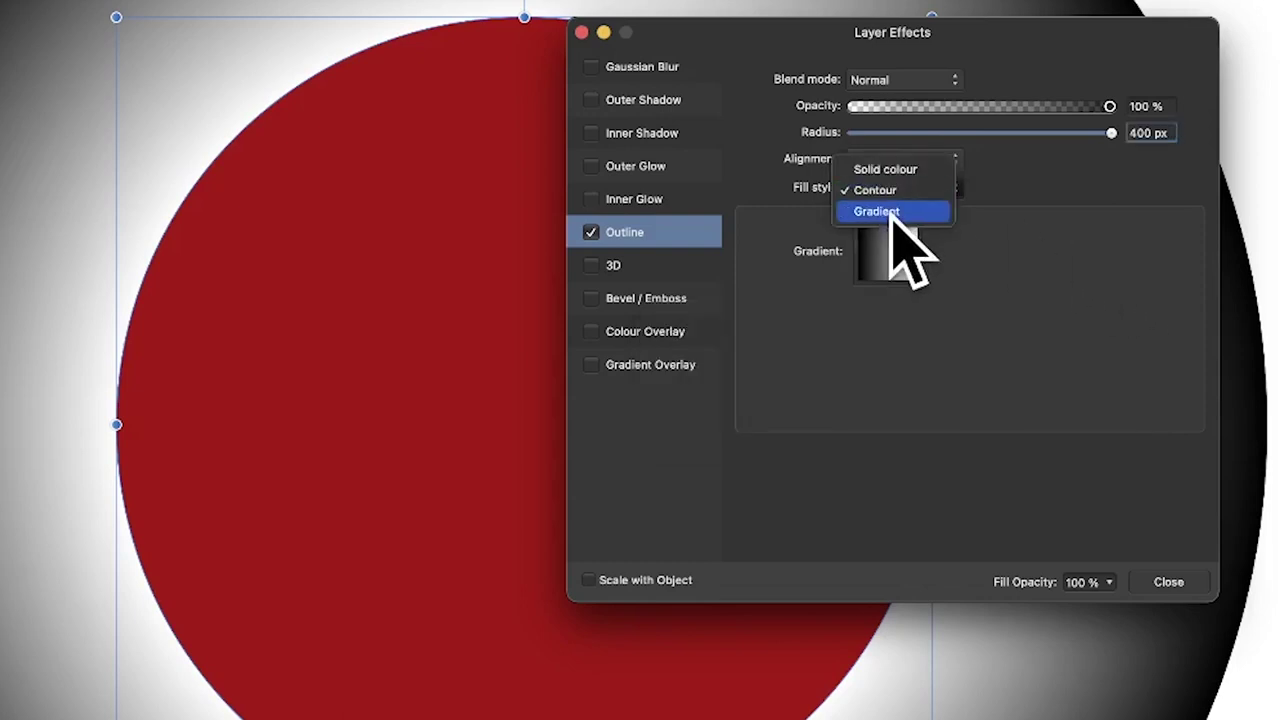
# Step: Set the outline fill to Gradient and try a Conical type scaled 263% by 224%
pyautogui.click(893, 212)
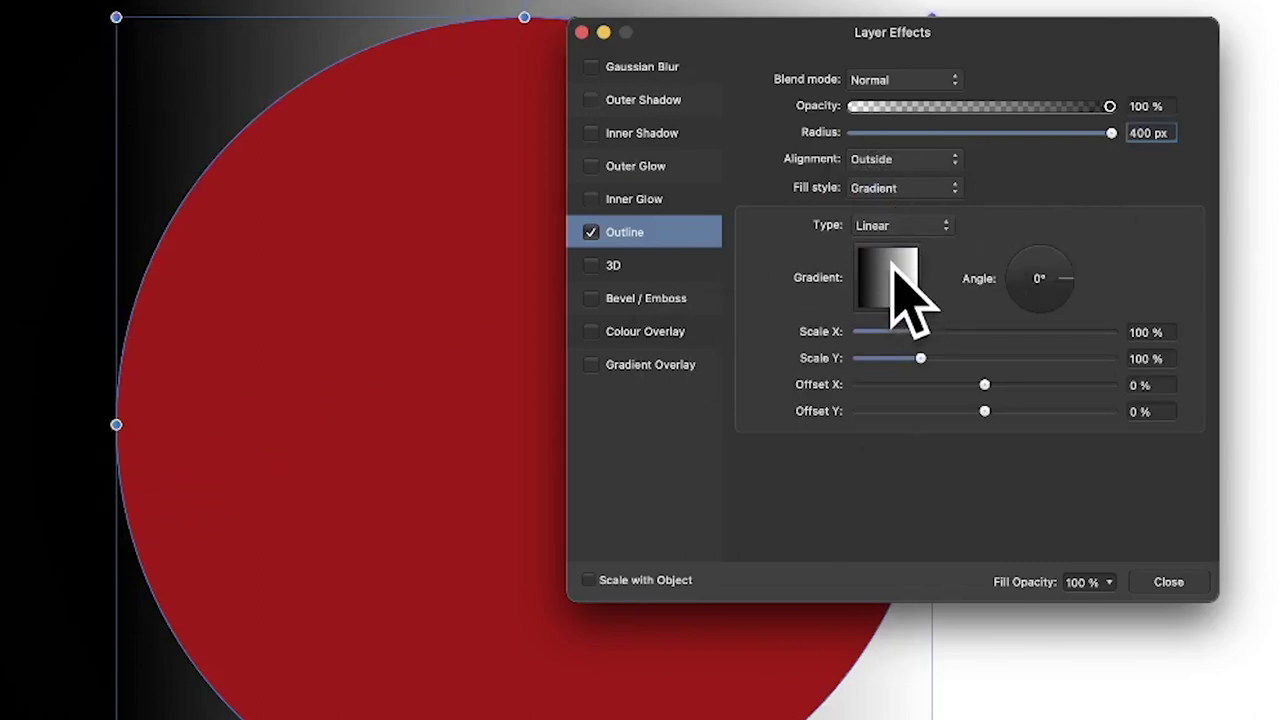
pyautogui.click(940, 189)
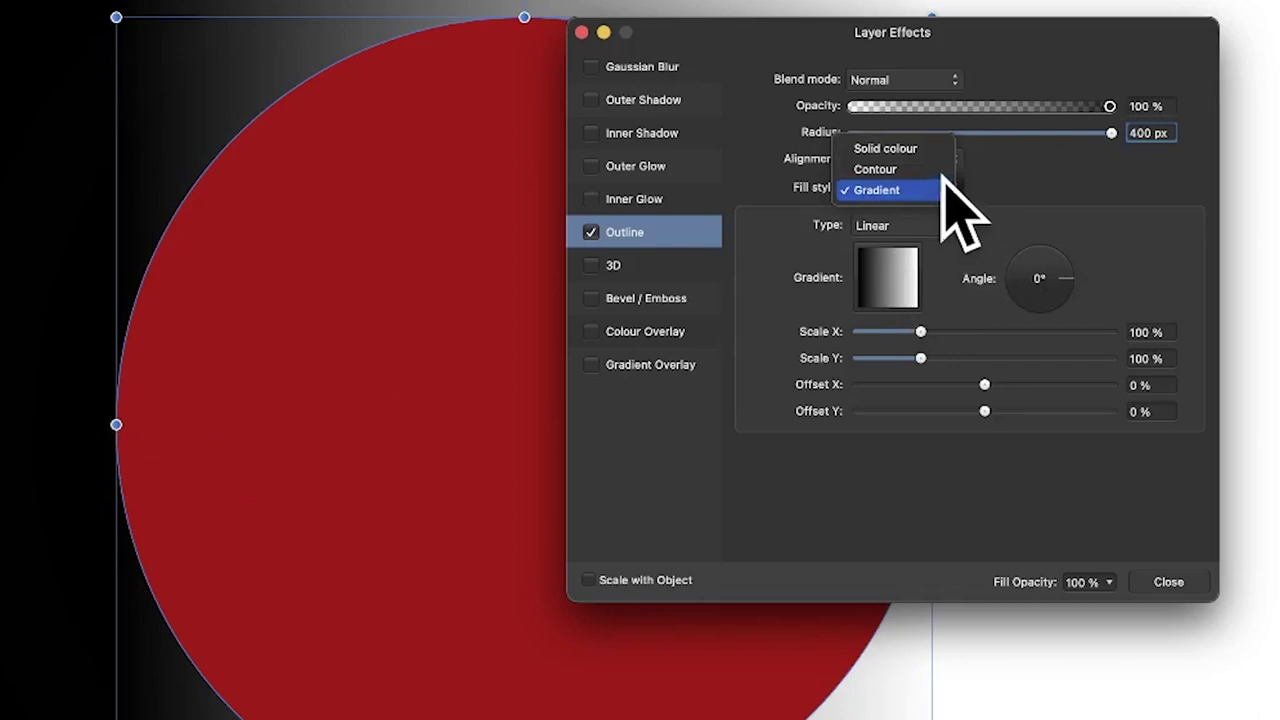
pyautogui.click(935, 190)
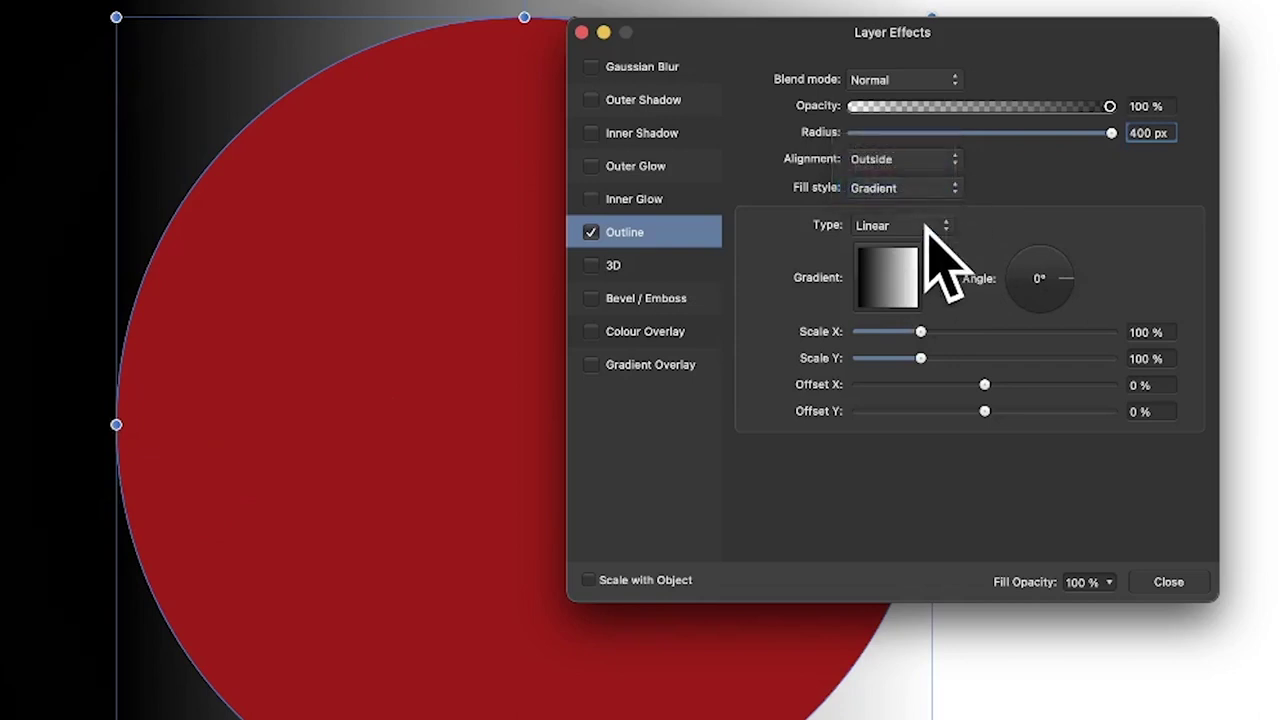
pyautogui.click(928, 226)
pyautogui.click(905, 250)
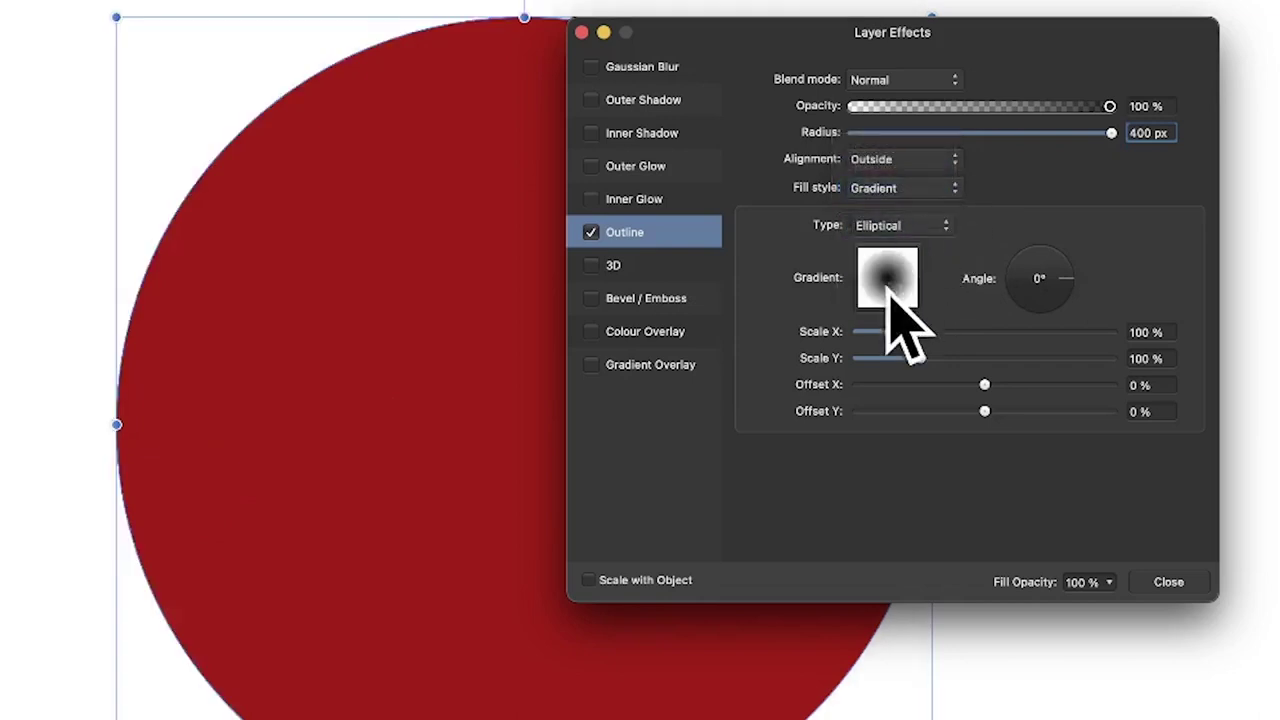
pyautogui.click(932, 226)
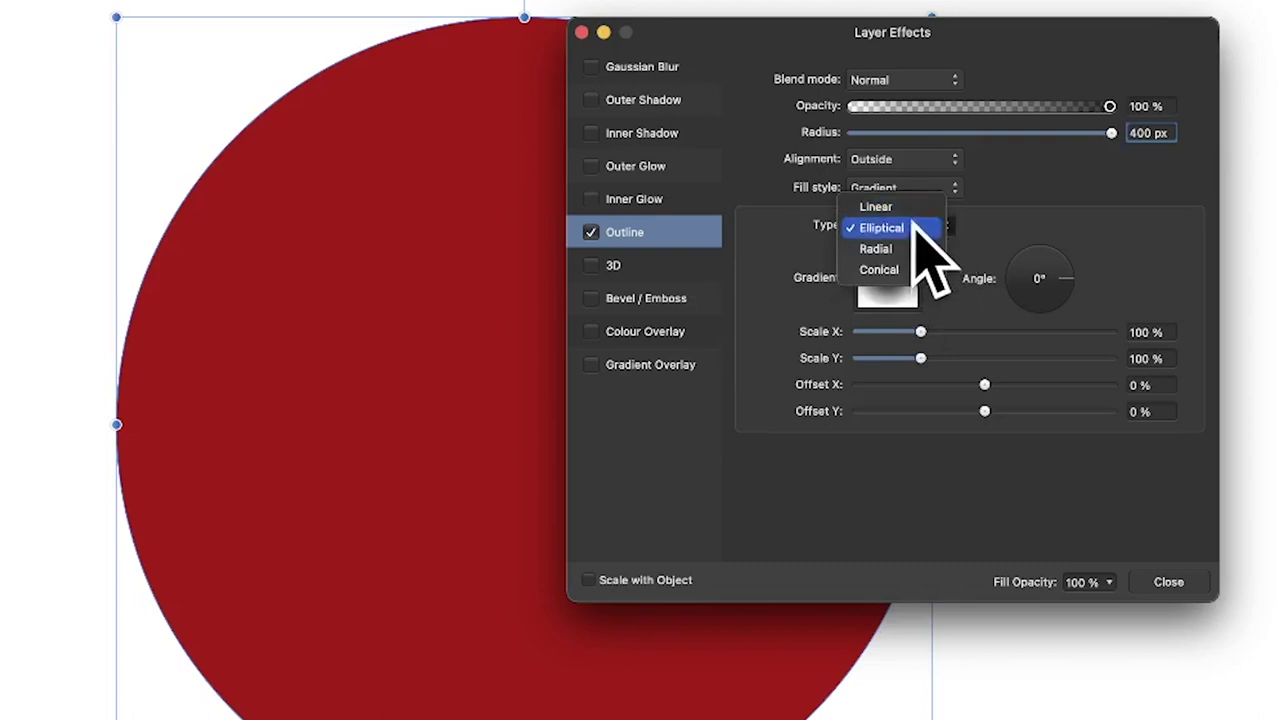
pyautogui.click(880, 270)
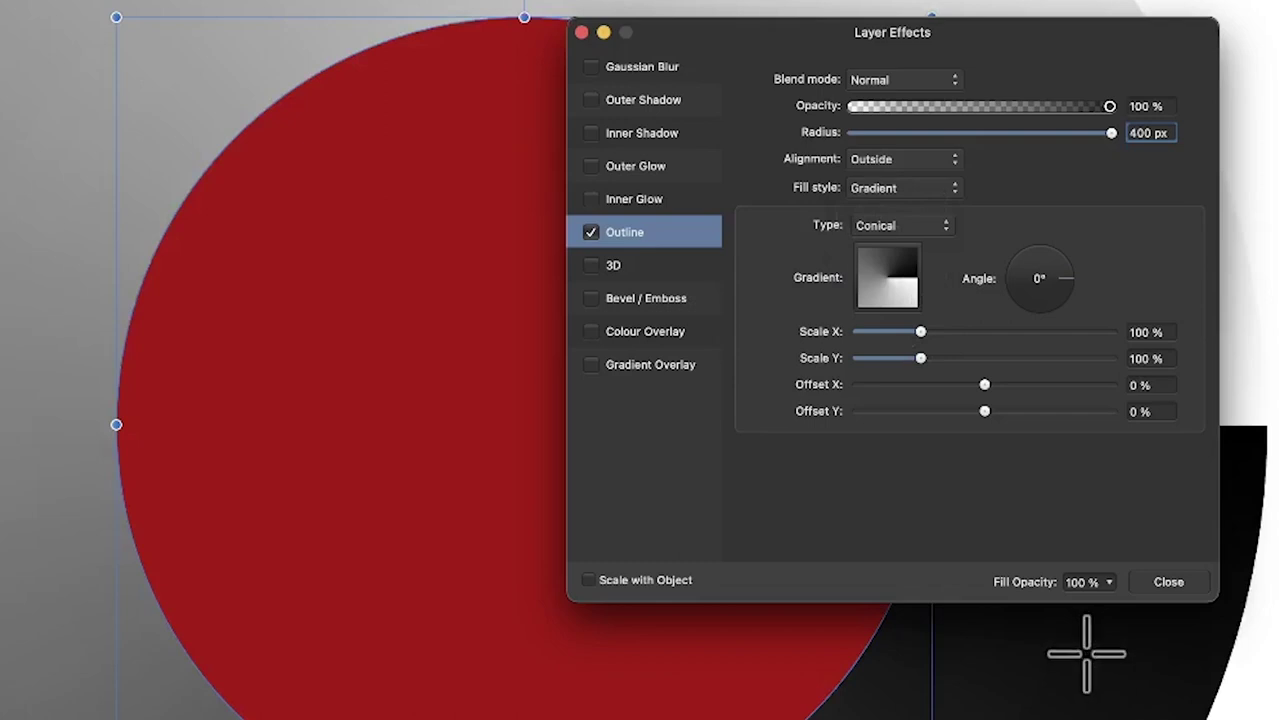
pyautogui.moveTo(921, 331); pyautogui.dragTo(1024, 331)
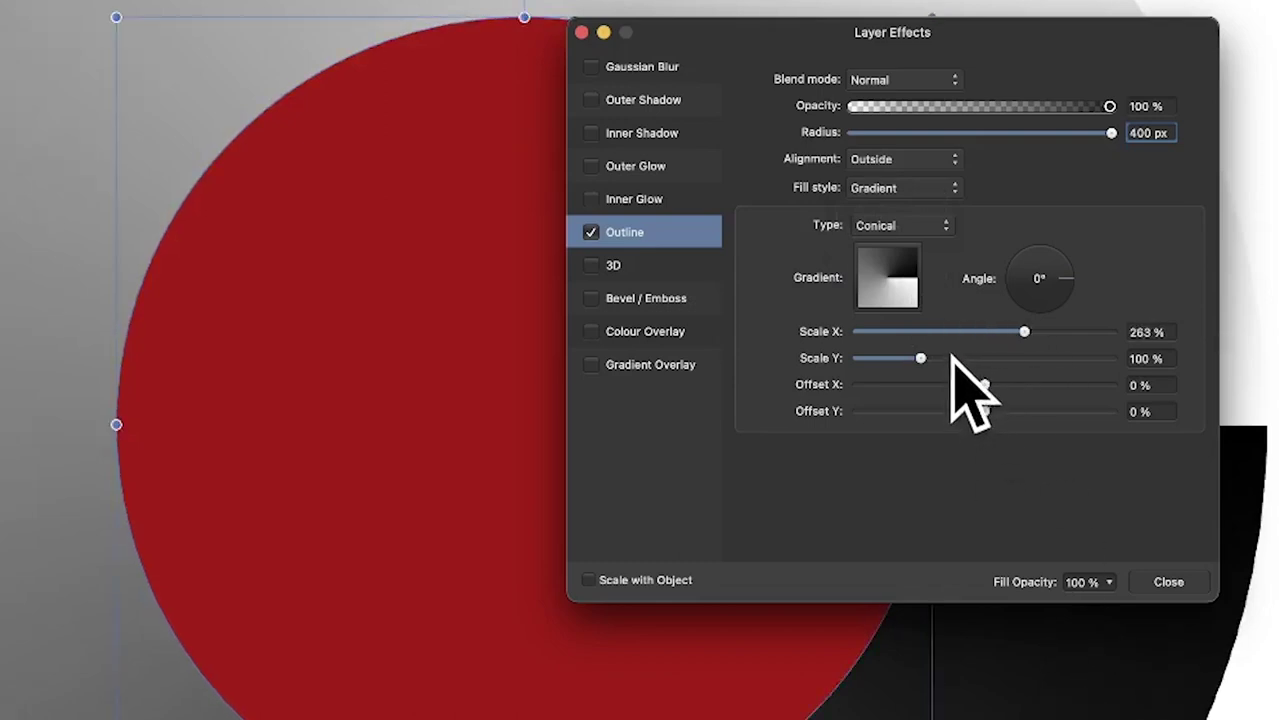
pyautogui.moveTo(921, 358); pyautogui.dragTo(1000, 358)
# Step: Switch to an Elliptical gradient at 118% by 347%, shifted left across the circle
pyautogui.click(918, 226)
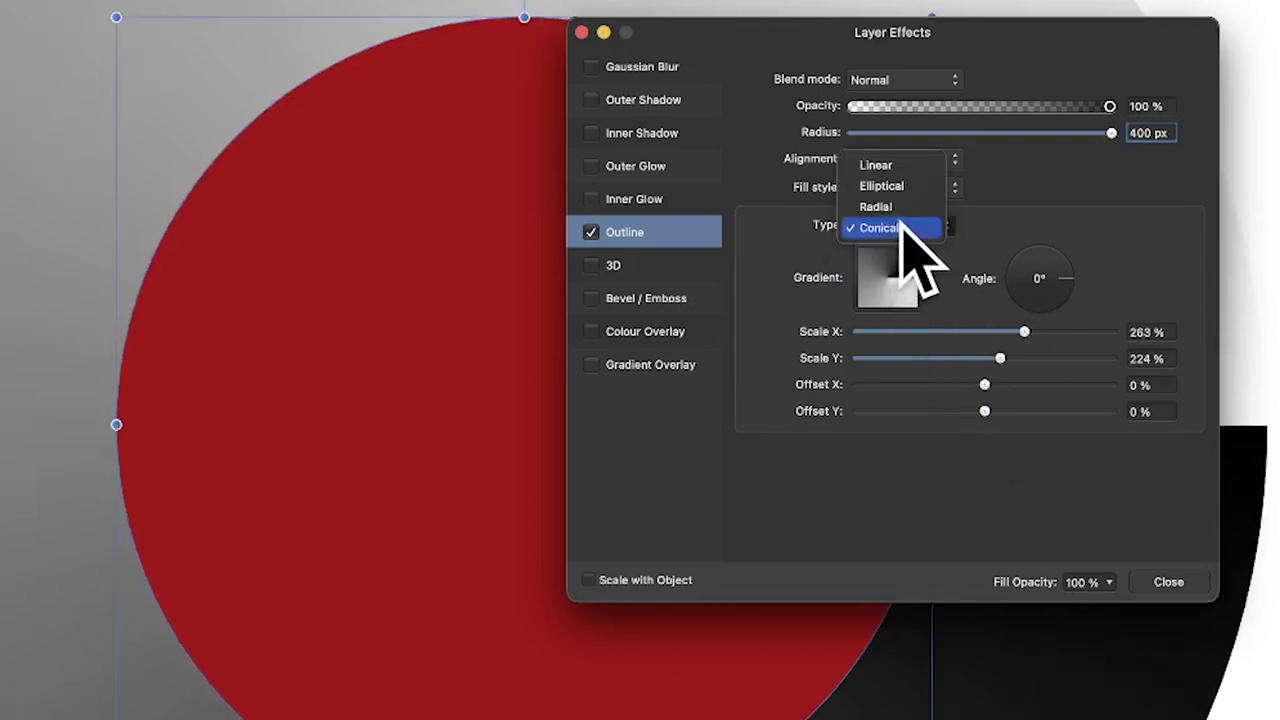
pyautogui.click(930, 207)
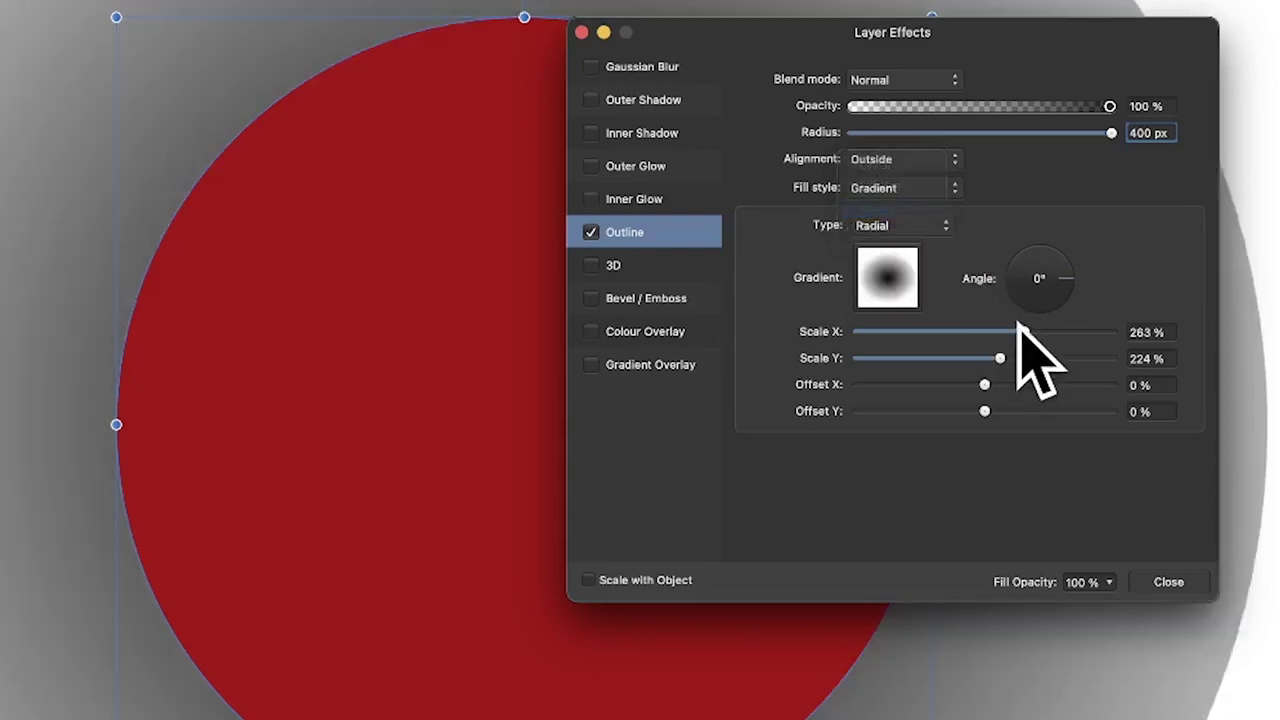
pyautogui.moveTo(1020, 330); pyautogui.dragTo(925, 332)
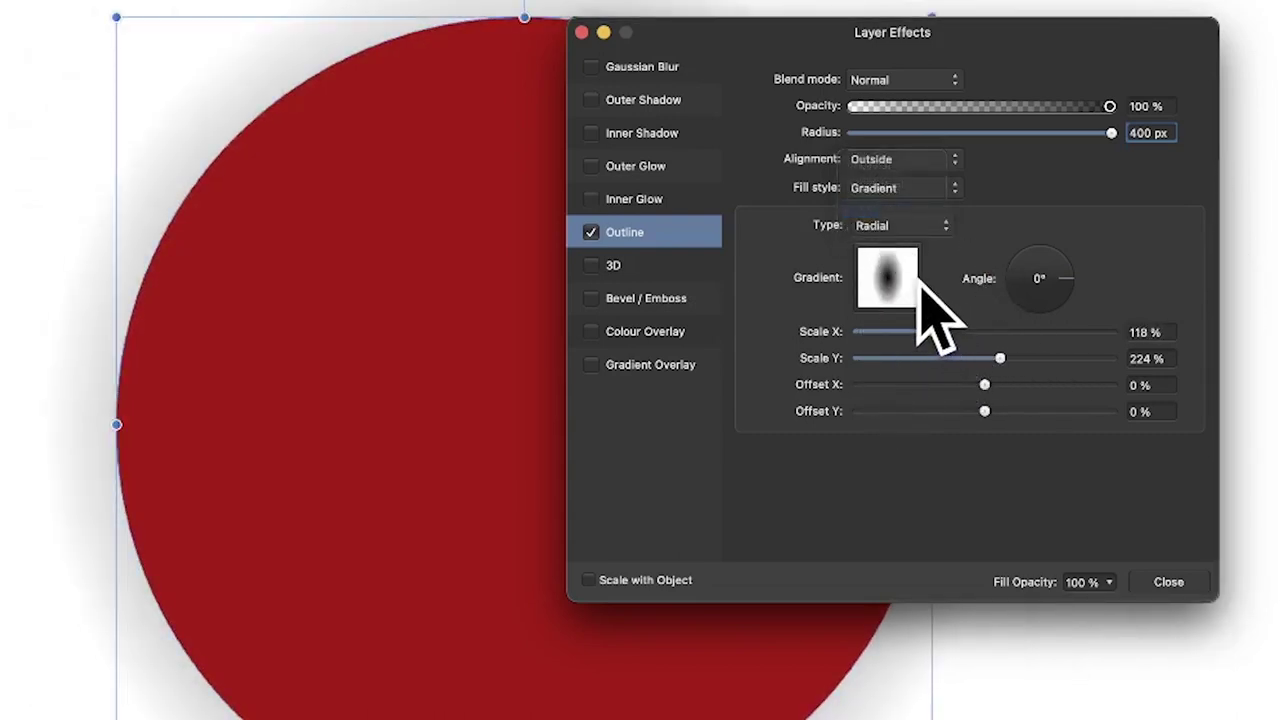
pyautogui.click(893, 224)
pyautogui.click(890, 207)
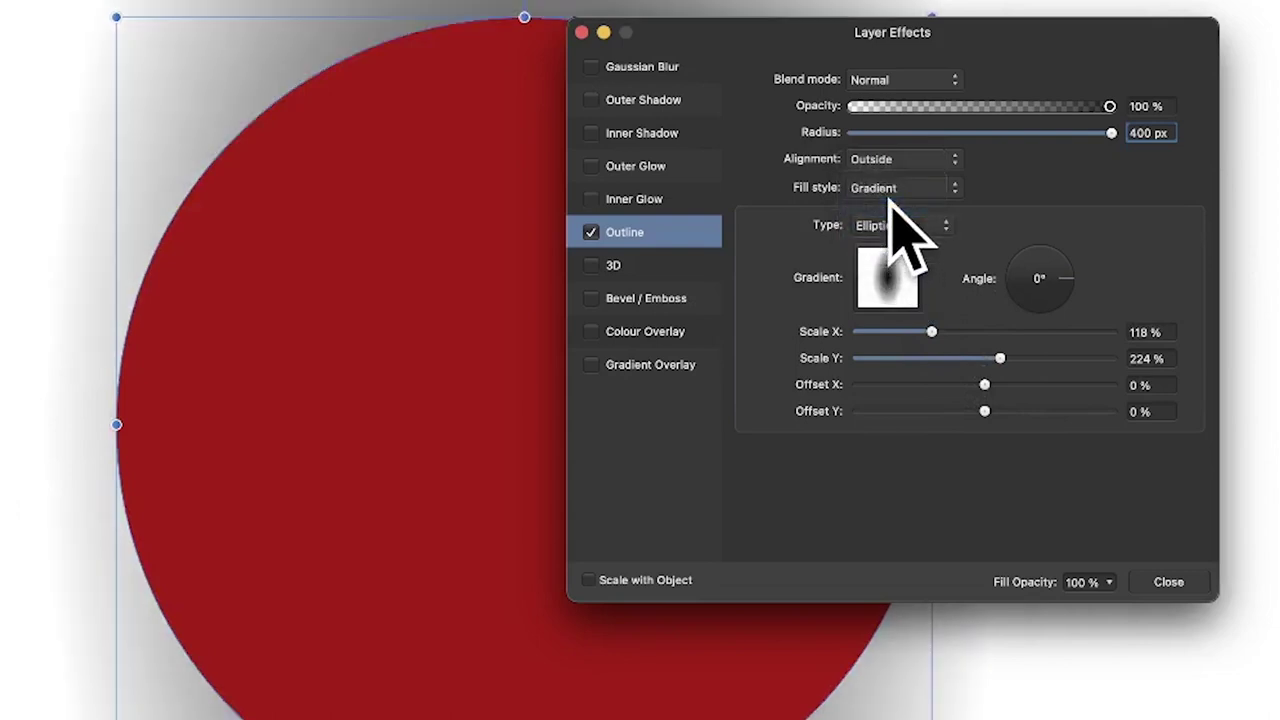
pyautogui.moveTo(1003, 358); pyautogui.dragTo(1078, 358)
pyautogui.moveTo(996, 382); pyautogui.dragTo(949, 325)
# Step: Change one of the outline gradient's stops to blue
pyautogui.click(891, 286)
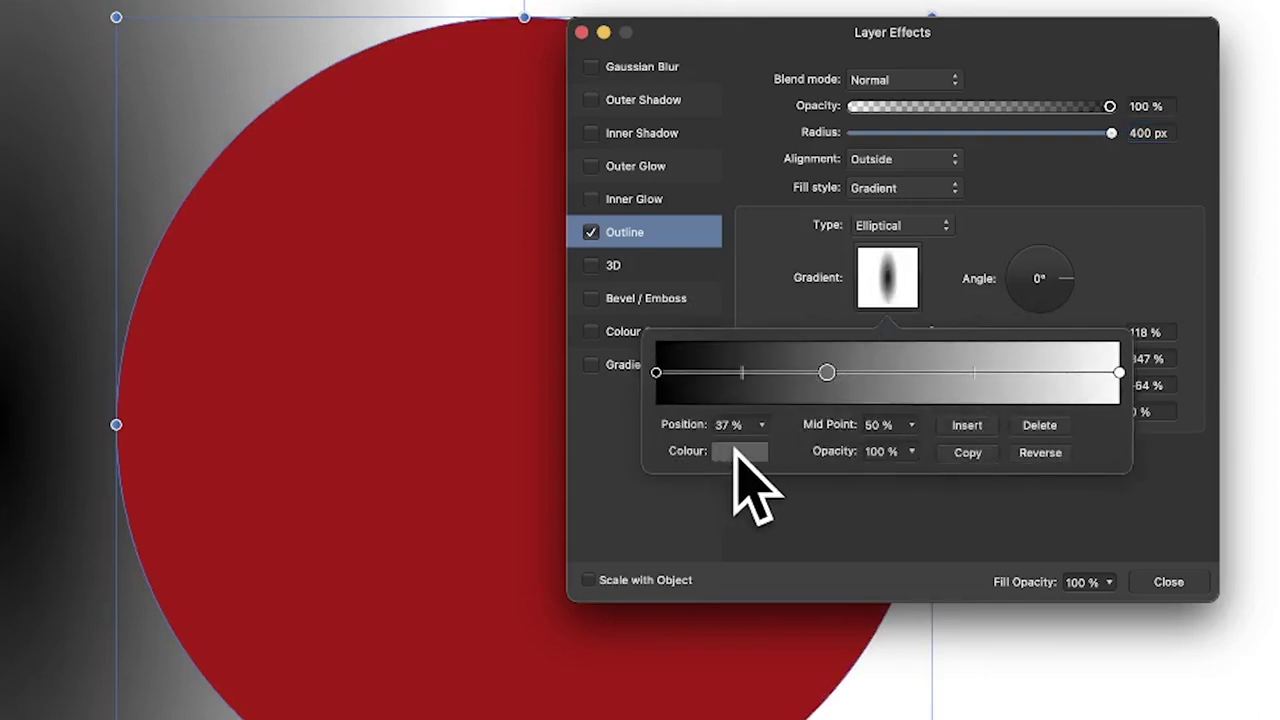
pyautogui.click(737, 451)
pyautogui.moveTo(843, 663); pyautogui.dragTo(870, 695)
pyautogui.click(1101, 533)
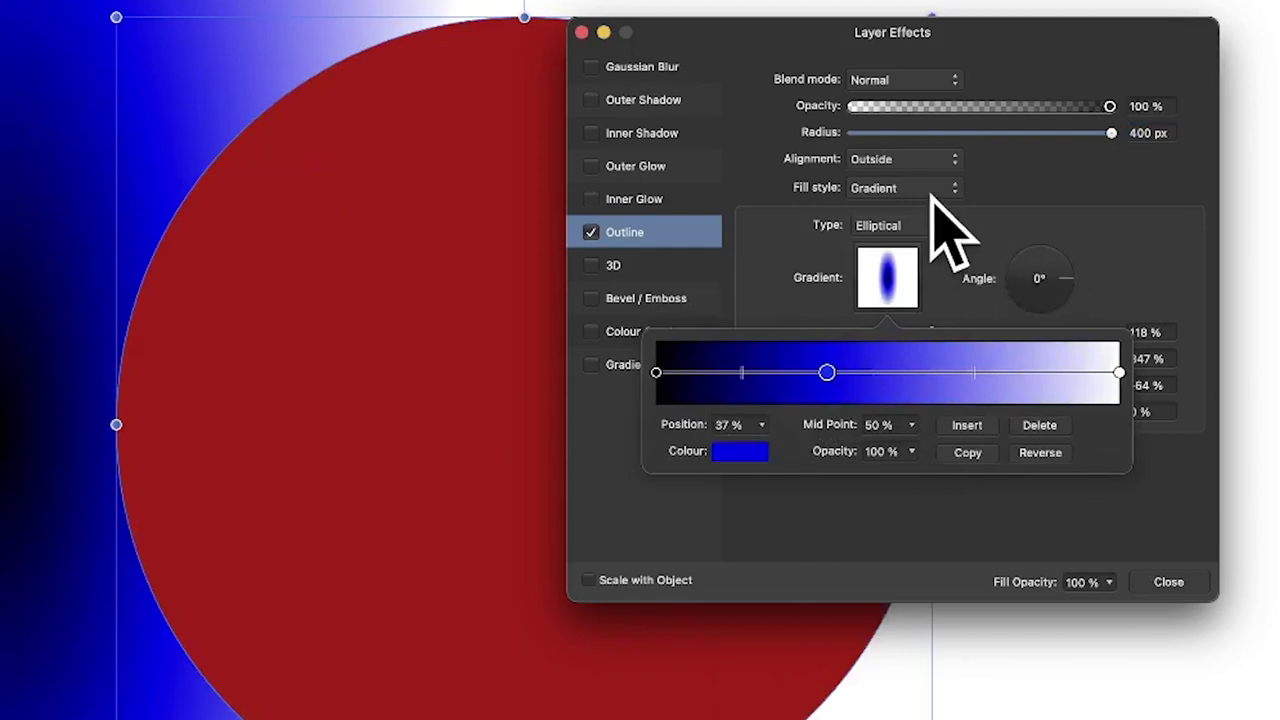
pyautogui.click(1068, 207)
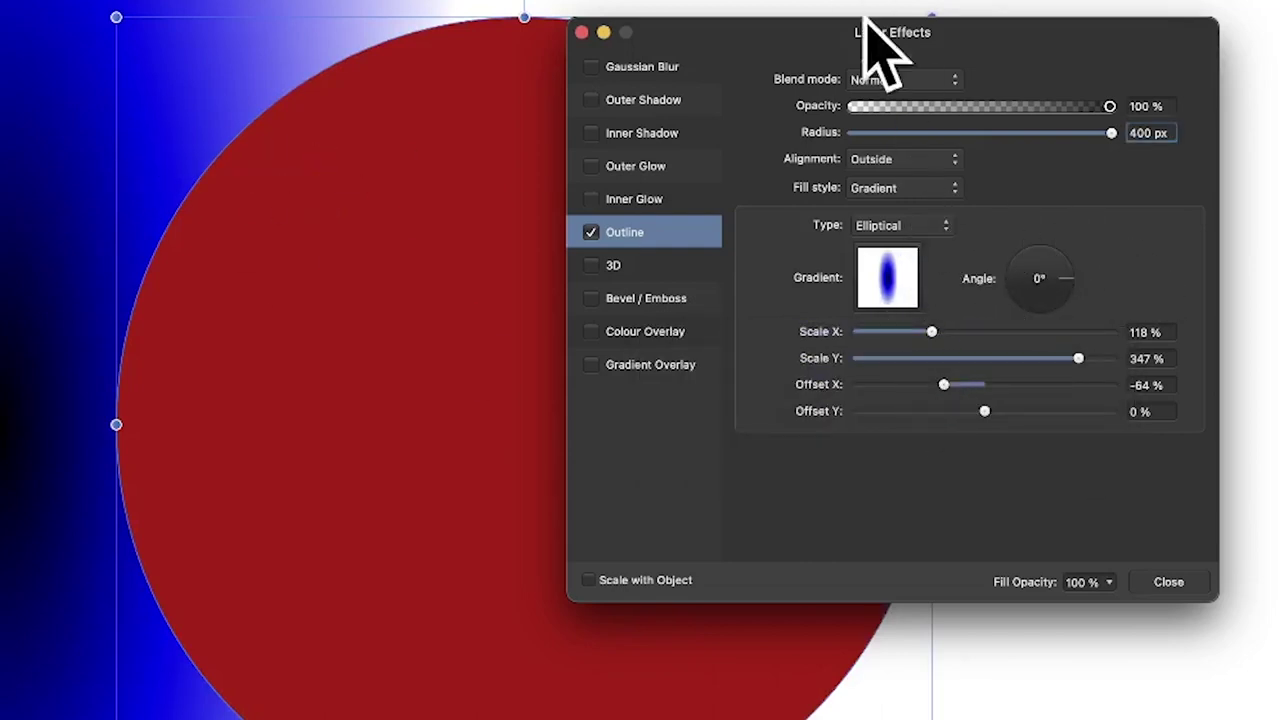
# Step: Set the outline to Darker Colour blending and Inside alignment, then switch Outline off
pyautogui.click(914, 82)
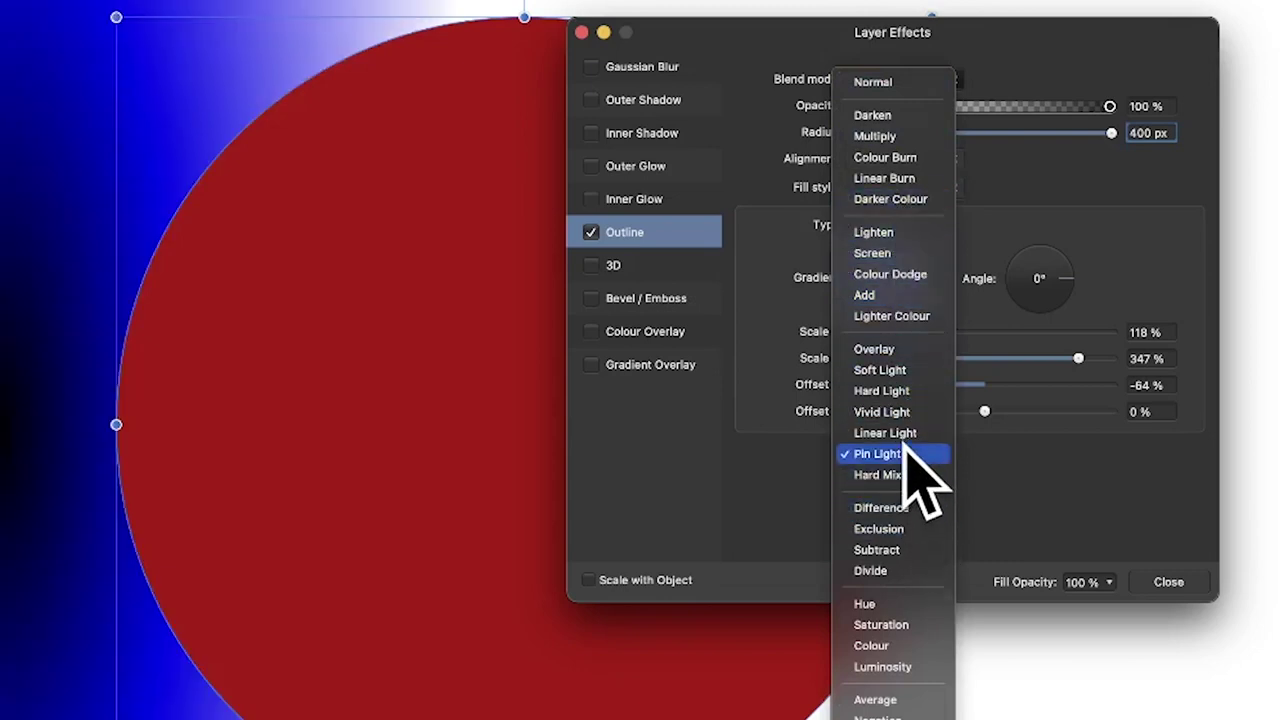
pyautogui.click(900, 201)
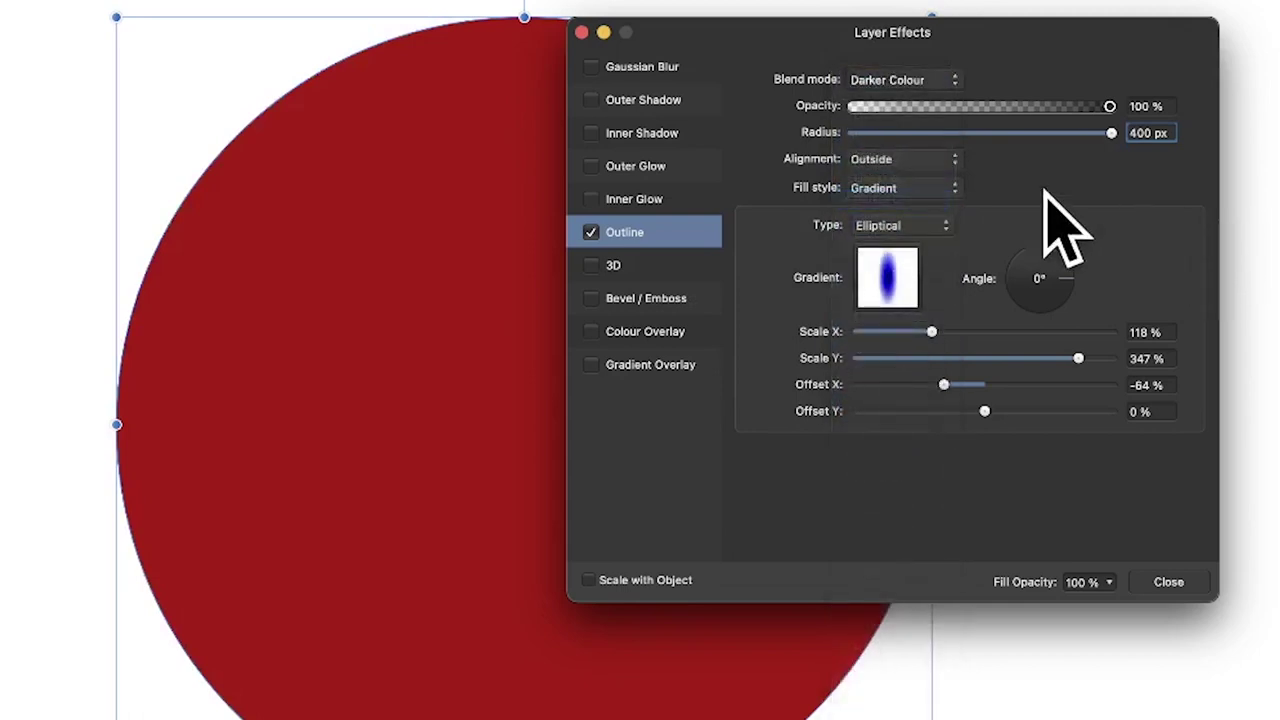
pyautogui.click(900, 161)
pyautogui.click(870, 203)
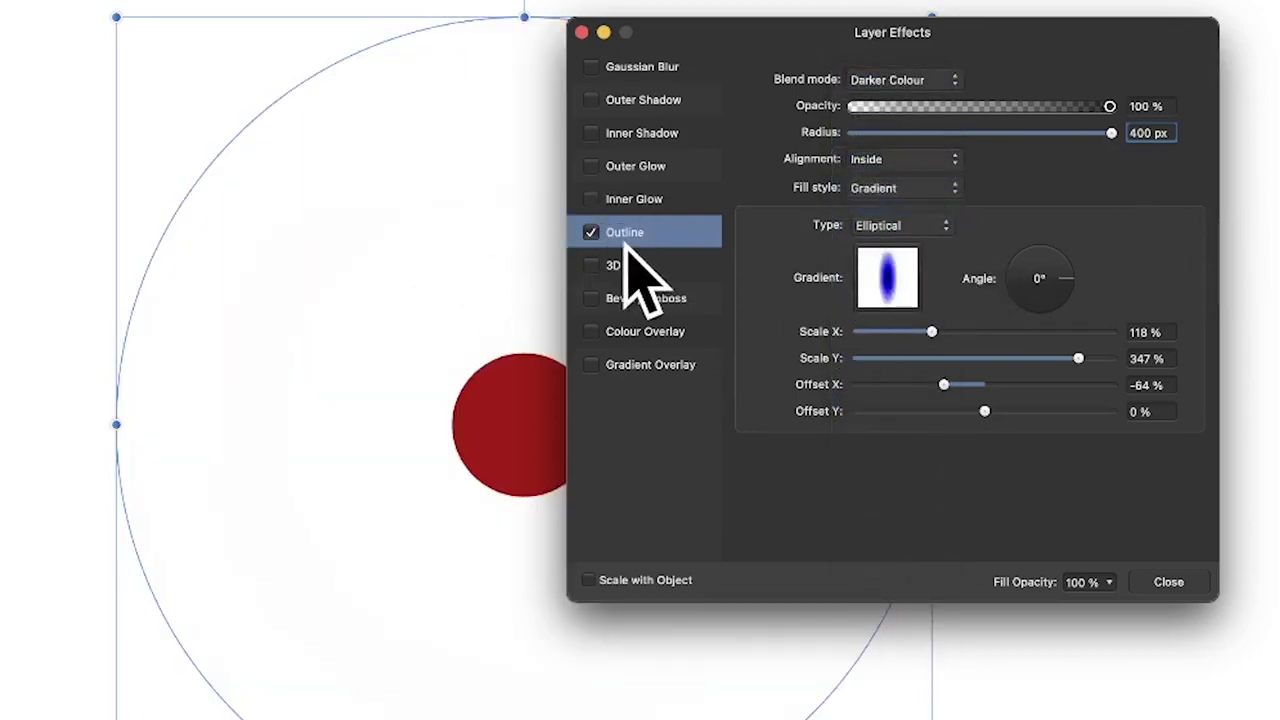
pyautogui.click(591, 232)
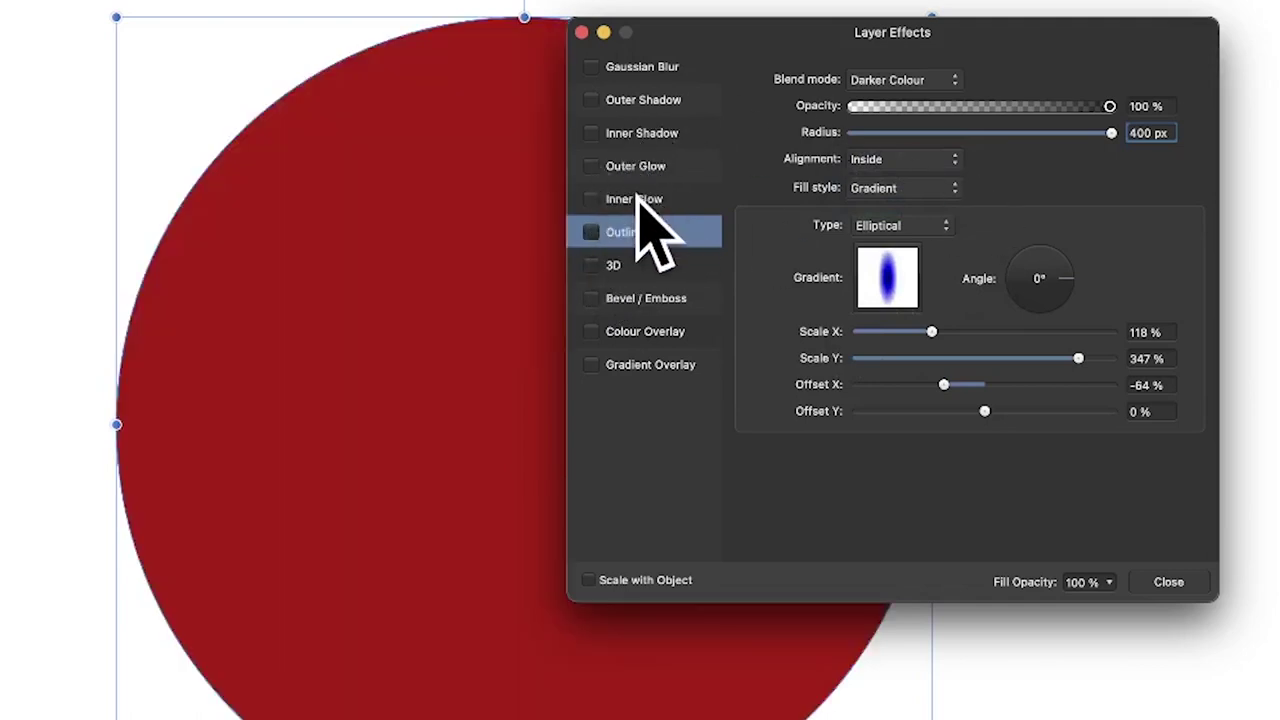
# Step: Enable Inner Glow, widen its radius, and compare Centre versus Edge placement
pyautogui.click(600, 198)
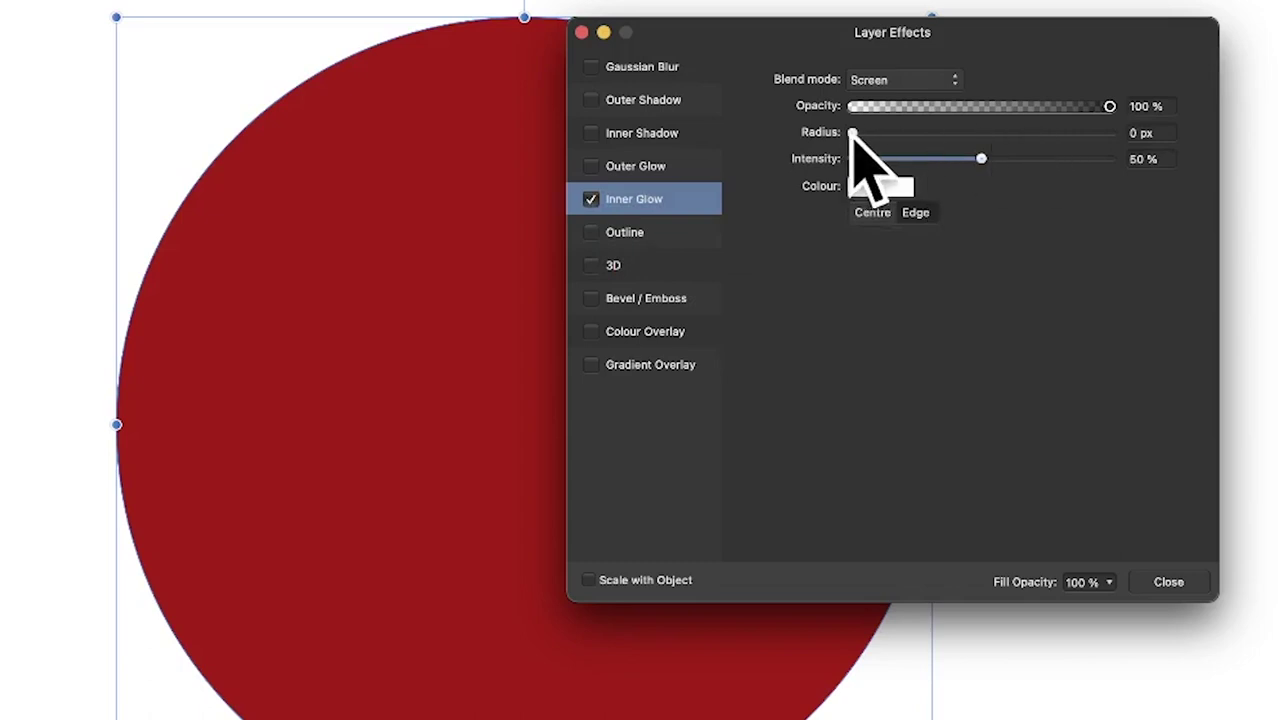
pyautogui.moveTo(852, 135); pyautogui.dragTo(1109, 133)
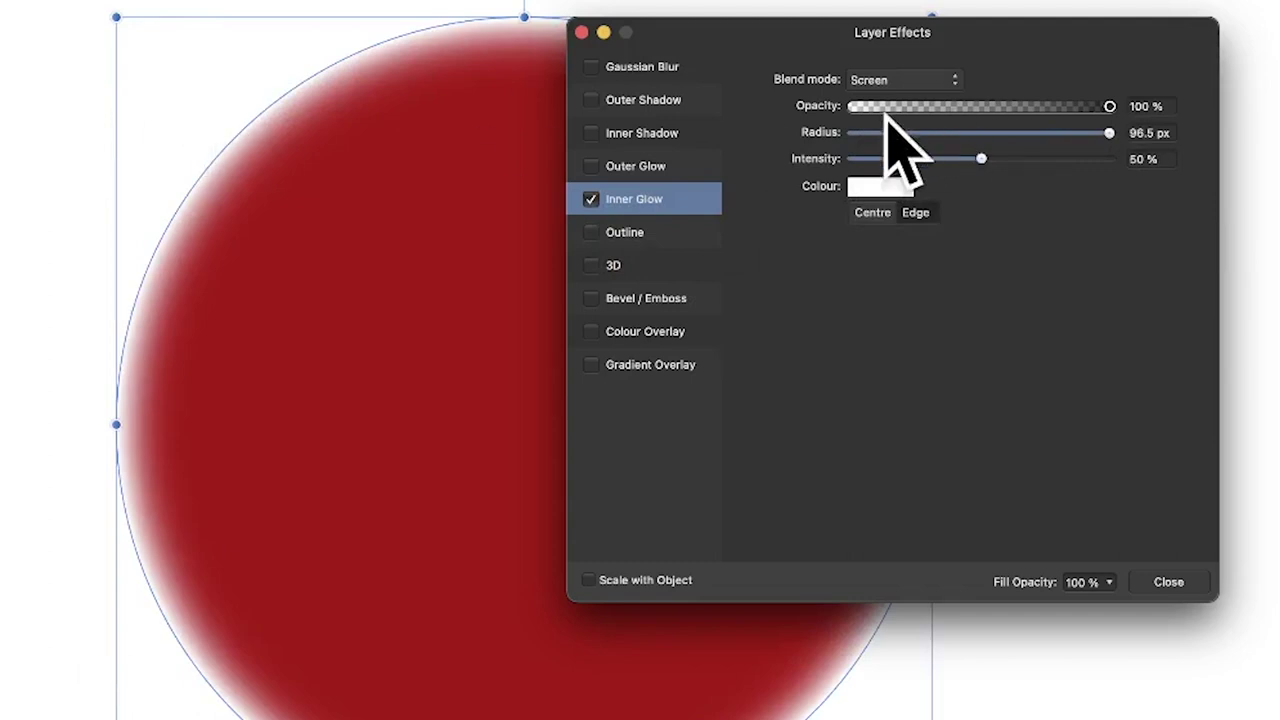
pyautogui.click(871, 212)
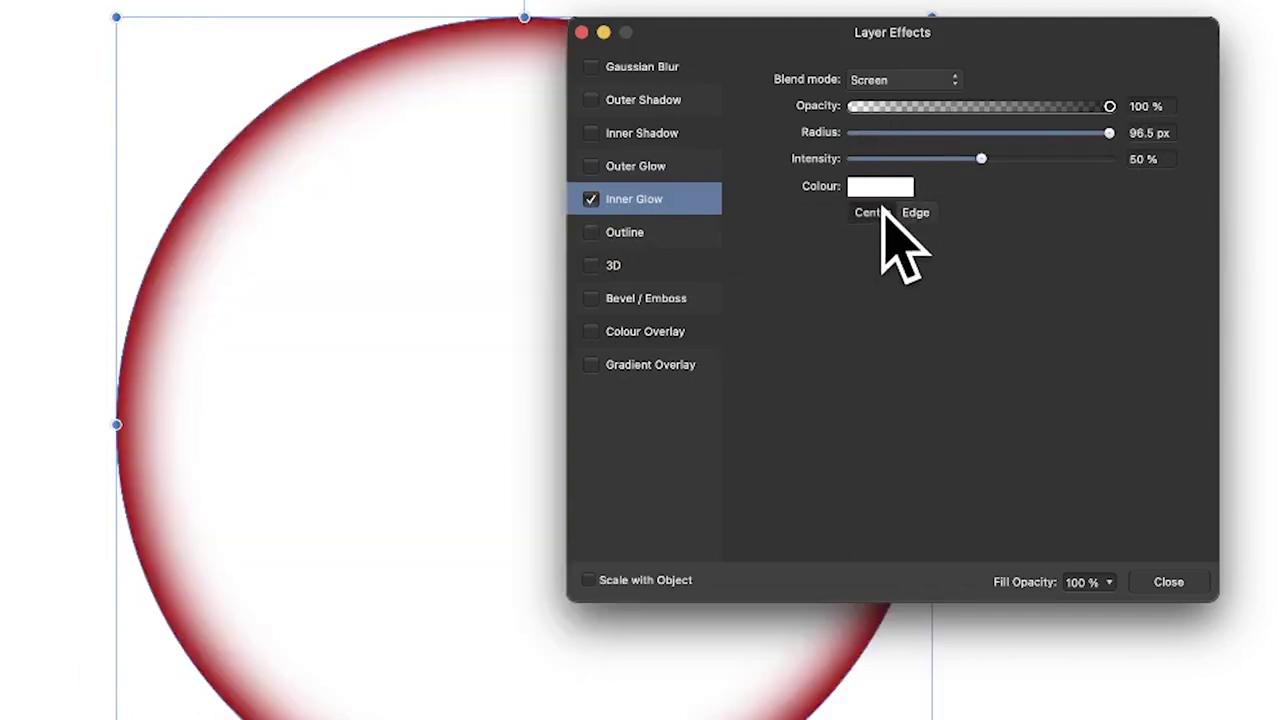
pyautogui.click(918, 213)
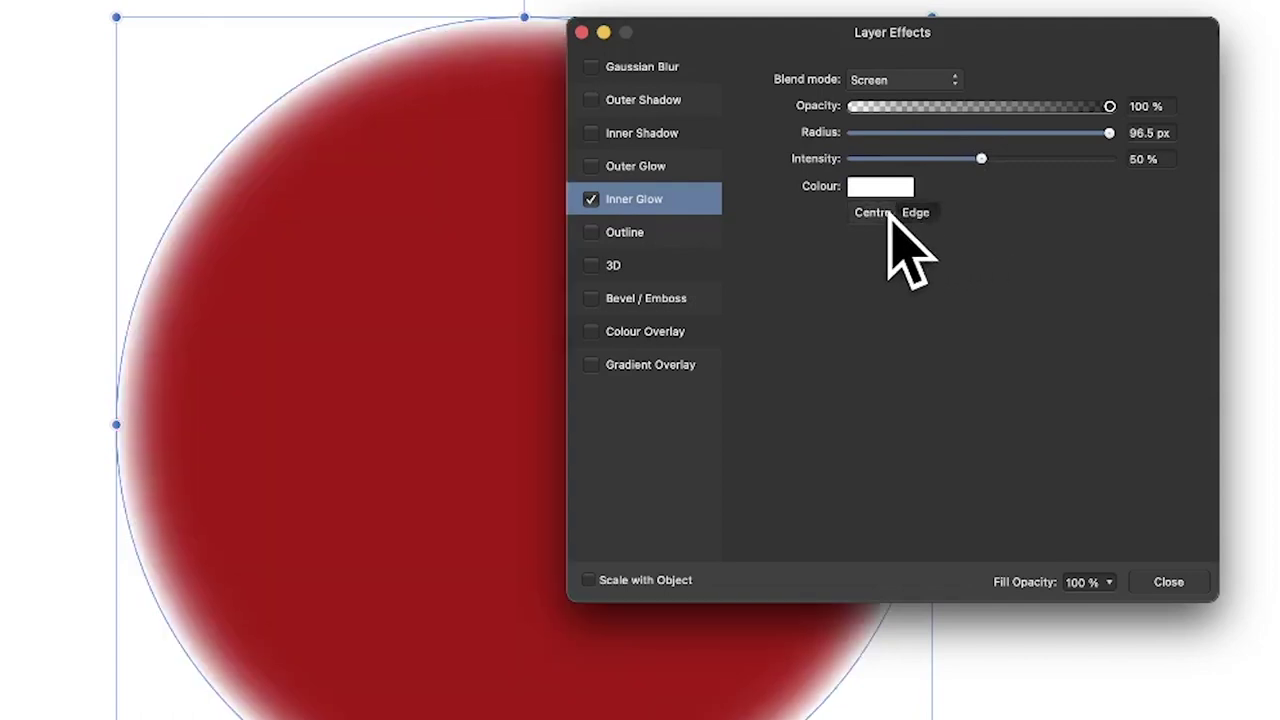
pyautogui.click(885, 213)
pyautogui.click(917, 213)
pyautogui.click(866, 213)
pyautogui.click(914, 213)
pyautogui.click(879, 212)
# Step: Make the inner glow bright green at 100 px radius on the Edge, then switch it off
pyautogui.click(900, 189)
pyautogui.moveTo(950, 400); pyautogui.dragTo(922, 378)
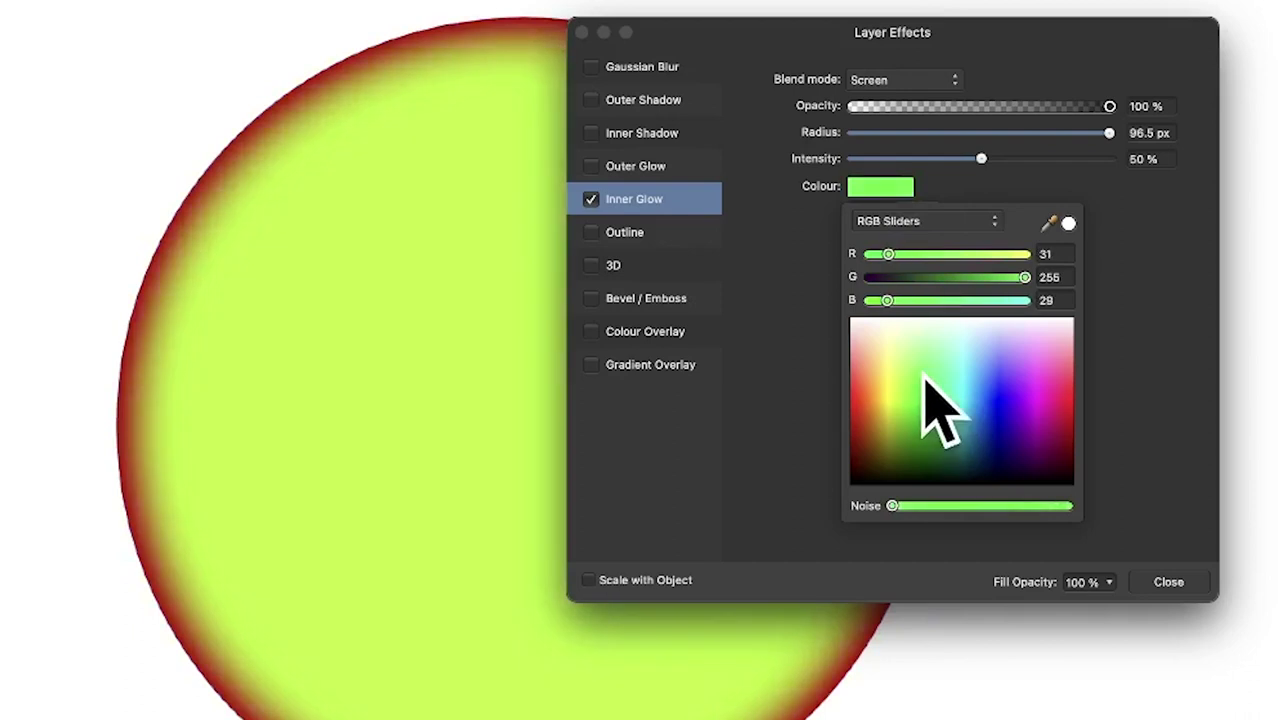
pyautogui.click(1195, 284)
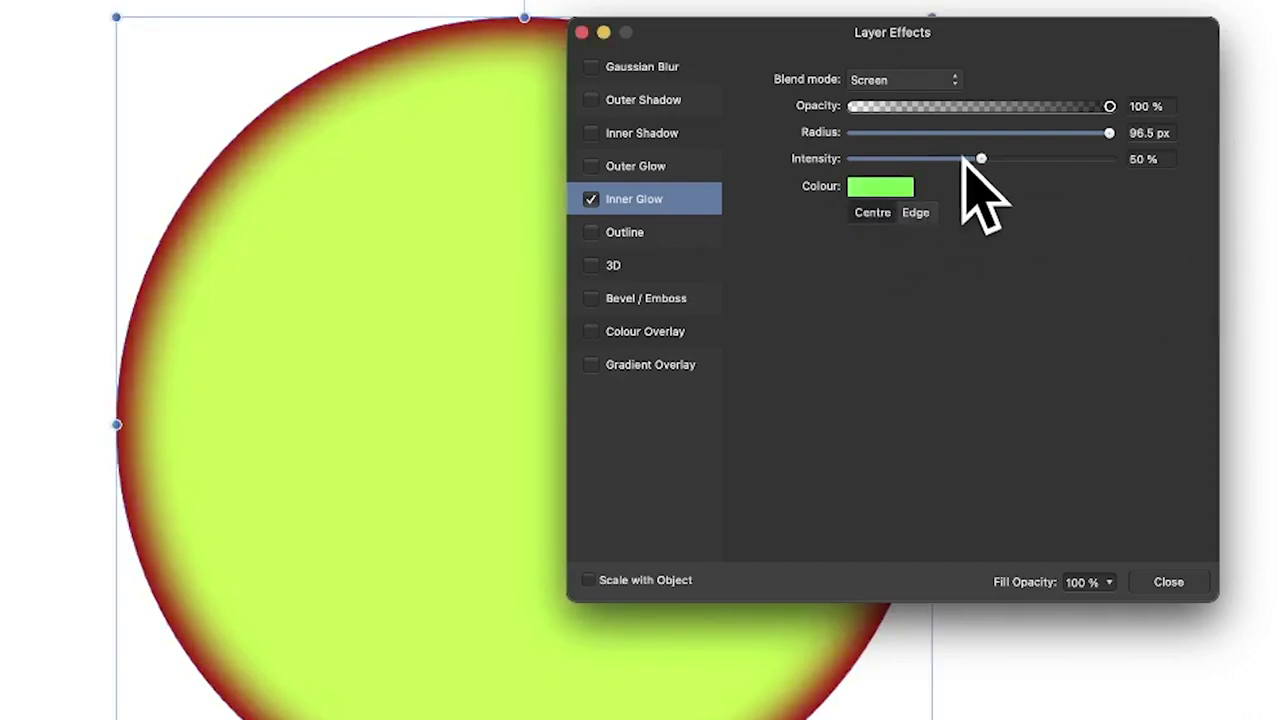
pyautogui.moveTo(1071, 132); pyautogui.dragTo(1125, 145)
pyautogui.click(916, 212)
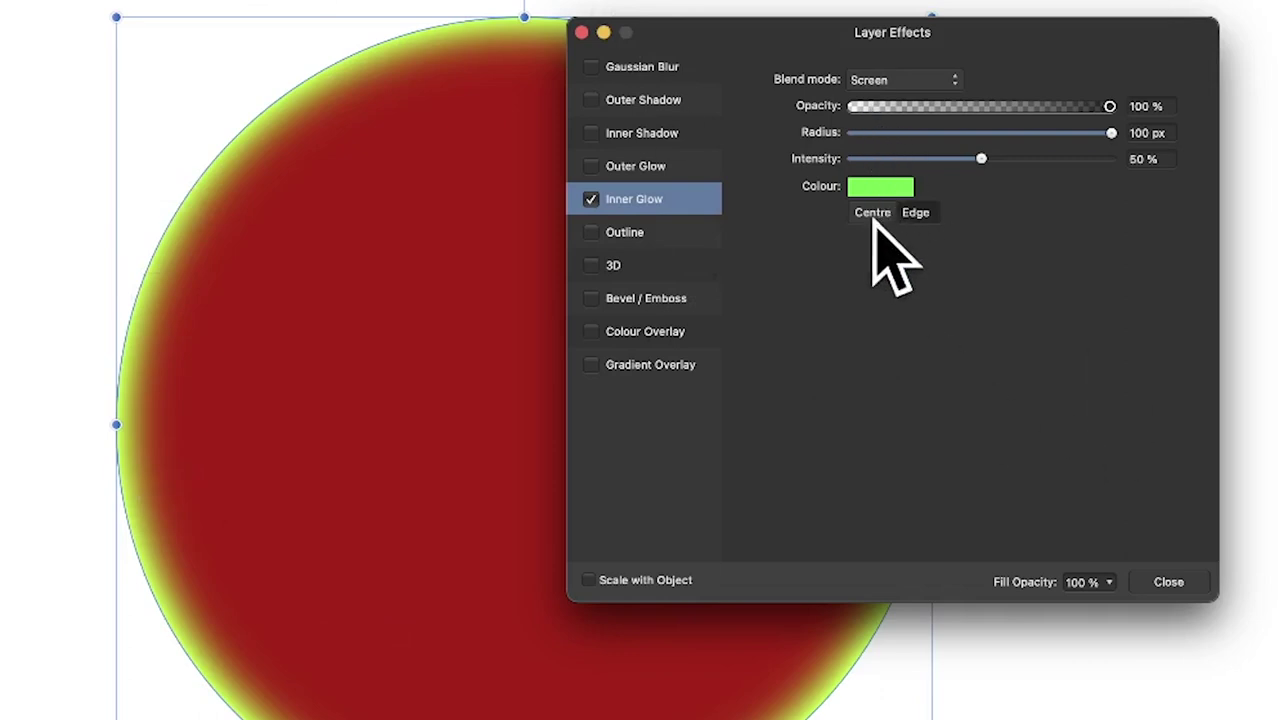
pyautogui.click(590, 199)
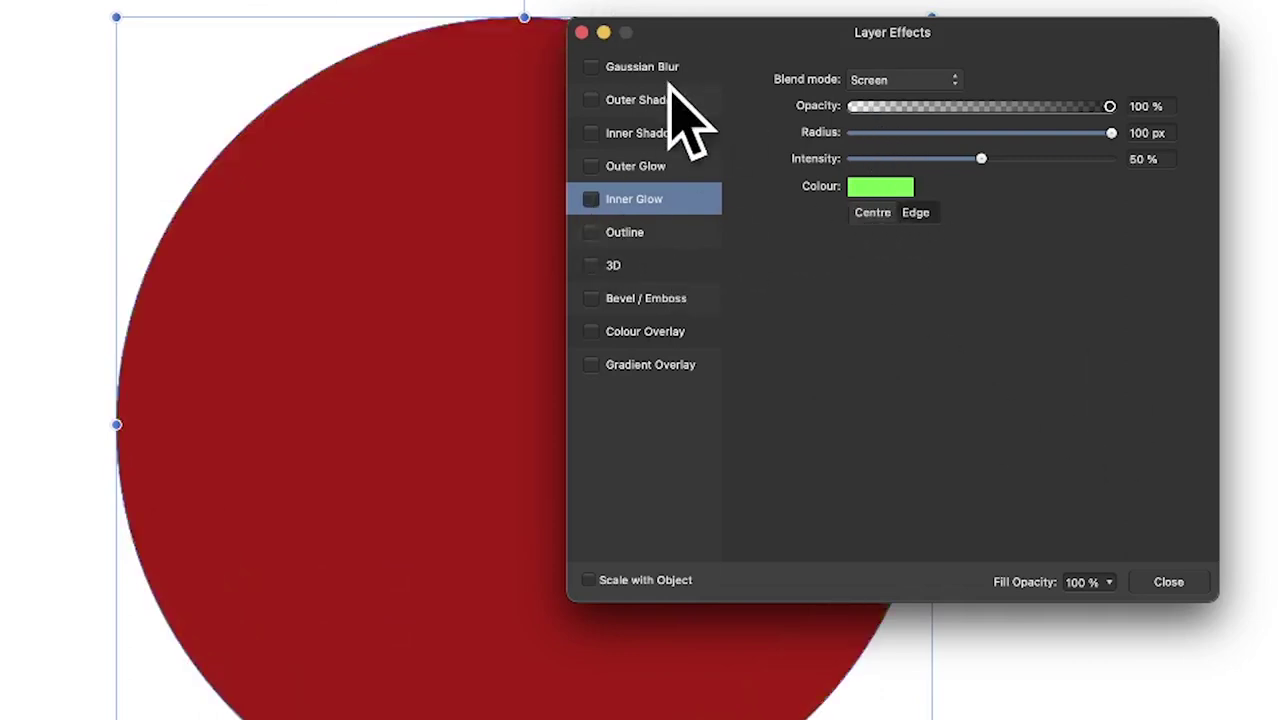
# Step: Enable Inner Shadow with a 42.2 px radius and a subtle 9% intensity
pyautogui.click(612, 135)
pyautogui.click(590, 133)
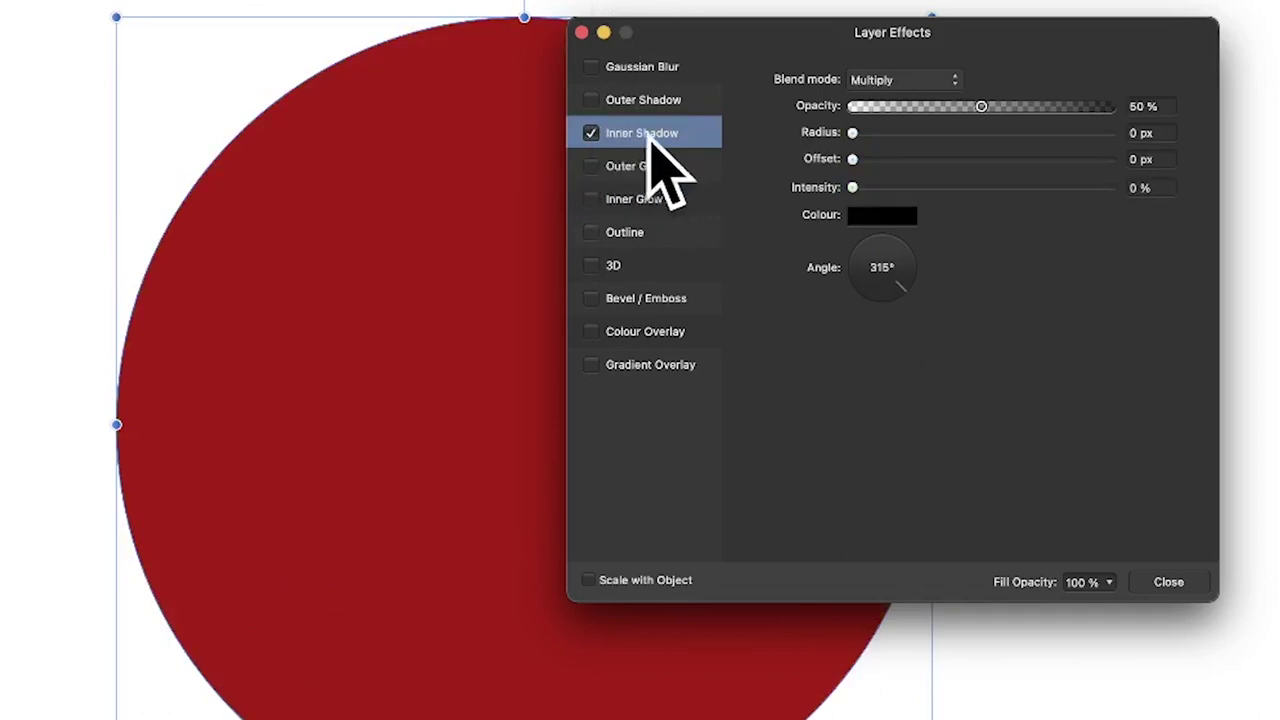
pyautogui.moveTo(860, 135); pyautogui.dragTo(1140, 165)
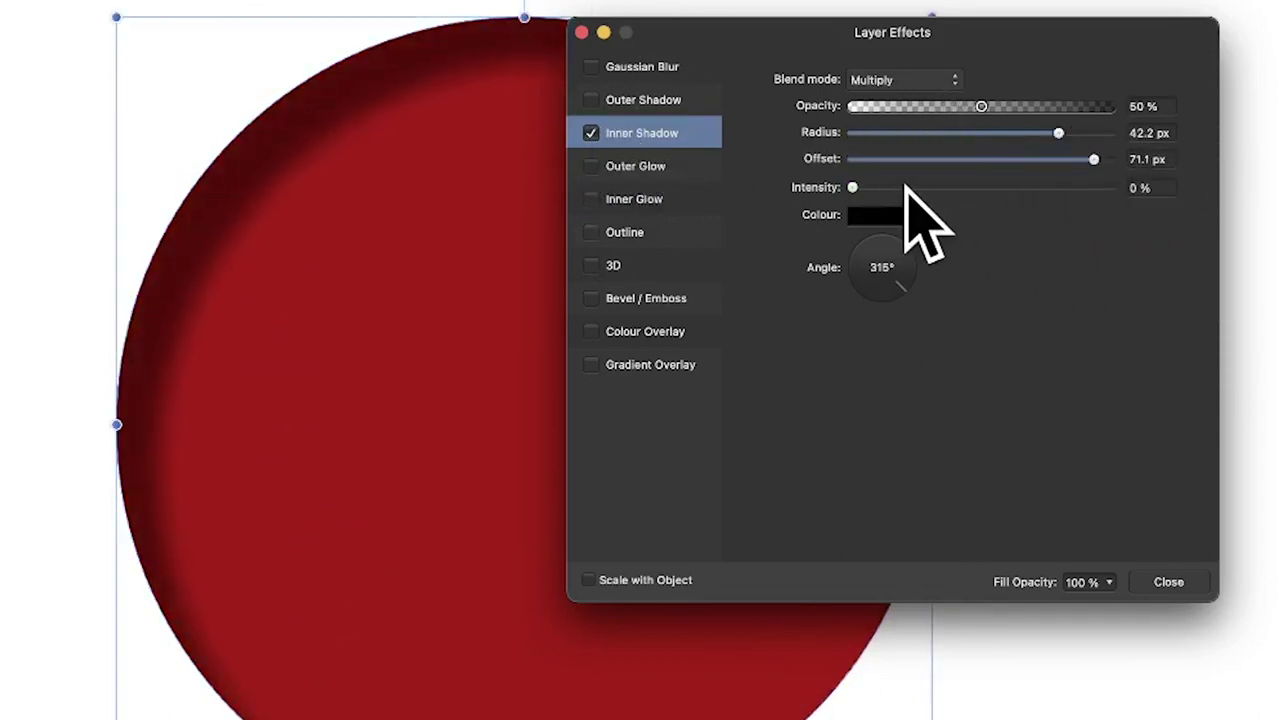
pyautogui.moveTo(903, 187); pyautogui.dragTo(850, 188)
pyautogui.moveTo(878, 187); pyautogui.dragTo(1114, 188)
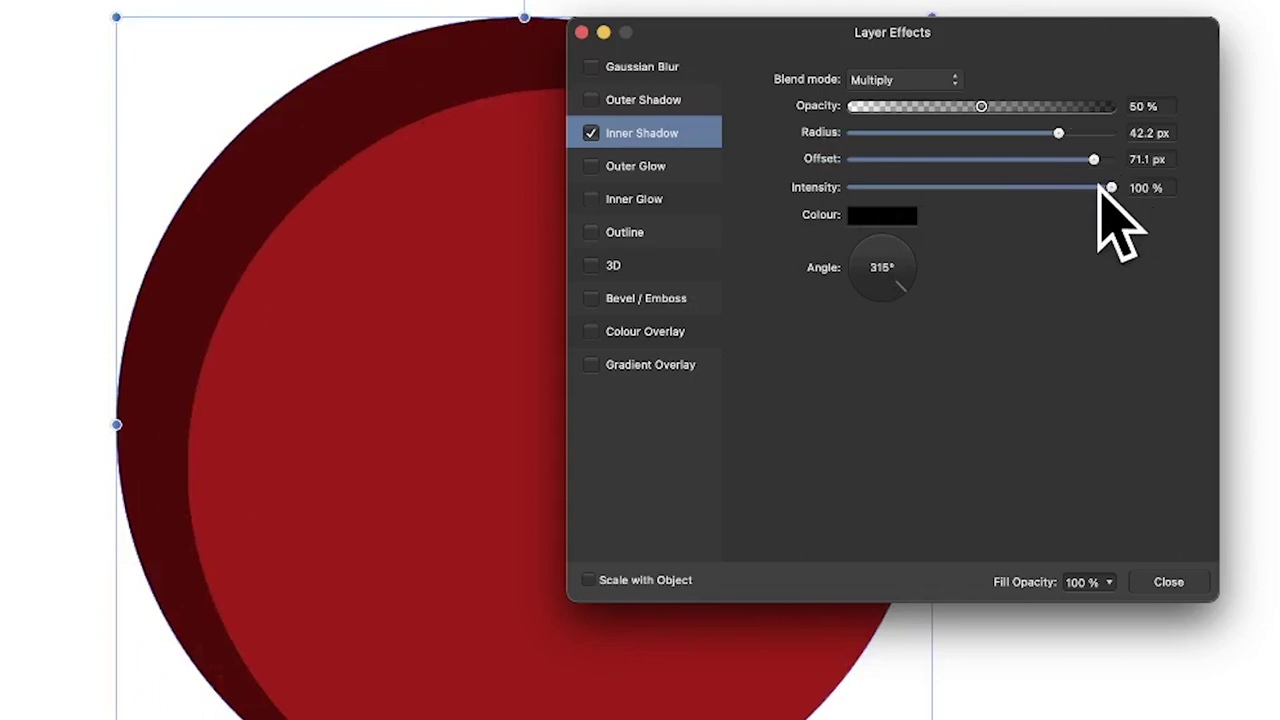
pyautogui.moveTo(1103, 188); pyautogui.dragTo(895, 188)
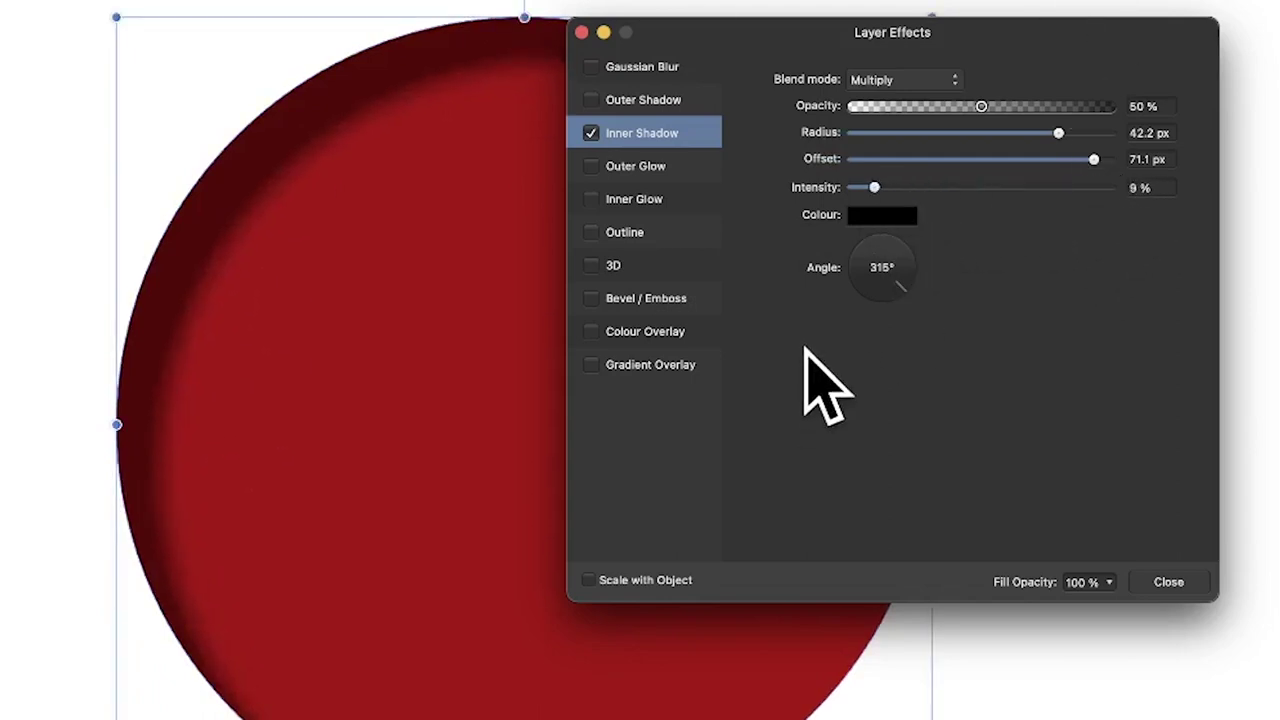
# Step: Set the inner shadow offset to 400 px and angle to 180°, then switch it off
pyautogui.click(1104, 156)
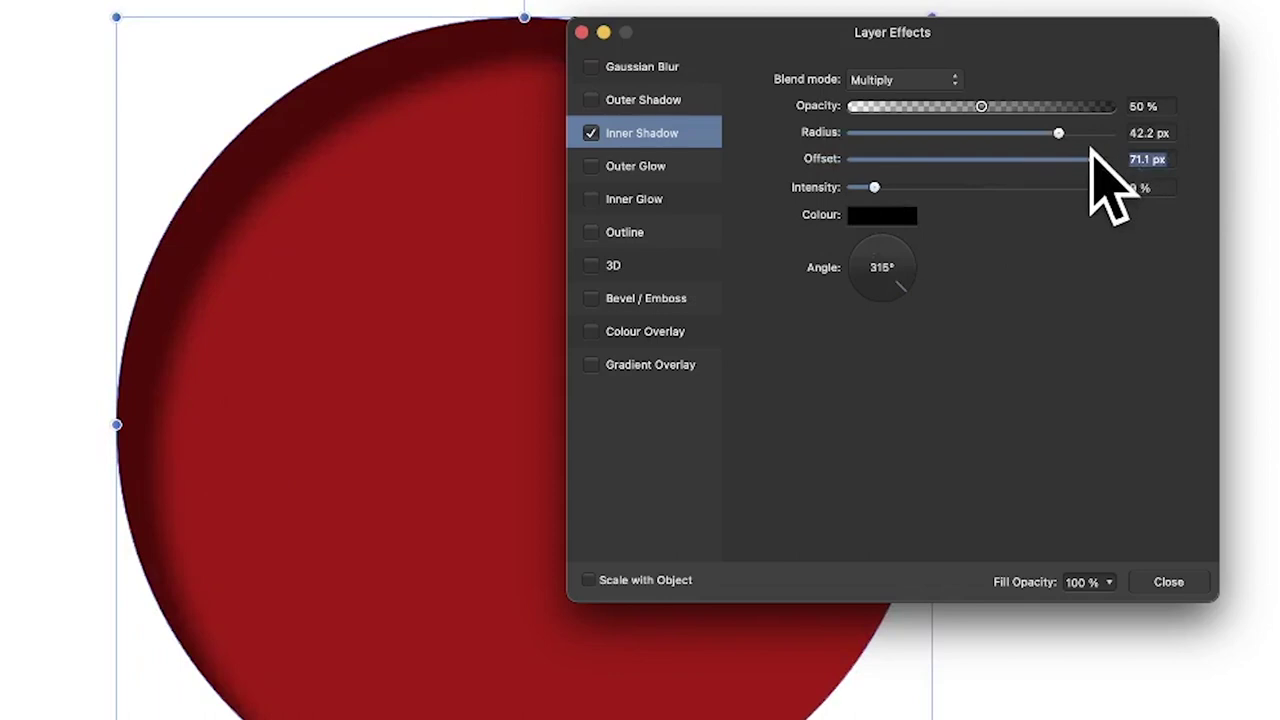
pyautogui.write('400')
pyautogui.press('Return')
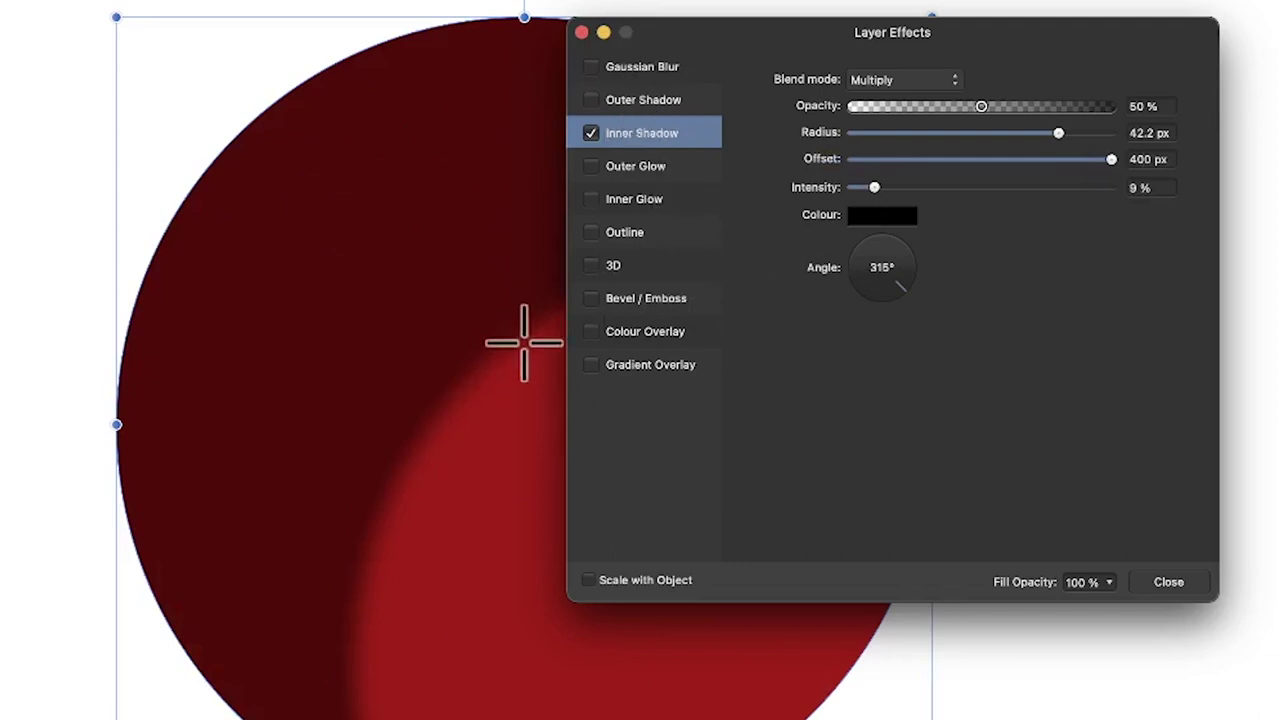
pyautogui.moveTo(889, 286); pyautogui.dragTo(846, 271)
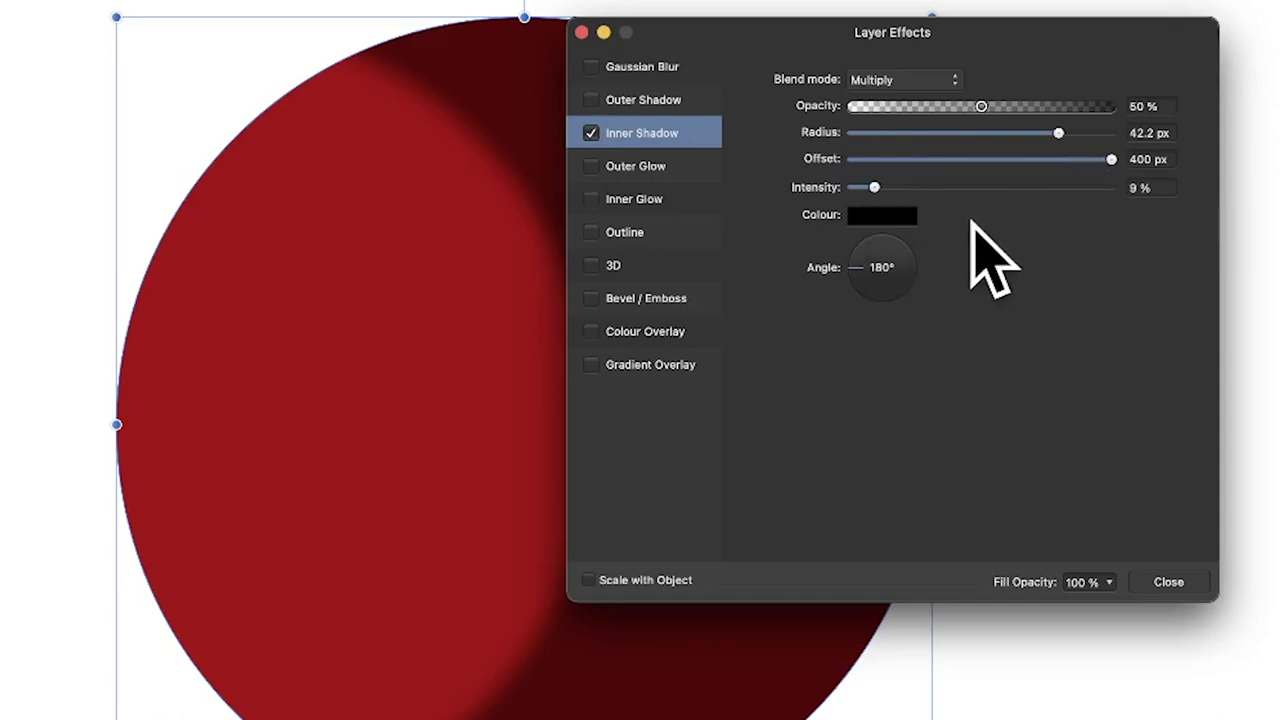
pyautogui.click(591, 133)
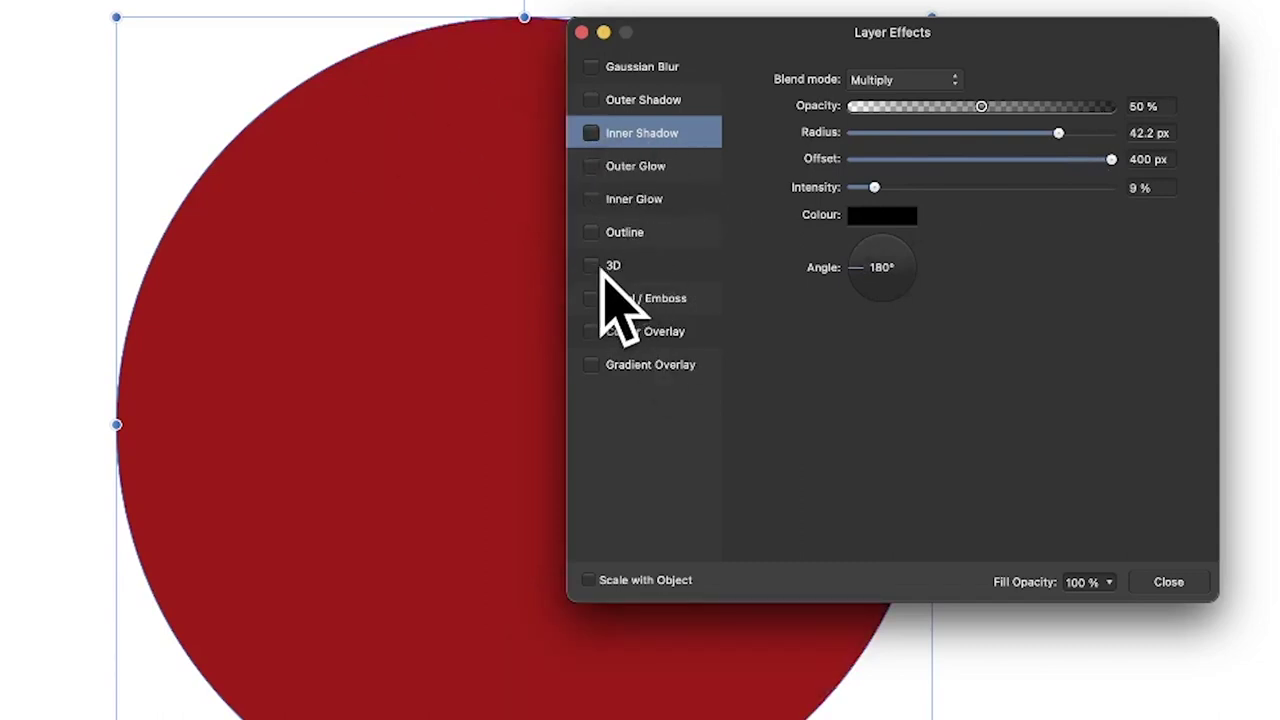
# Step: Apply a black-to-white Gradient Overlay to the circle and view its colour stops
pyautogui.click(623, 366)
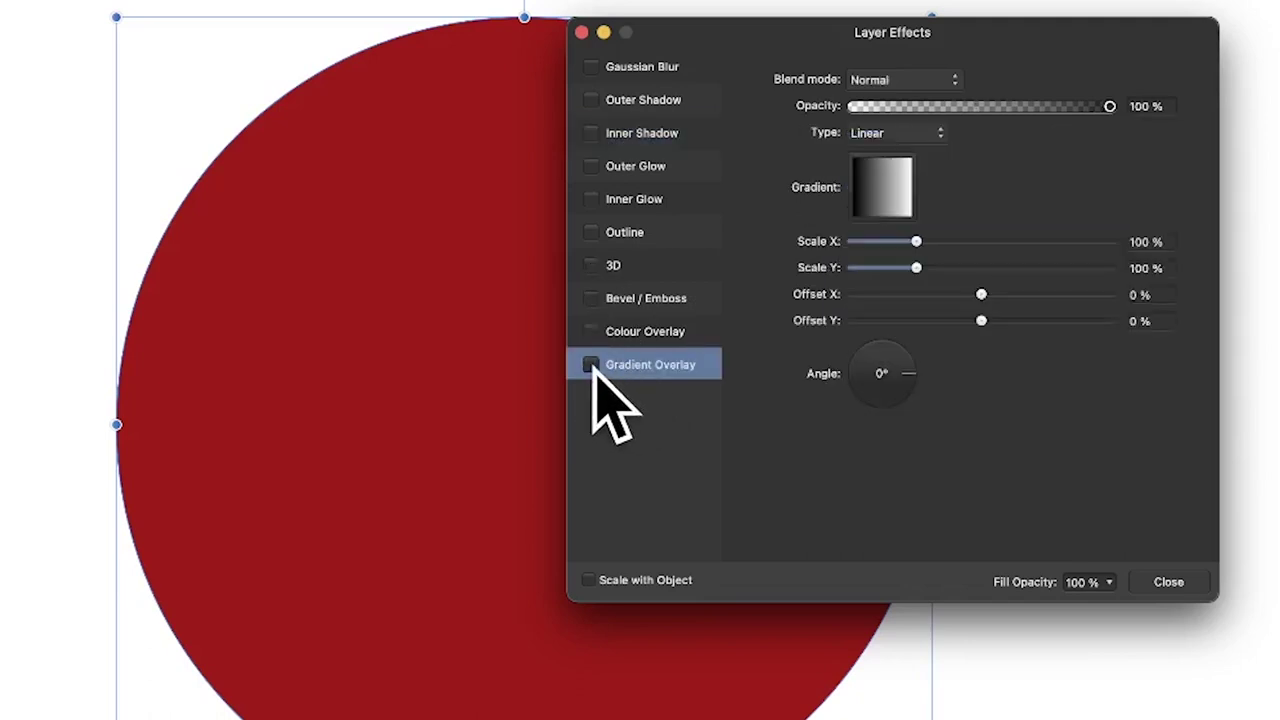
pyautogui.click(591, 365)
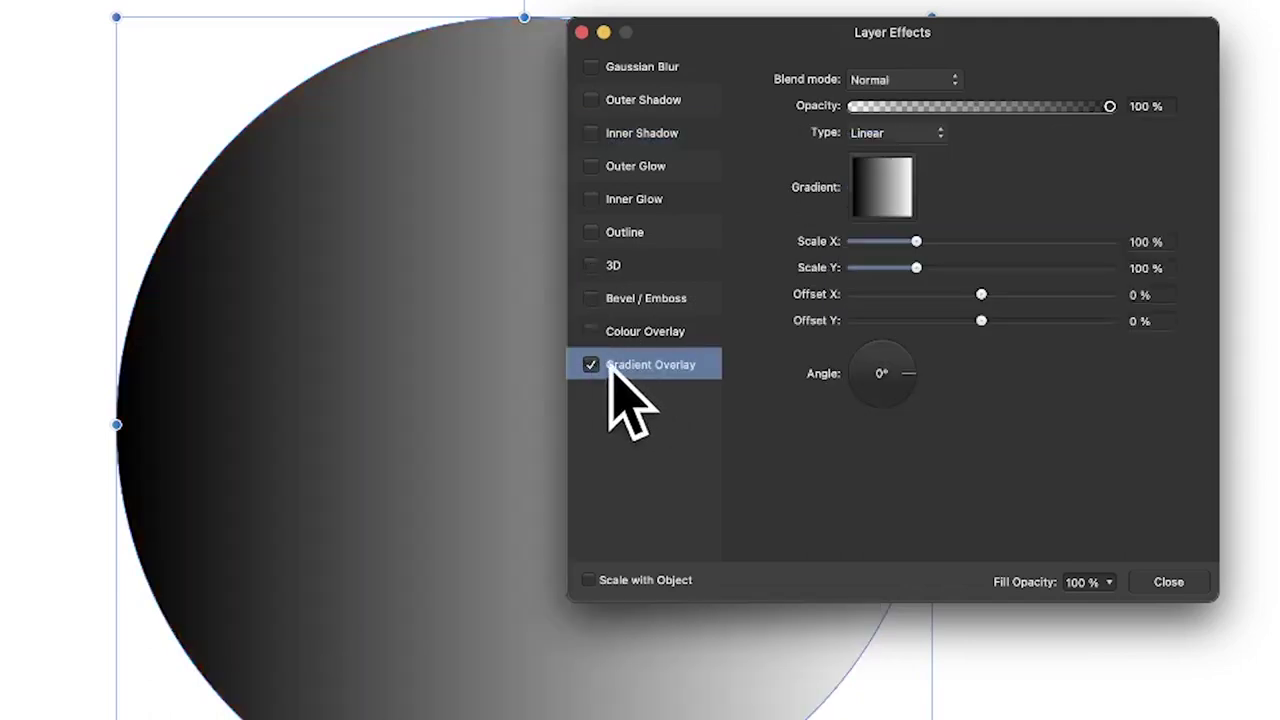
pyautogui.click(887, 169)
pyautogui.click(902, 134)
# Step: Make the overlay gradient Radial, scaled 94% wide by 232% high
pyautogui.click(903, 136)
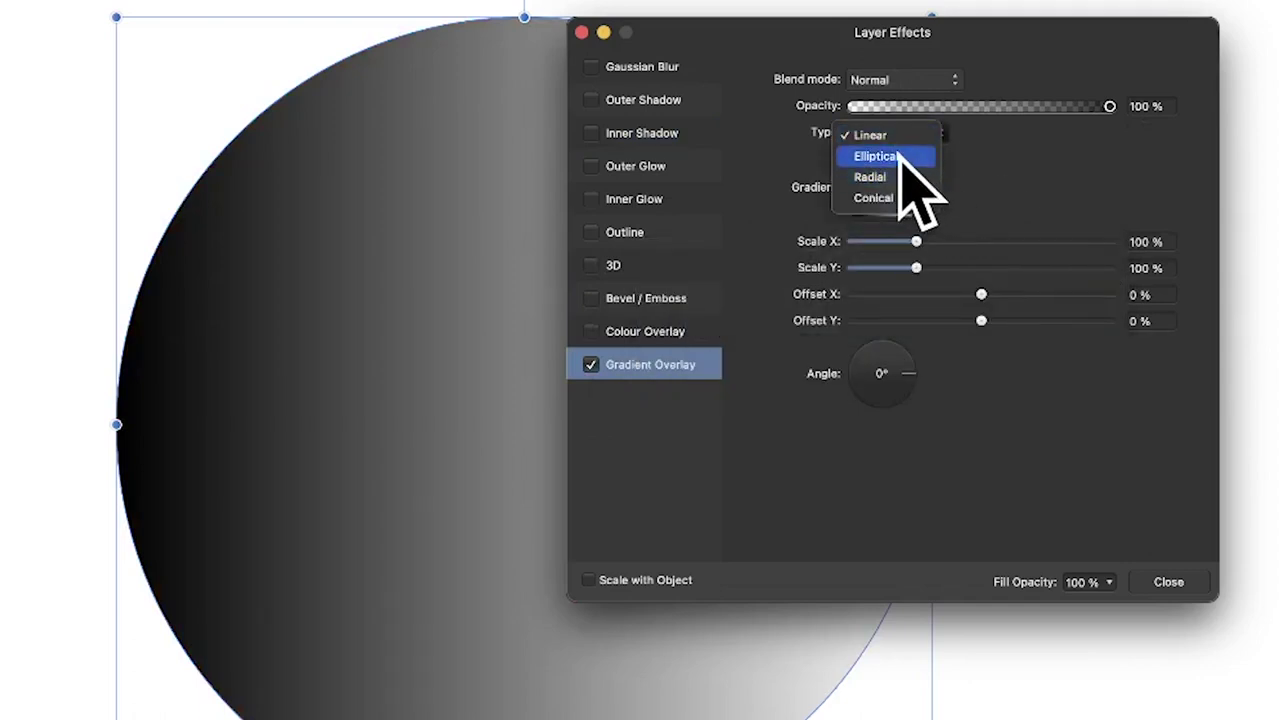
pyautogui.click(878, 157)
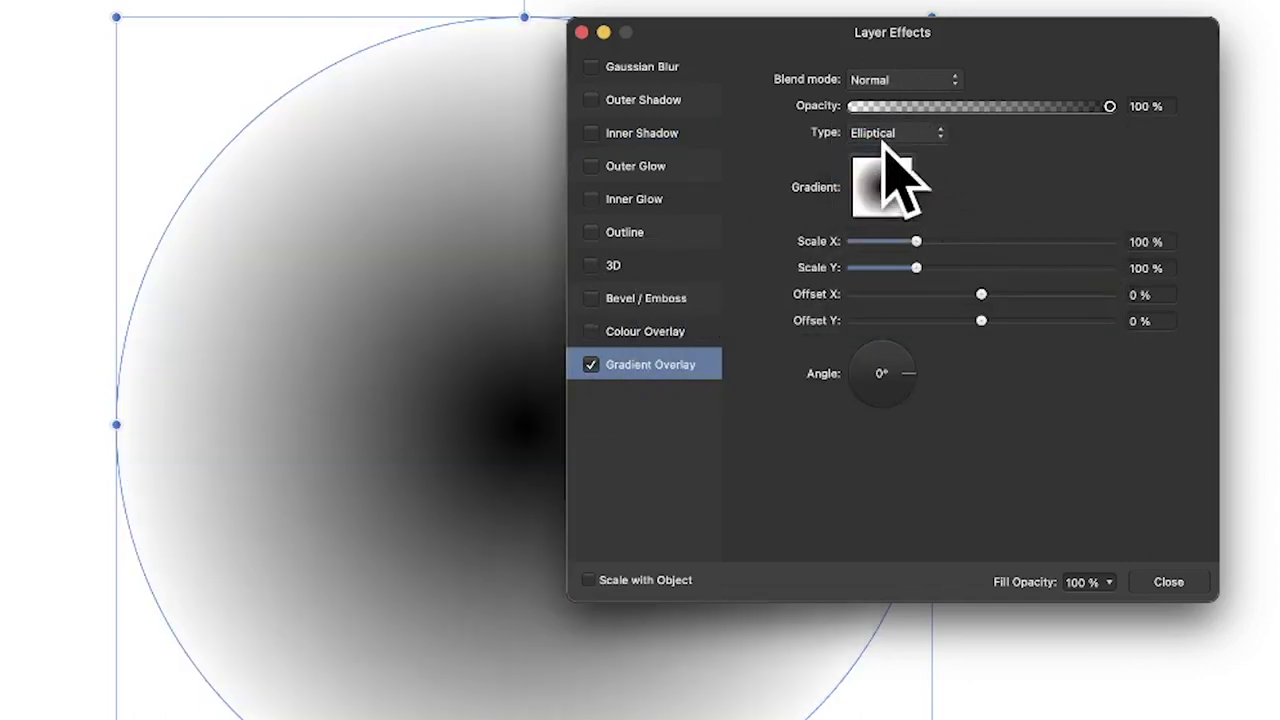
pyautogui.moveTo(918, 268); pyautogui.dragTo(975, 241)
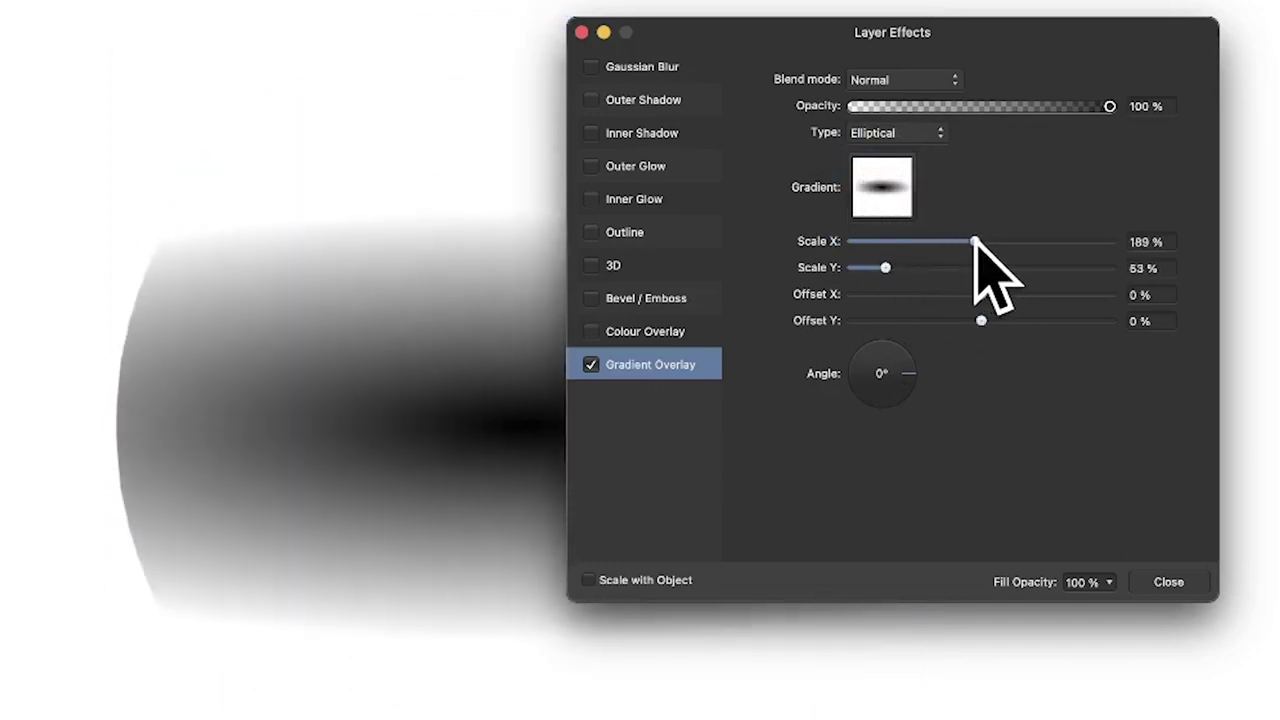
pyautogui.click(900, 132)
pyautogui.click(895, 155)
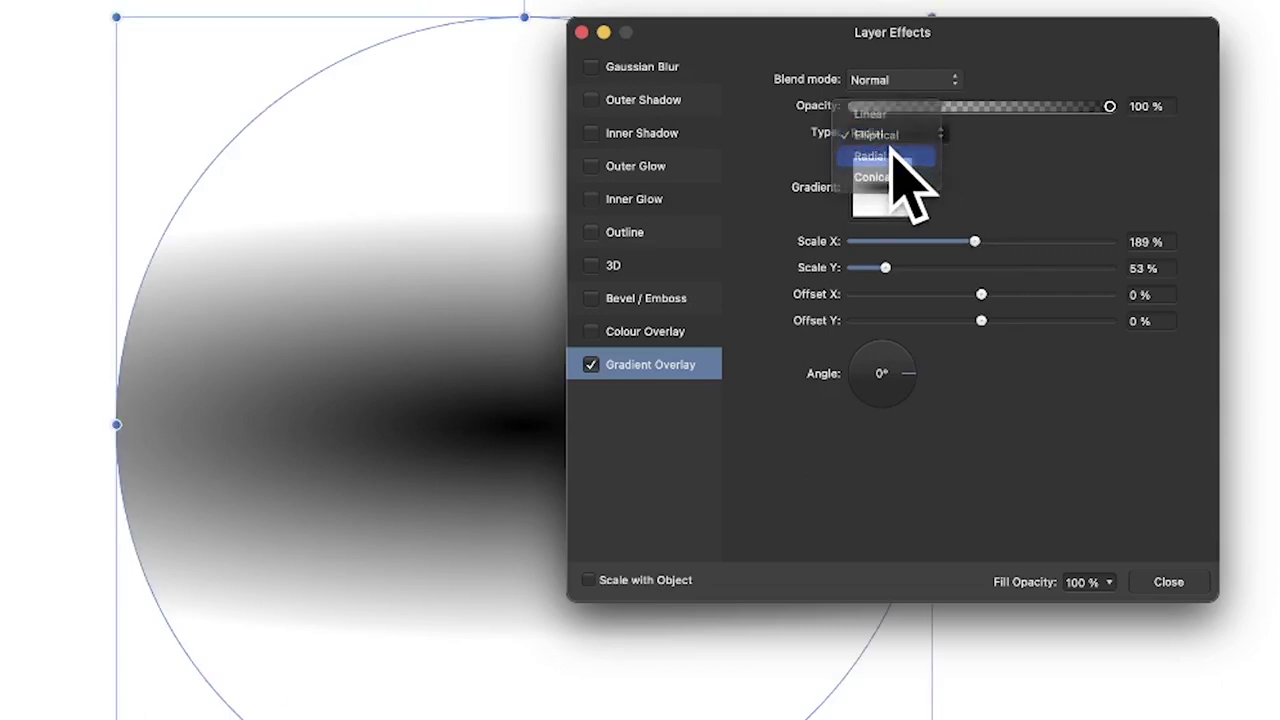
pyautogui.moveTo(957, 240); pyautogui.dragTo(1002, 267)
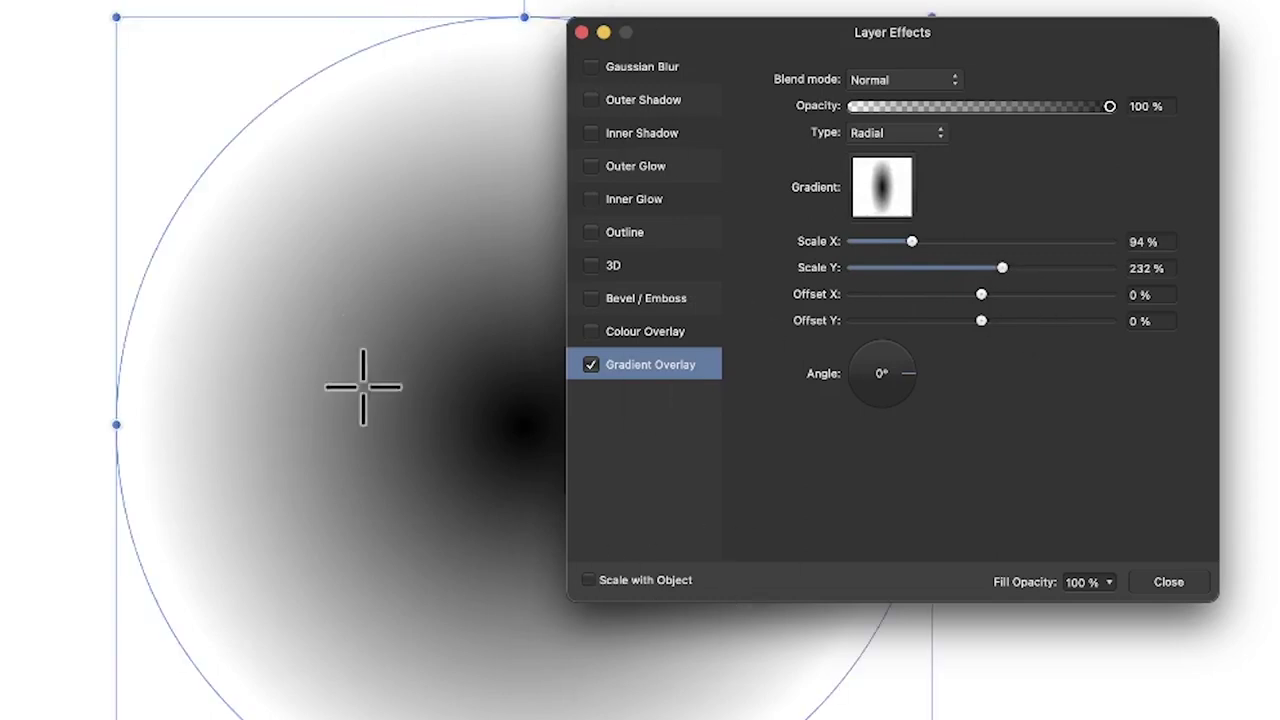
# Step: Make the gradient overlay conical, scaled to 196% by 118%, and rotate it around the circle
pyautogui.click(893, 132)
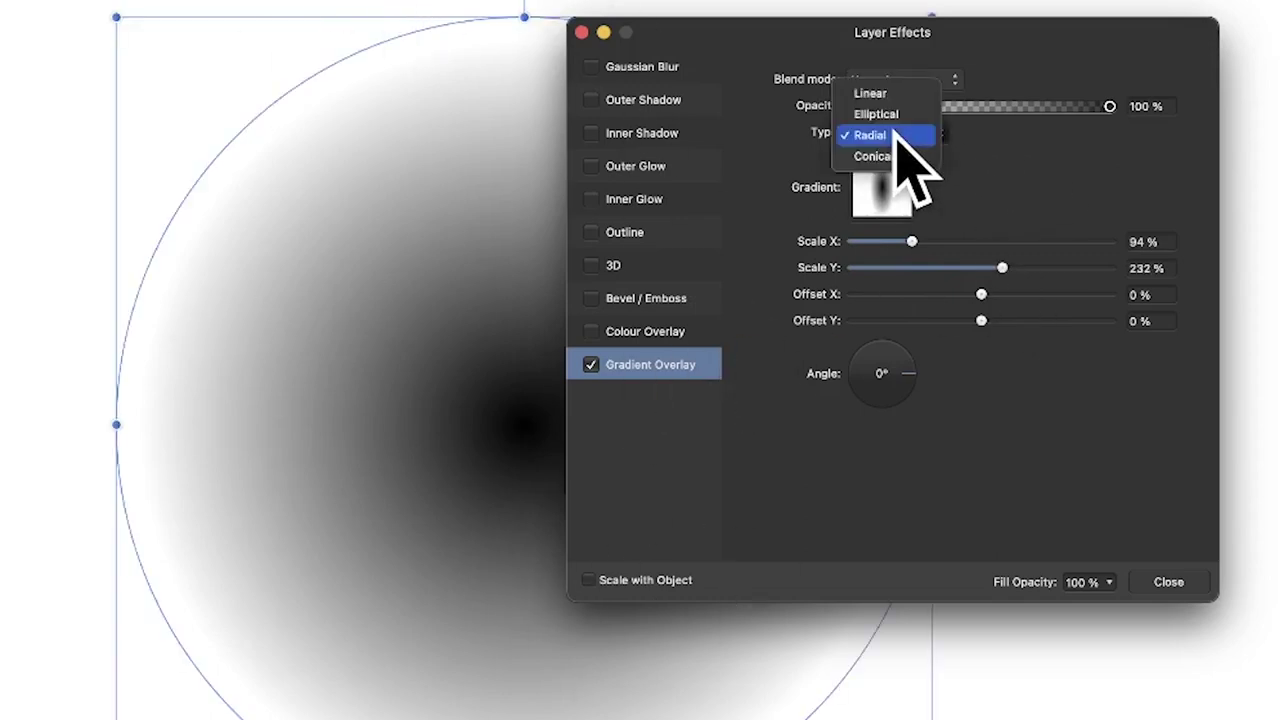
pyautogui.click(893, 156)
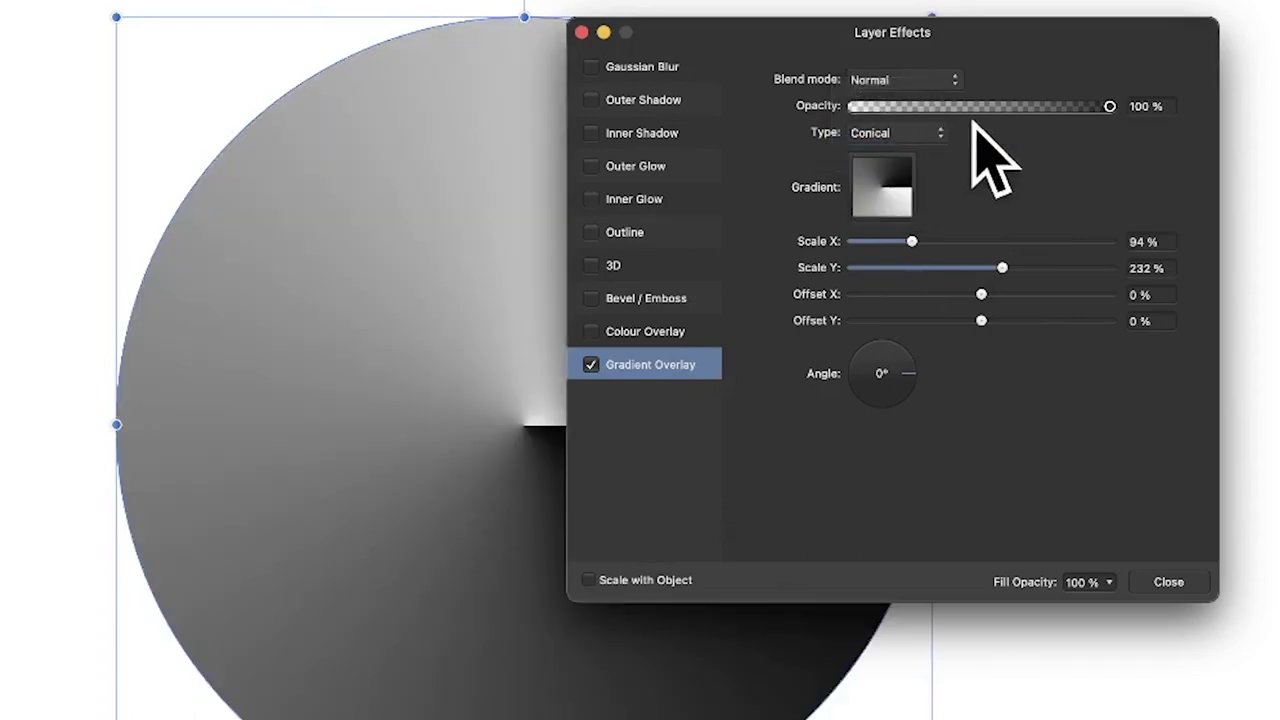
pyautogui.moveTo(912, 241); pyautogui.dragTo(947, 268)
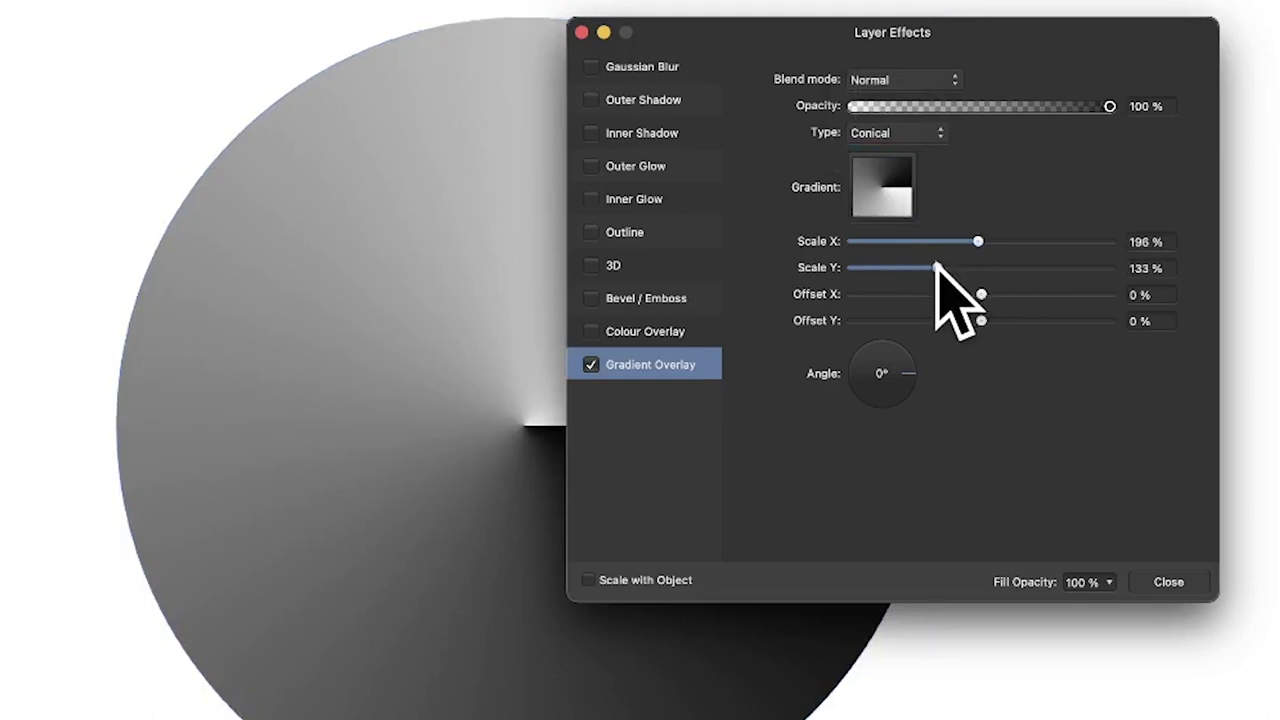
pyautogui.moveTo(921, 285); pyautogui.dragTo(918, 288)
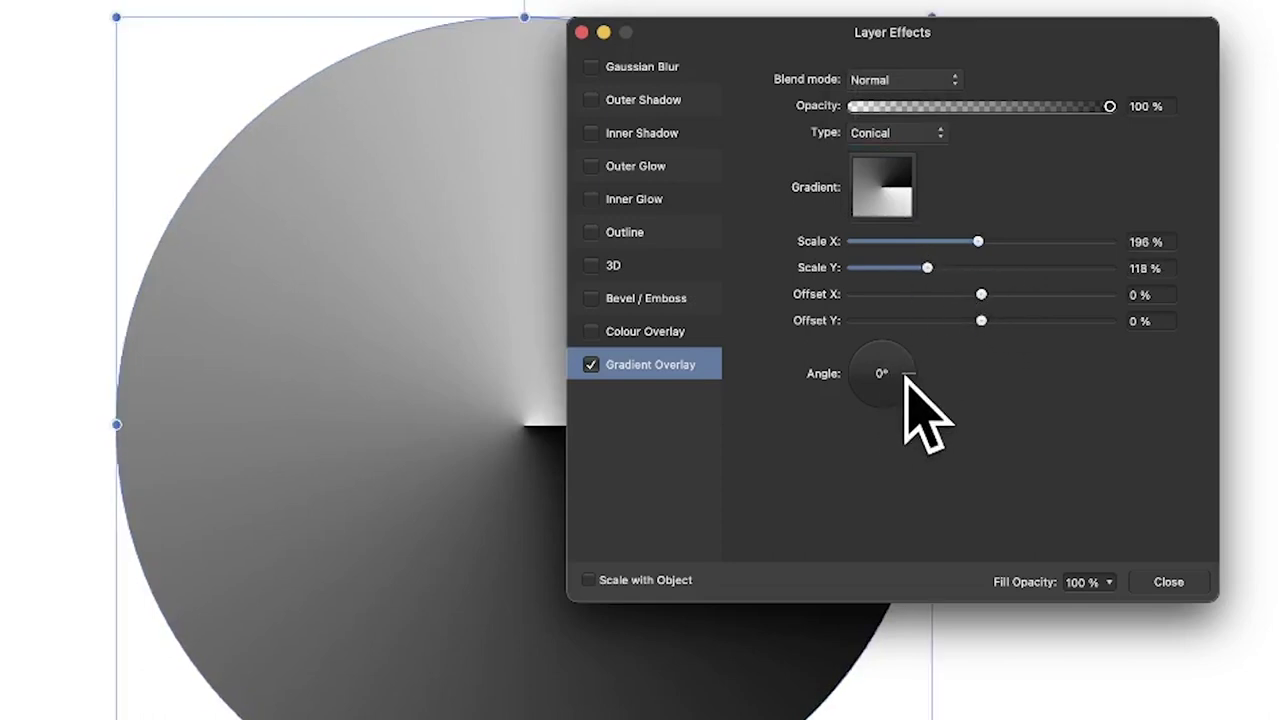
pyautogui.moveTo(906, 380); pyautogui.dragTo(855, 382)
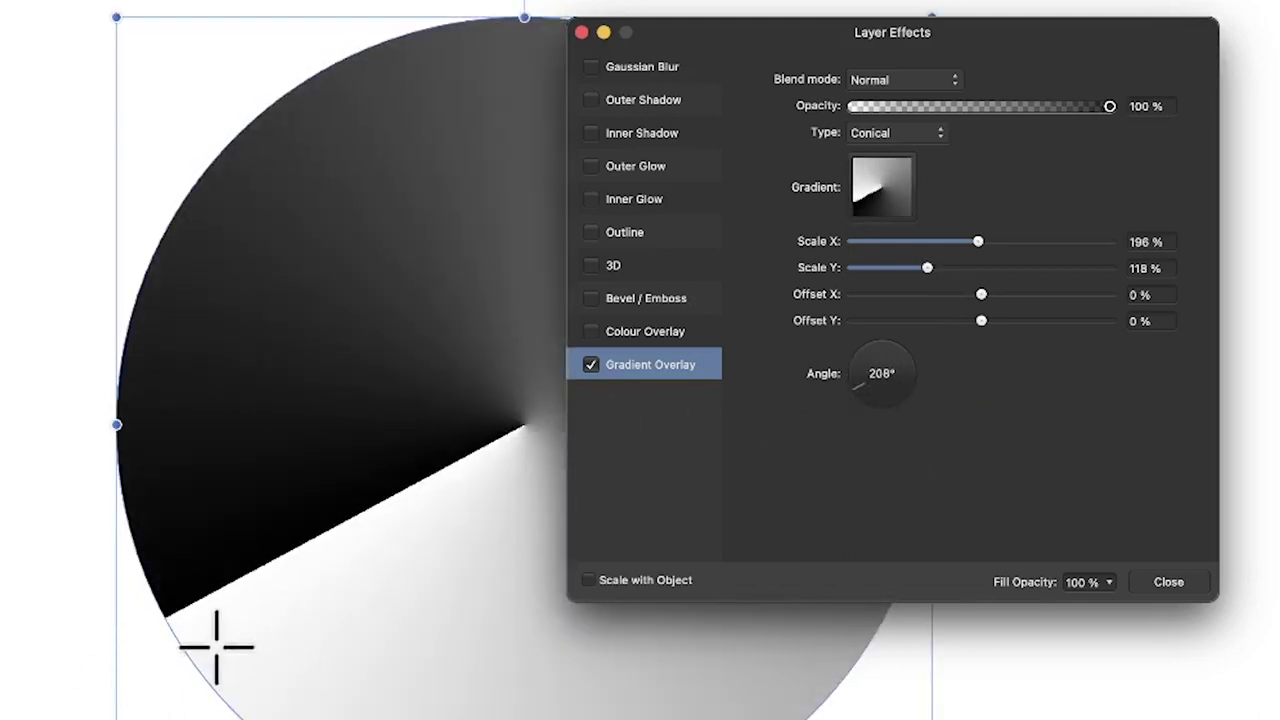
# Step: Recolour the gradient stops black and yellow-green, then switch the Gradient Overlay off
pyautogui.click(896, 190)
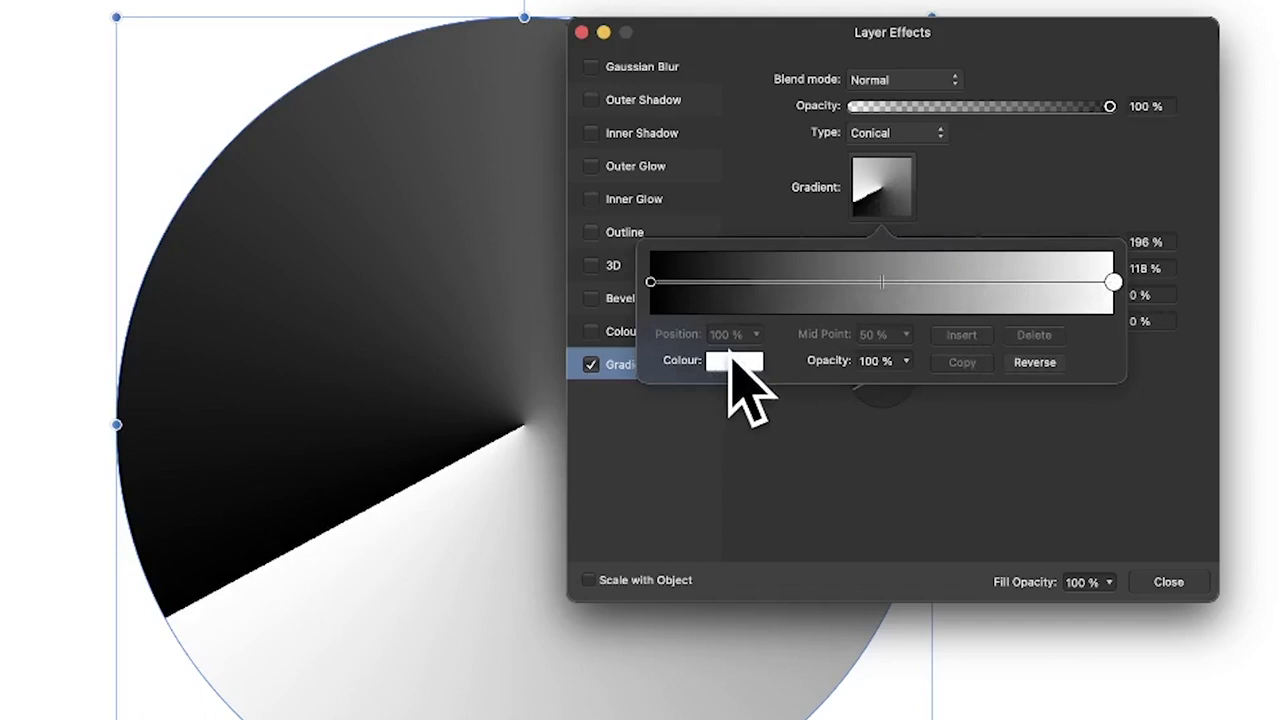
pyautogui.click(733, 362)
pyautogui.moveTo(894, 629); pyautogui.dragTo(963, 686)
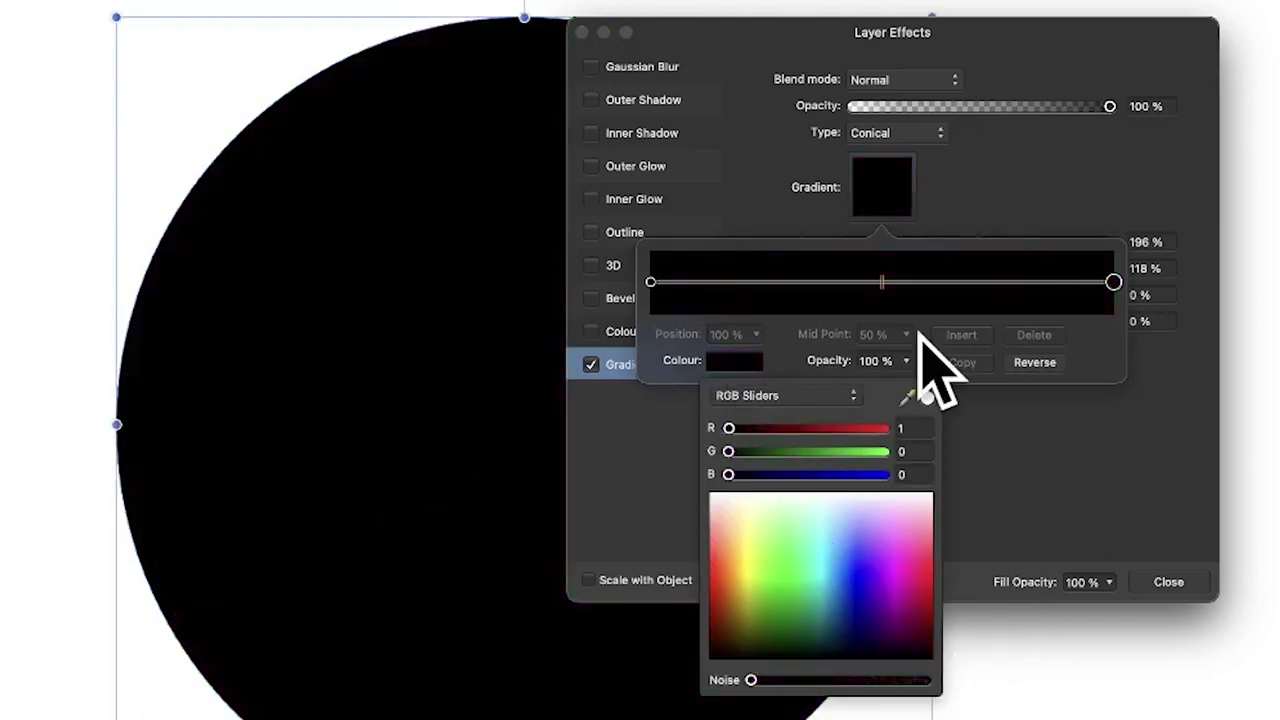
pyautogui.click(880, 282)
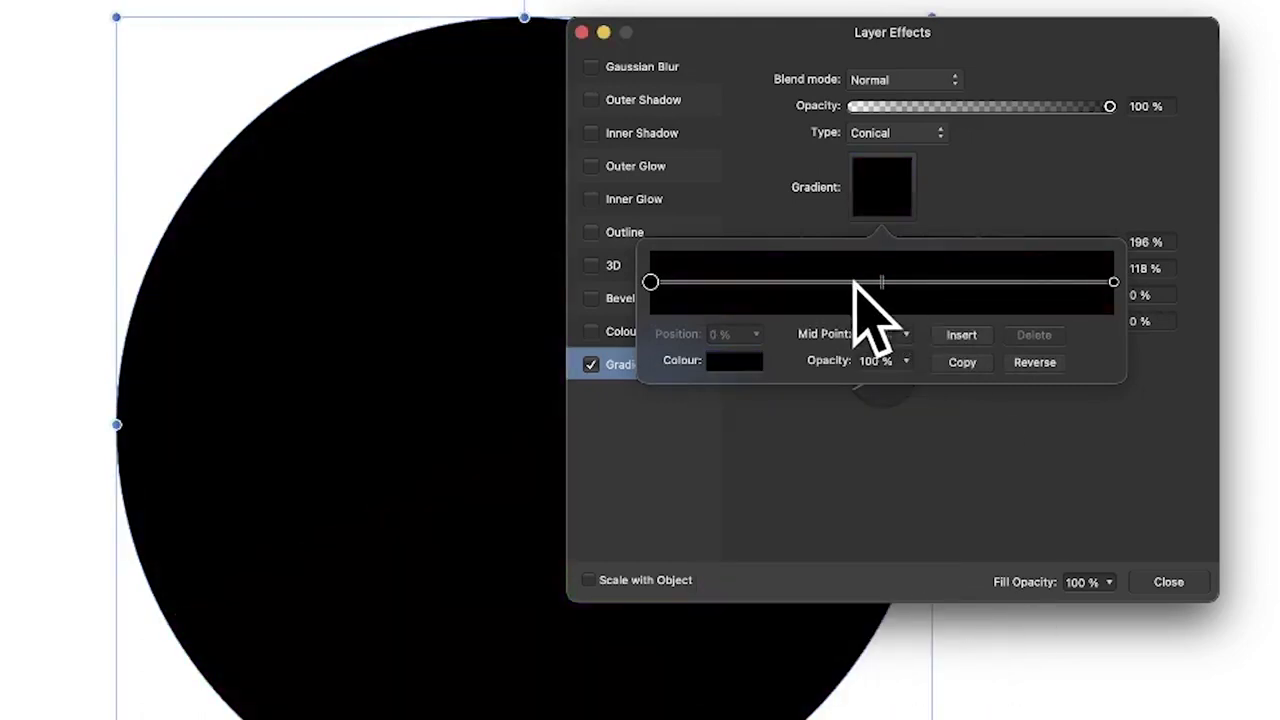
pyautogui.click(749, 363)
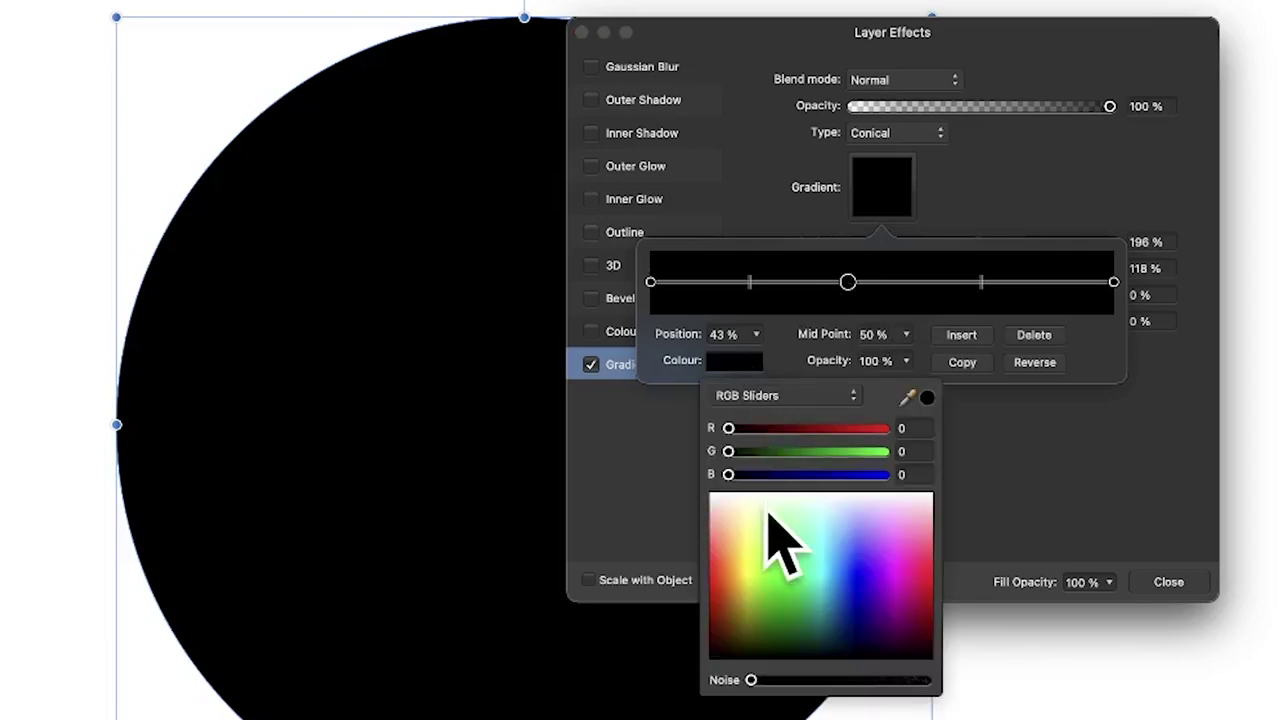
pyautogui.moveTo(771, 523); pyautogui.dragTo(752, 565)
pyautogui.click(808, 52)
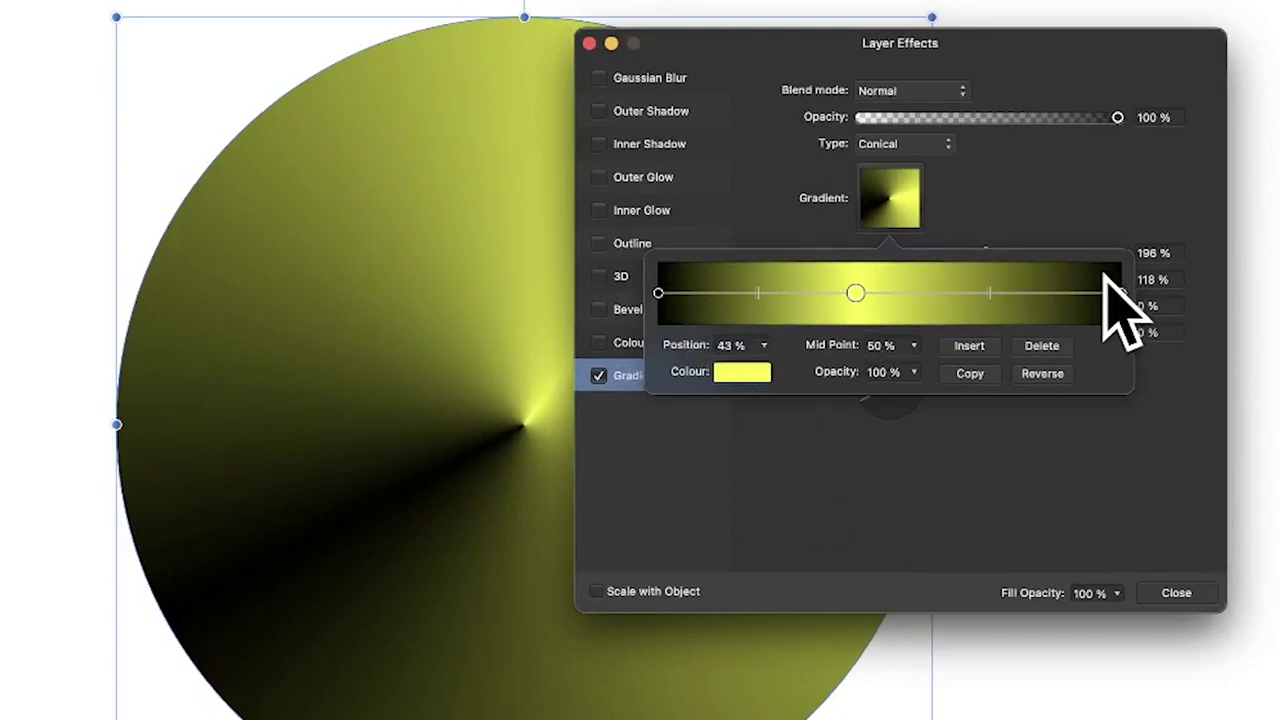
pyautogui.click(1031, 191)
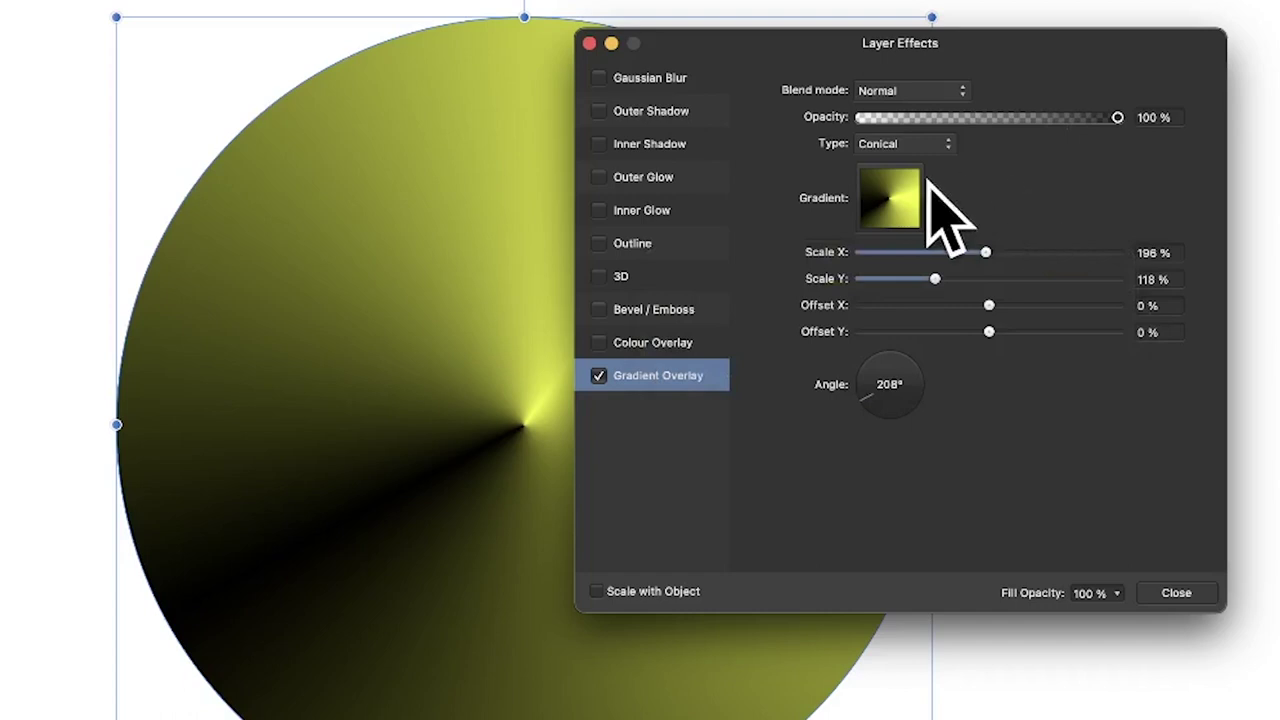
pyautogui.click(599, 376)
pyautogui.click(632, 346)
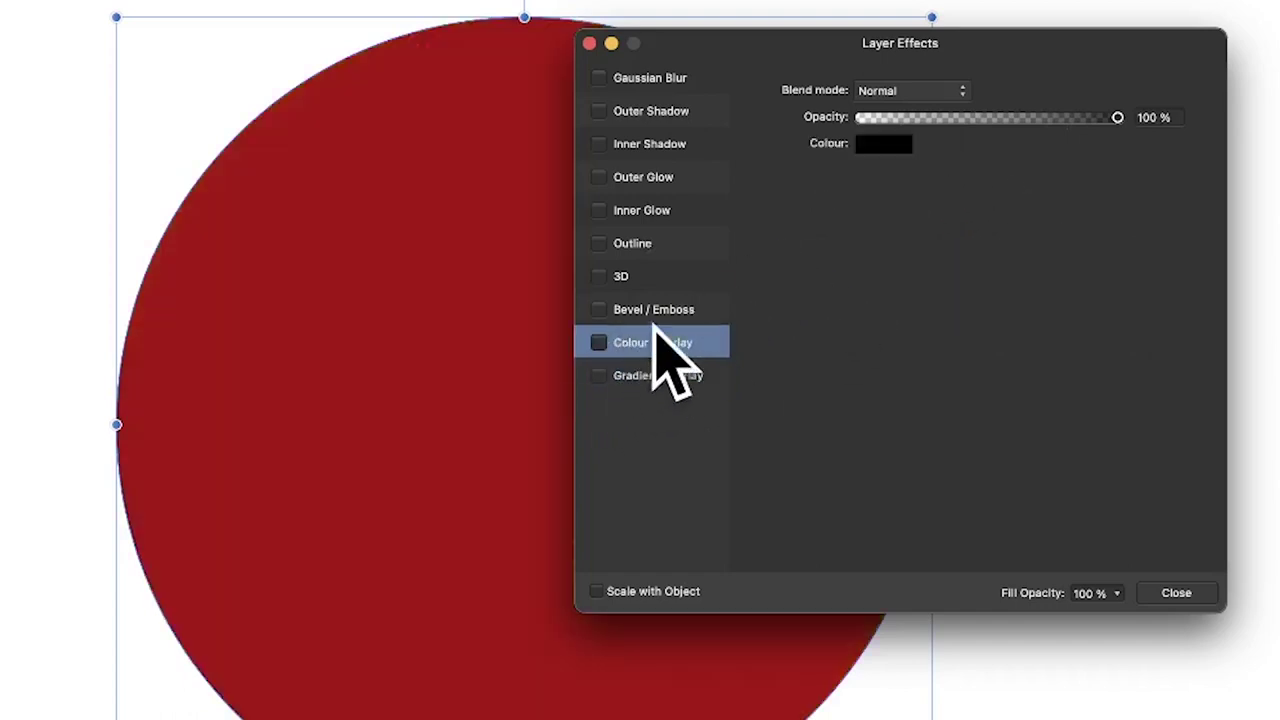
# Step: Turn on an orange-red Colour Overlay blended with Colour Dodge
pyautogui.click(598, 343)
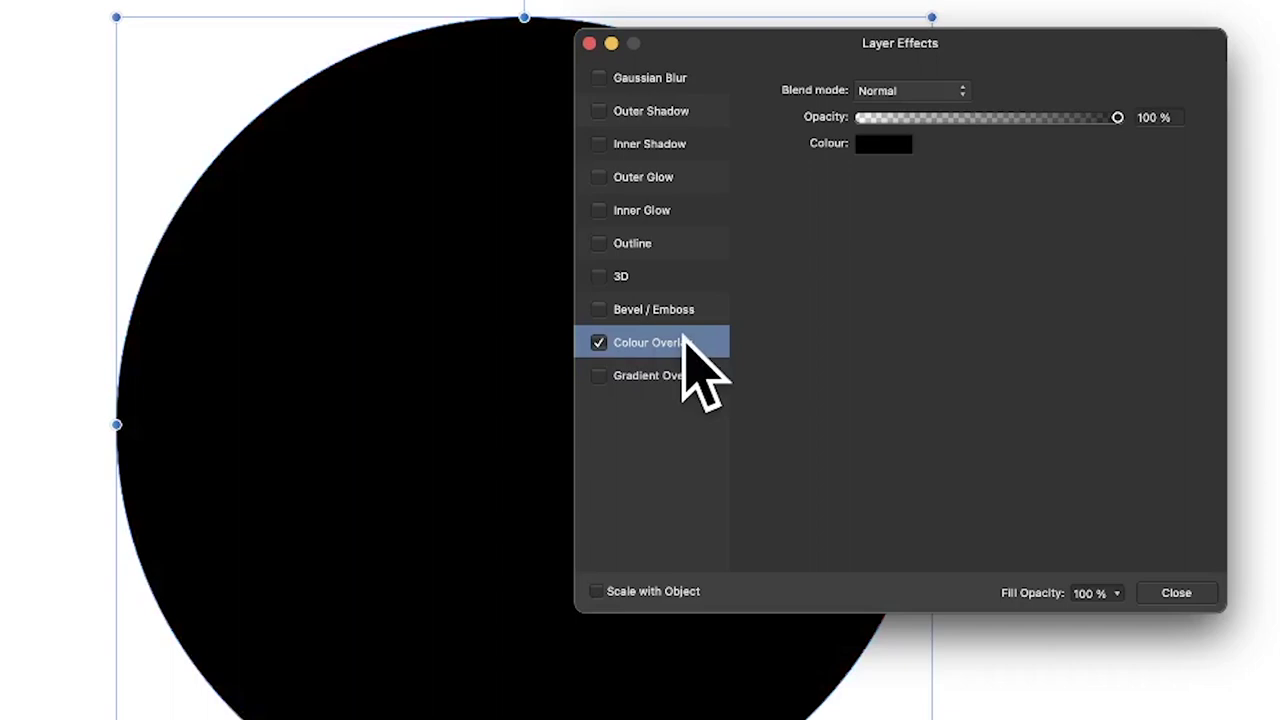
pyautogui.click(876, 146)
pyautogui.moveTo(881, 340); pyautogui.dragTo(858, 358)
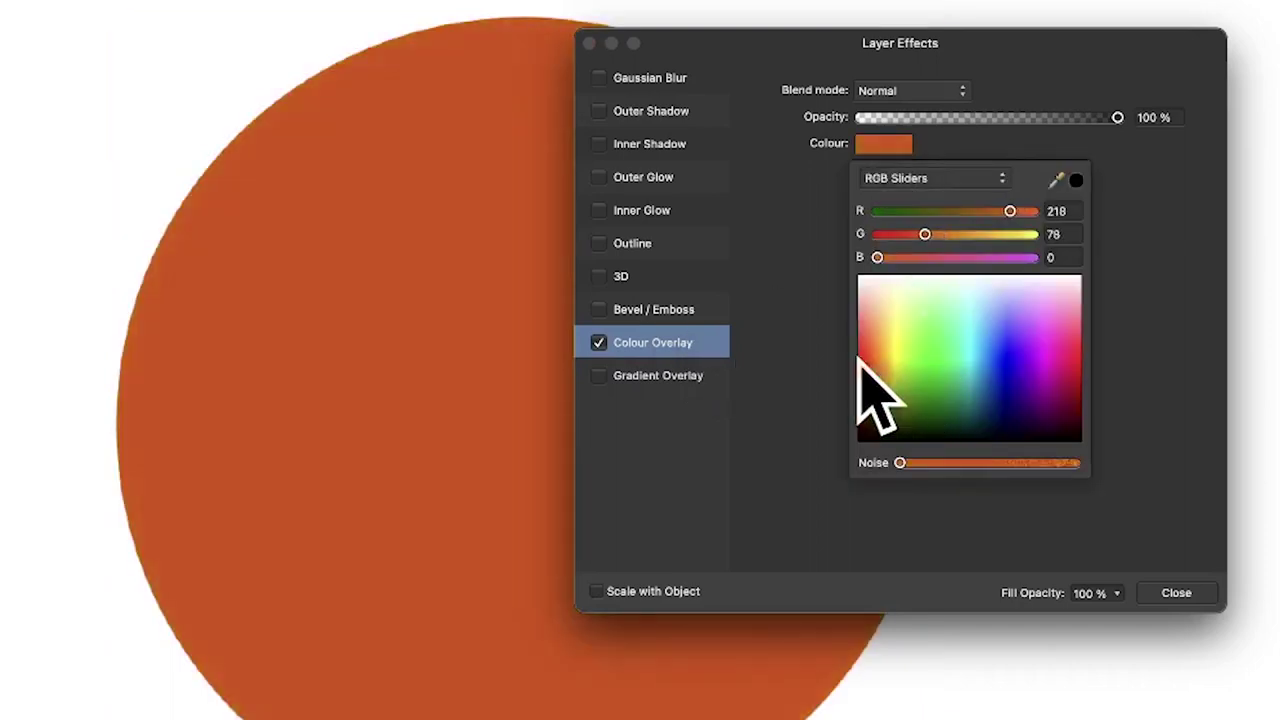
pyautogui.click(758, 212)
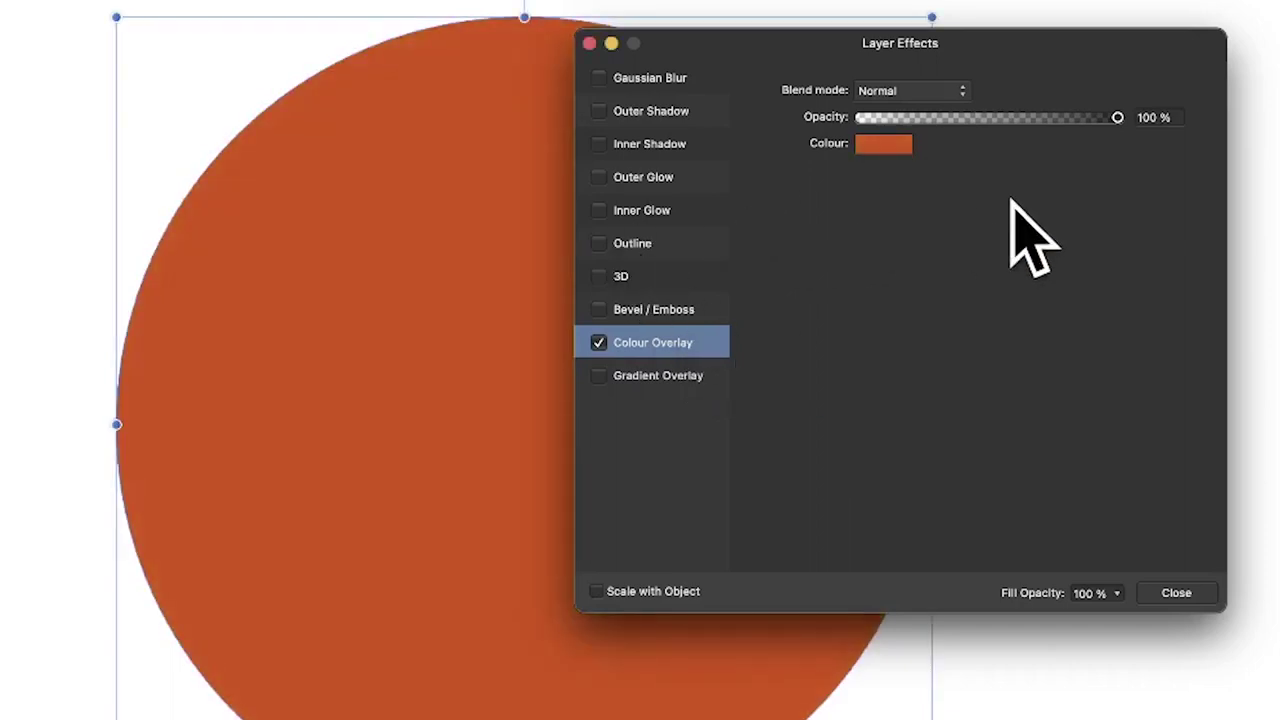
pyautogui.click(905, 90)
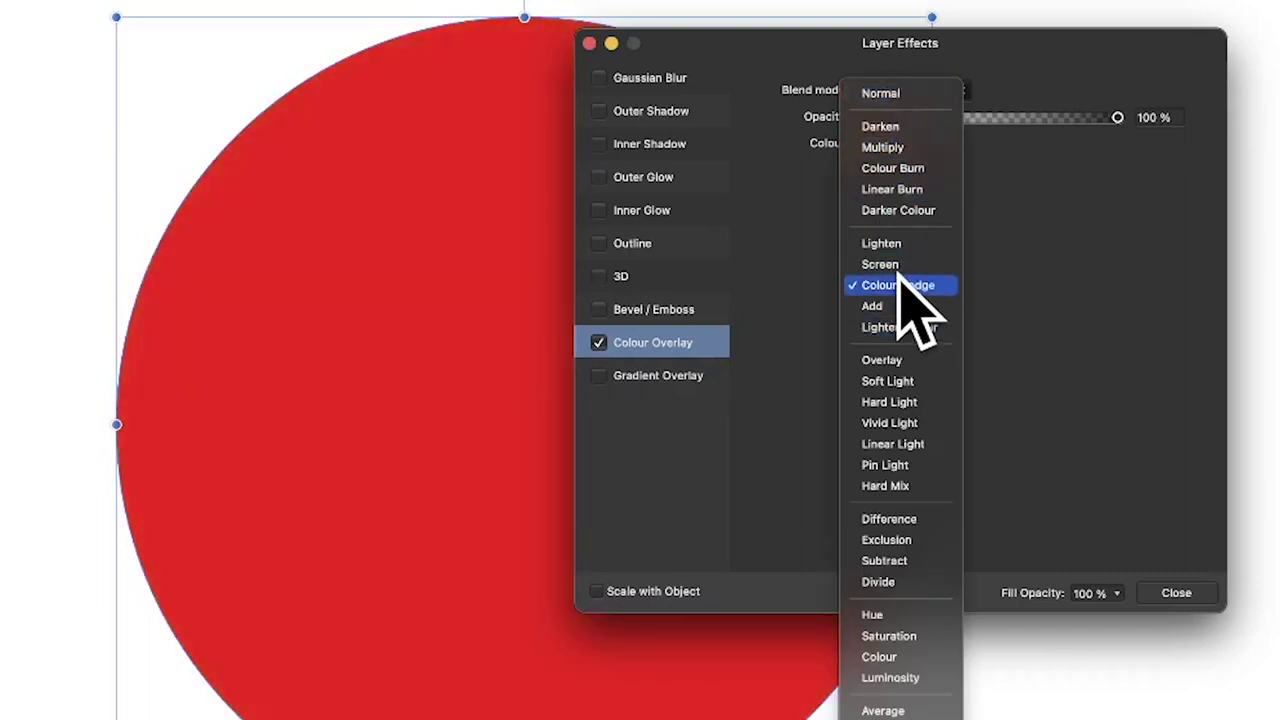
pyautogui.click(898, 285)
# Step: Add an Inner Shadow to the circle
pyautogui.click(599, 145)
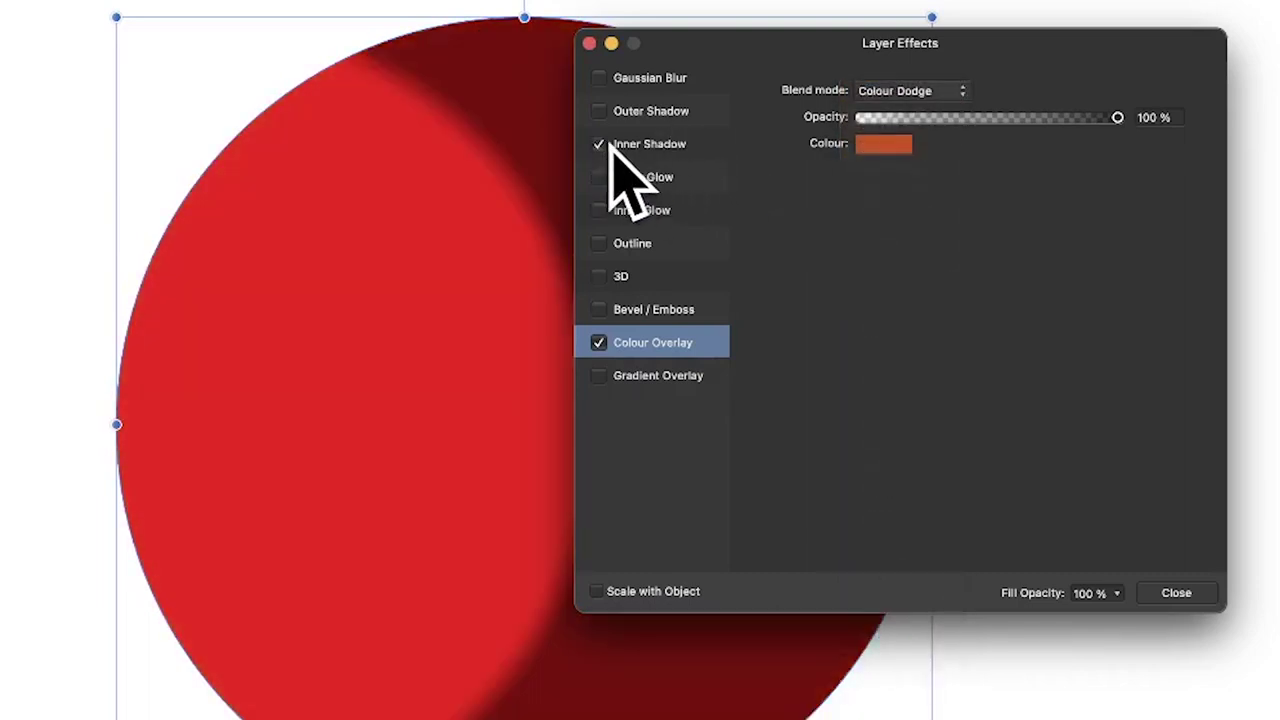
pyautogui.click(628, 144)
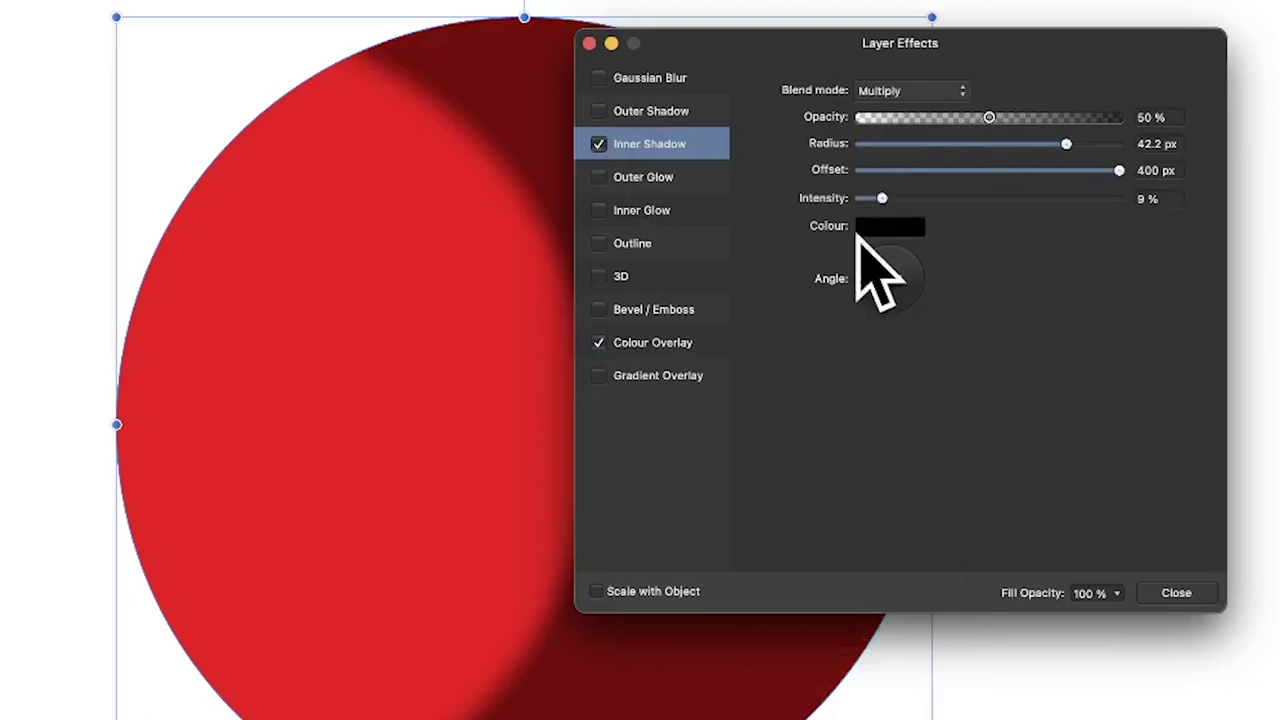
pyautogui.click(660, 345)
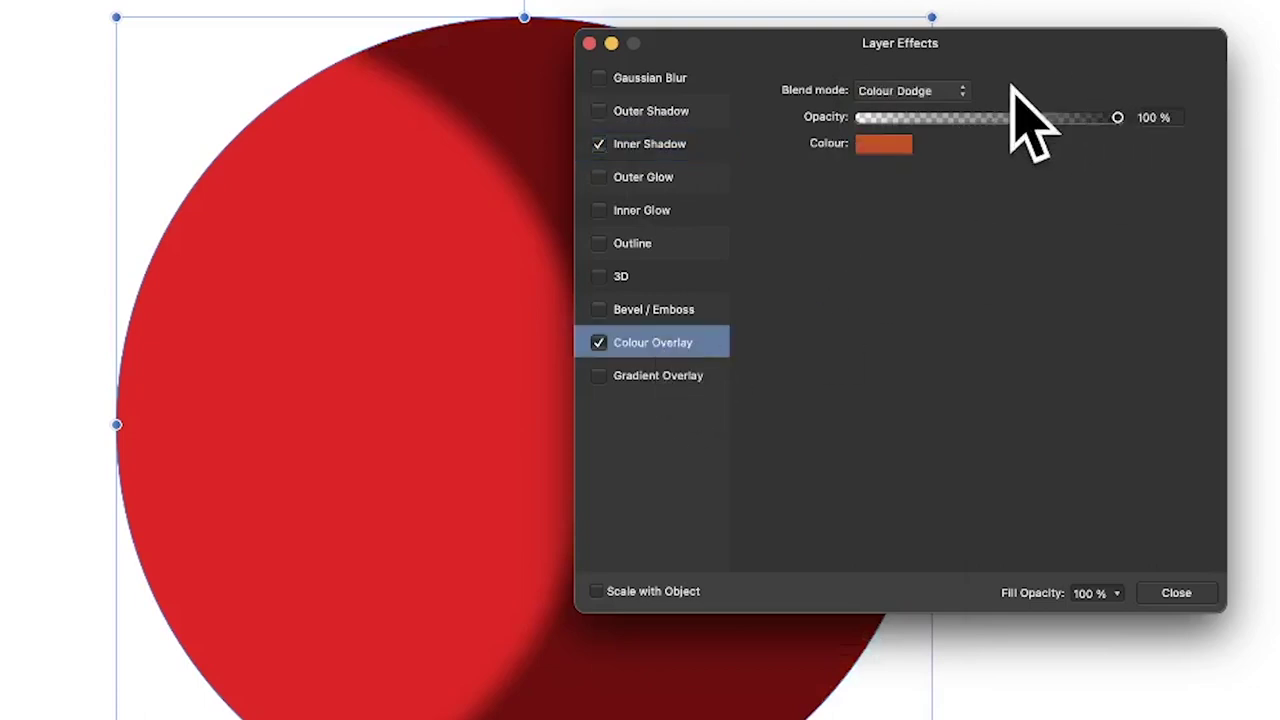
# Step: Try a mint-green Colour Overlay in Divide mode, then switch it off
pyautogui.click(905, 90)
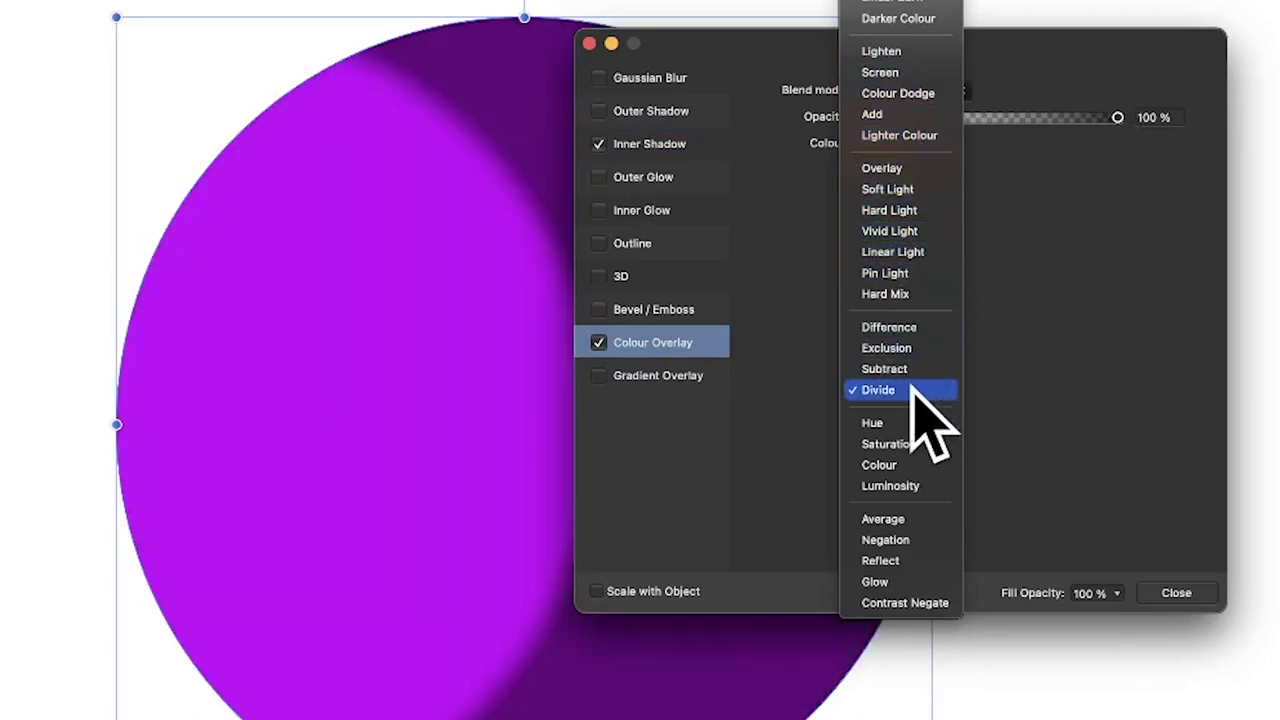
pyautogui.click(895, 391)
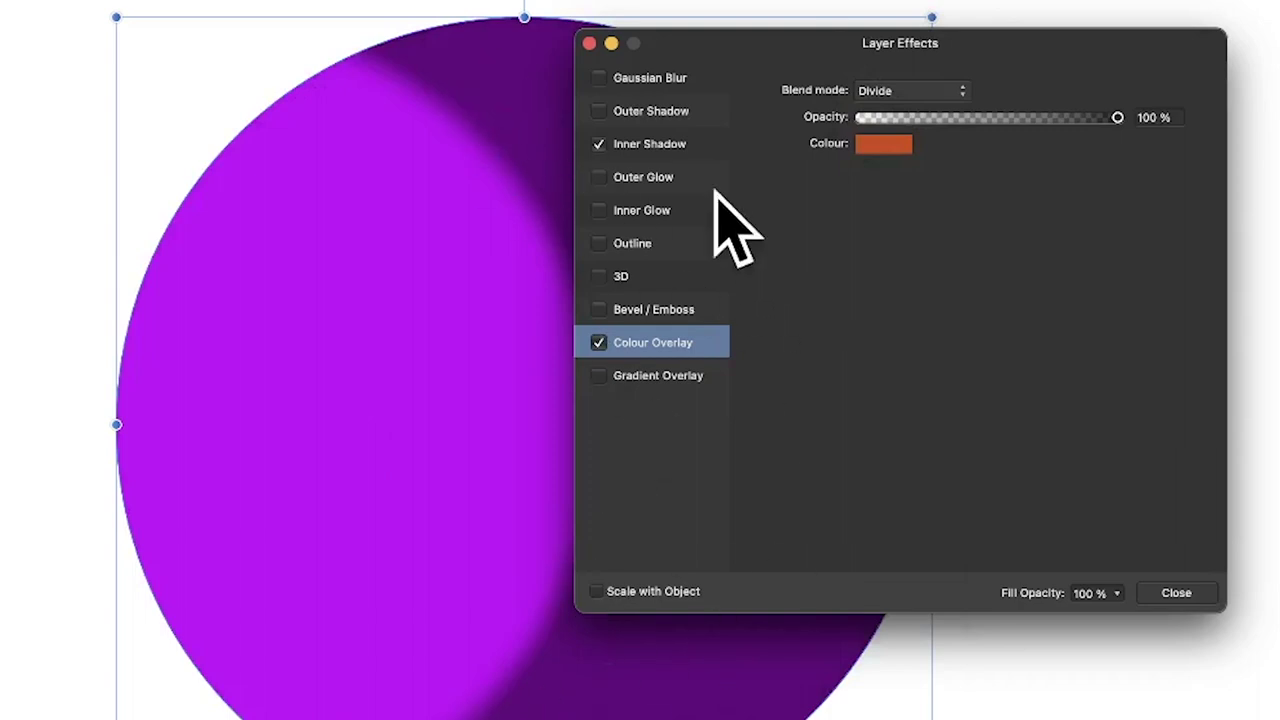
pyautogui.click(888, 145)
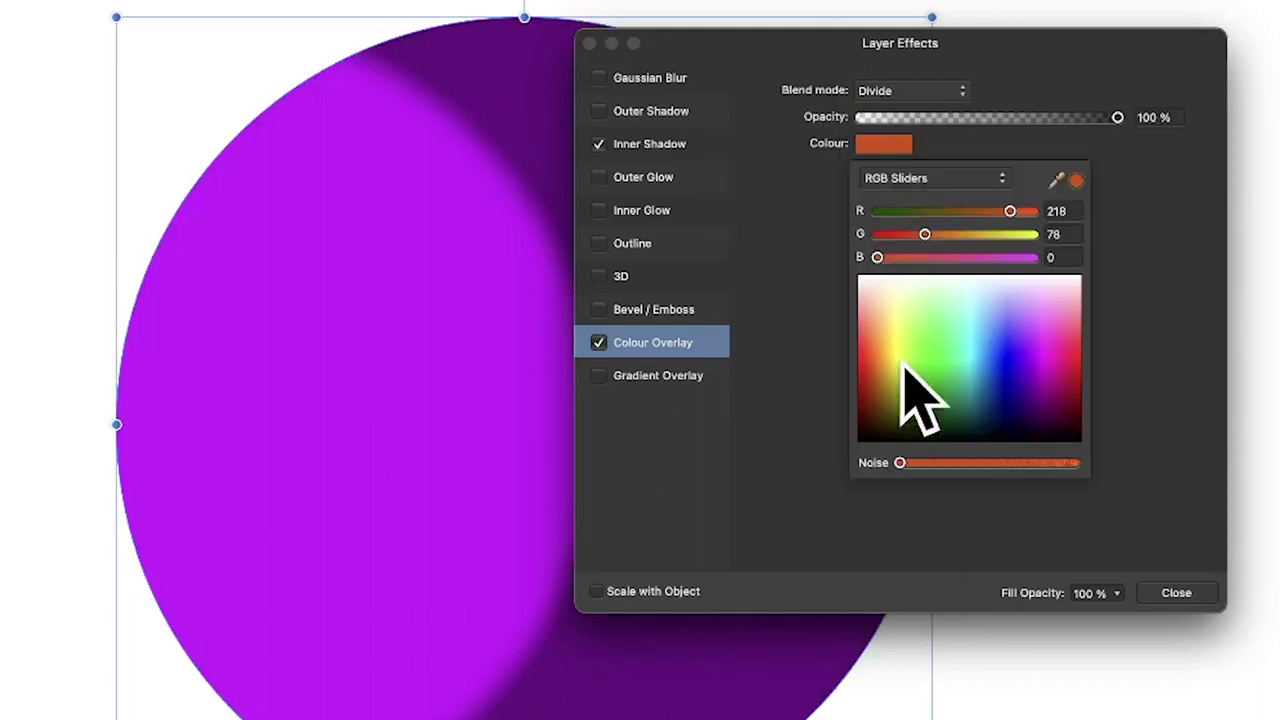
pyautogui.click(900, 368)
pyautogui.click(1041, 350)
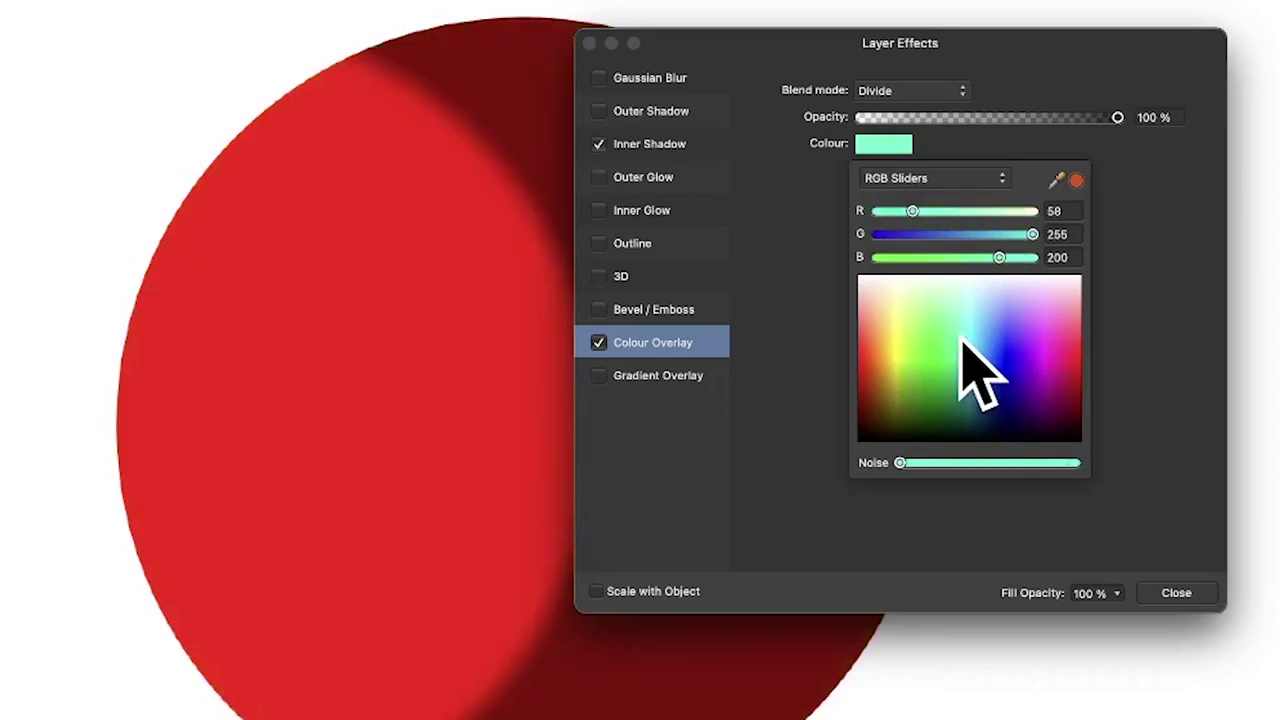
pyautogui.click(777, 480)
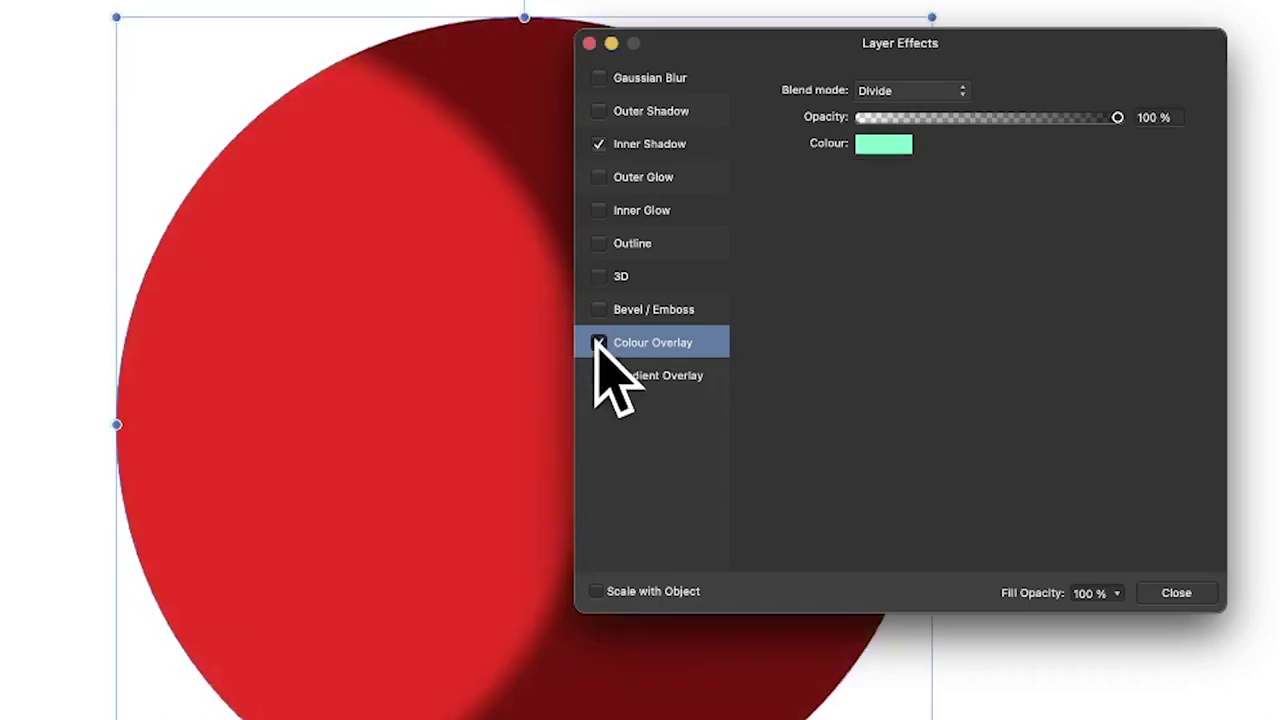
pyautogui.click(598, 343)
# Step: Briefly toggle the Gradient Overlay on, then remove it again
pyautogui.click(640, 375)
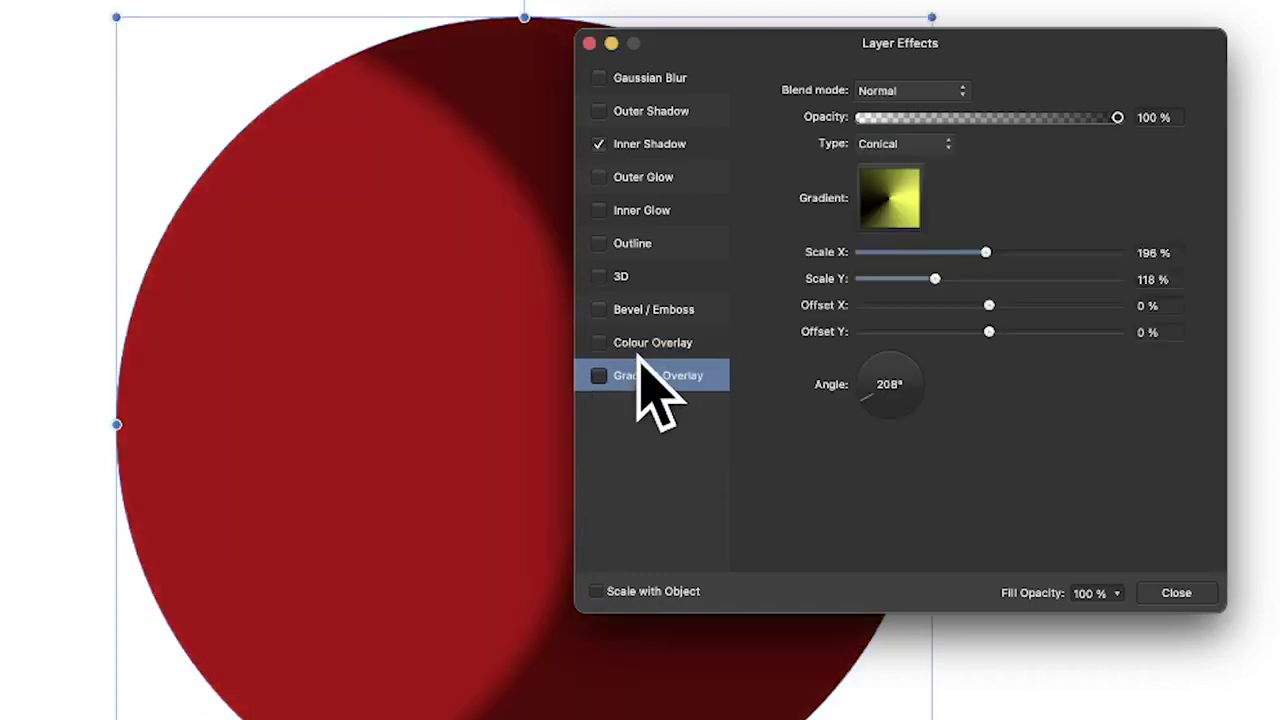
pyautogui.click(597, 375)
pyautogui.click(598, 343)
pyautogui.click(598, 344)
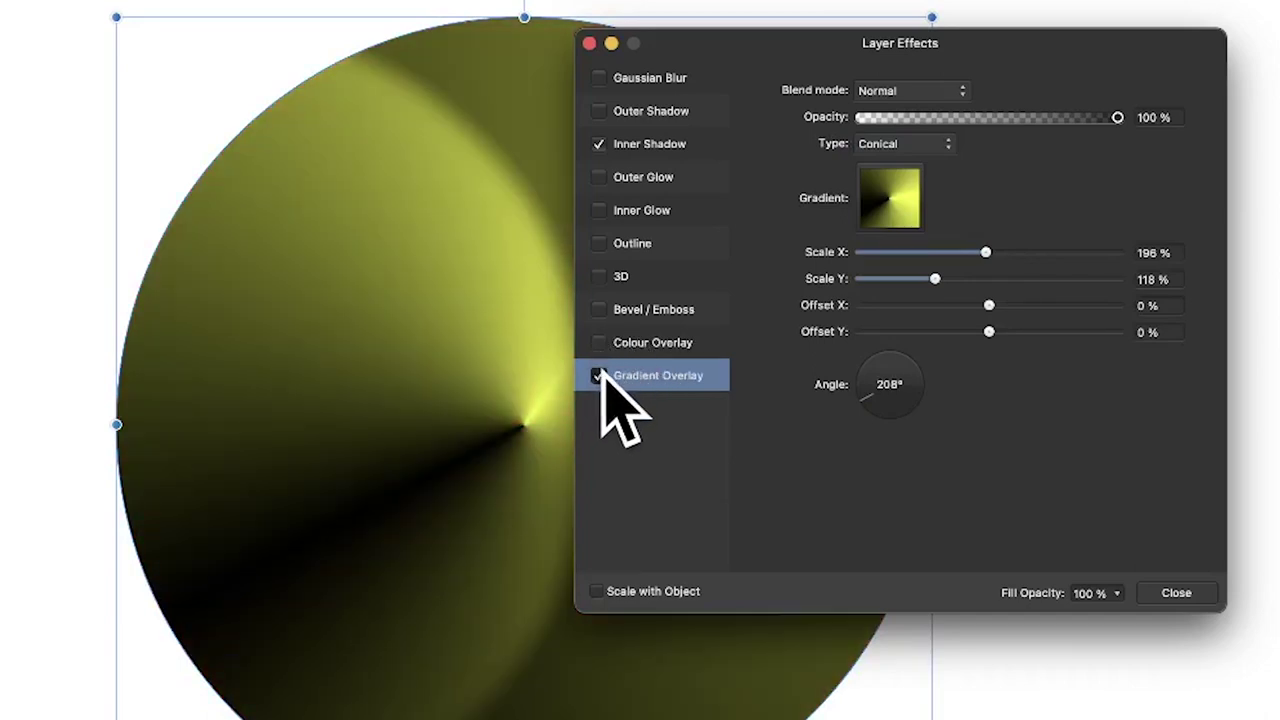
pyautogui.click(598, 376)
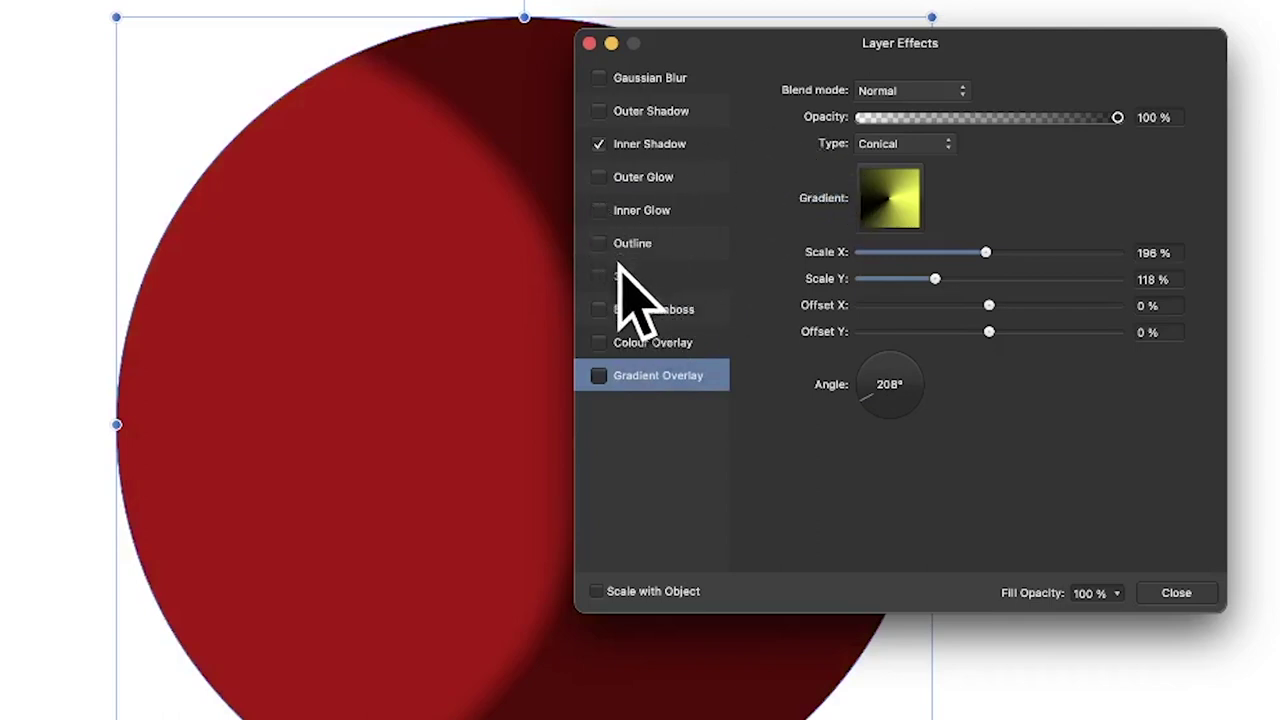
# Step: Enable an Inner bevel with 48.6 px radius and 1 px soften, after trying Emboss and Outer
pyautogui.click(632, 312)
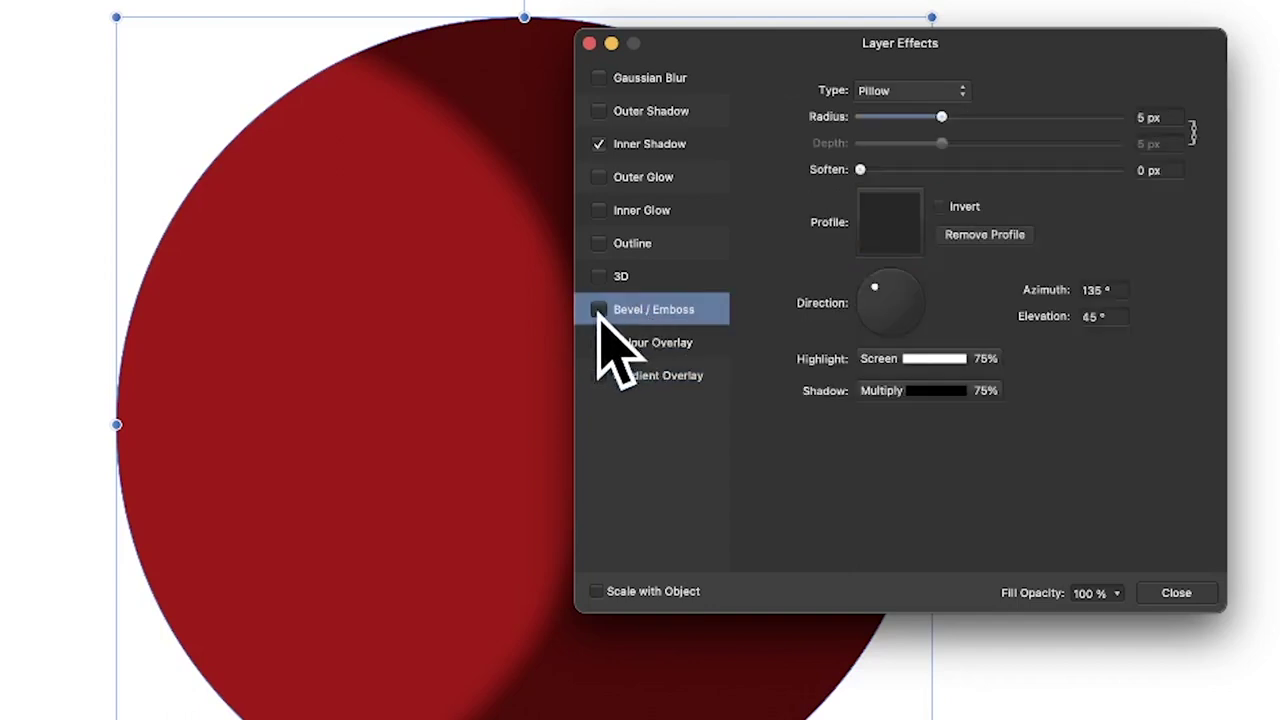
pyautogui.click(598, 310)
pyautogui.moveTo(963, 116); pyautogui.dragTo(1085, 116)
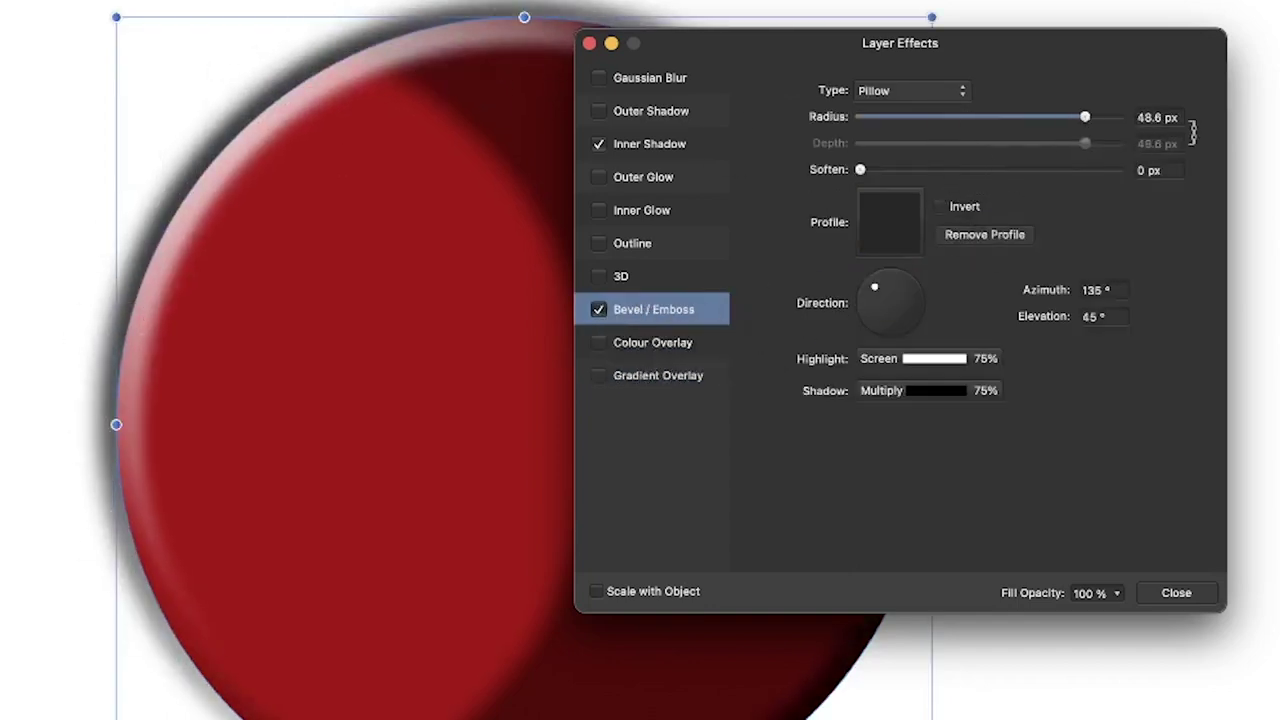
pyautogui.click(893, 92)
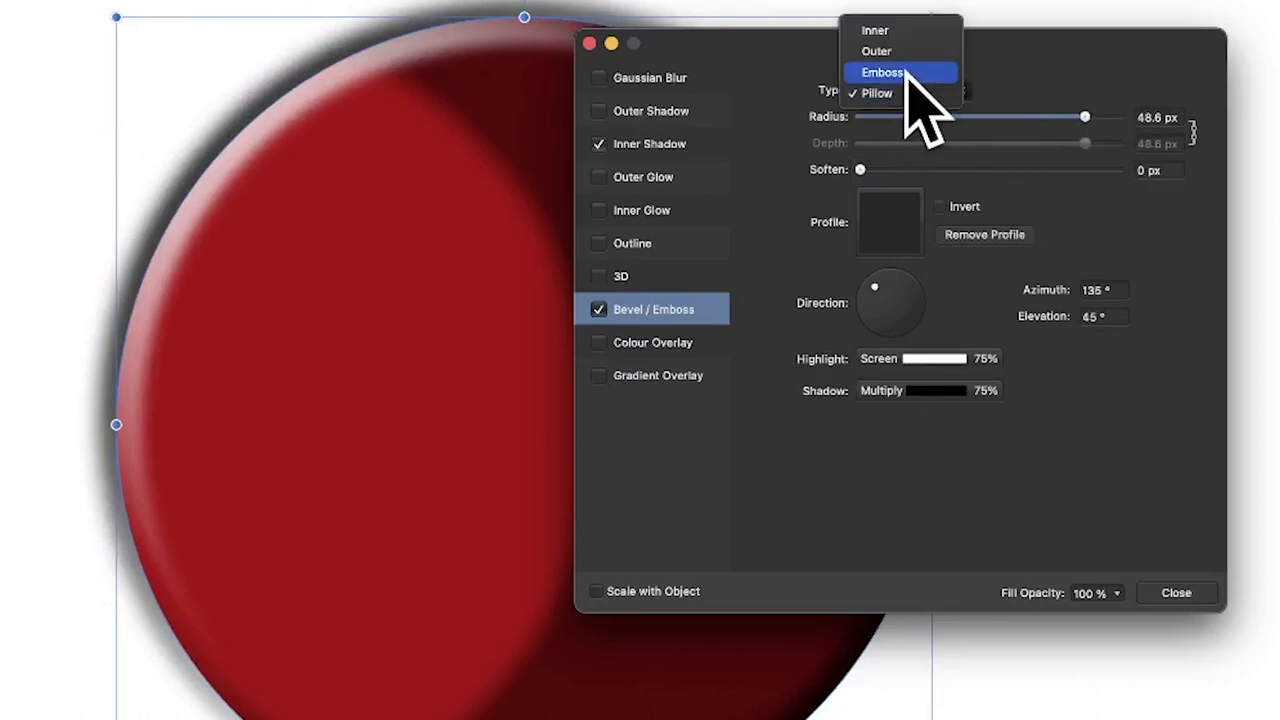
pyautogui.click(905, 72)
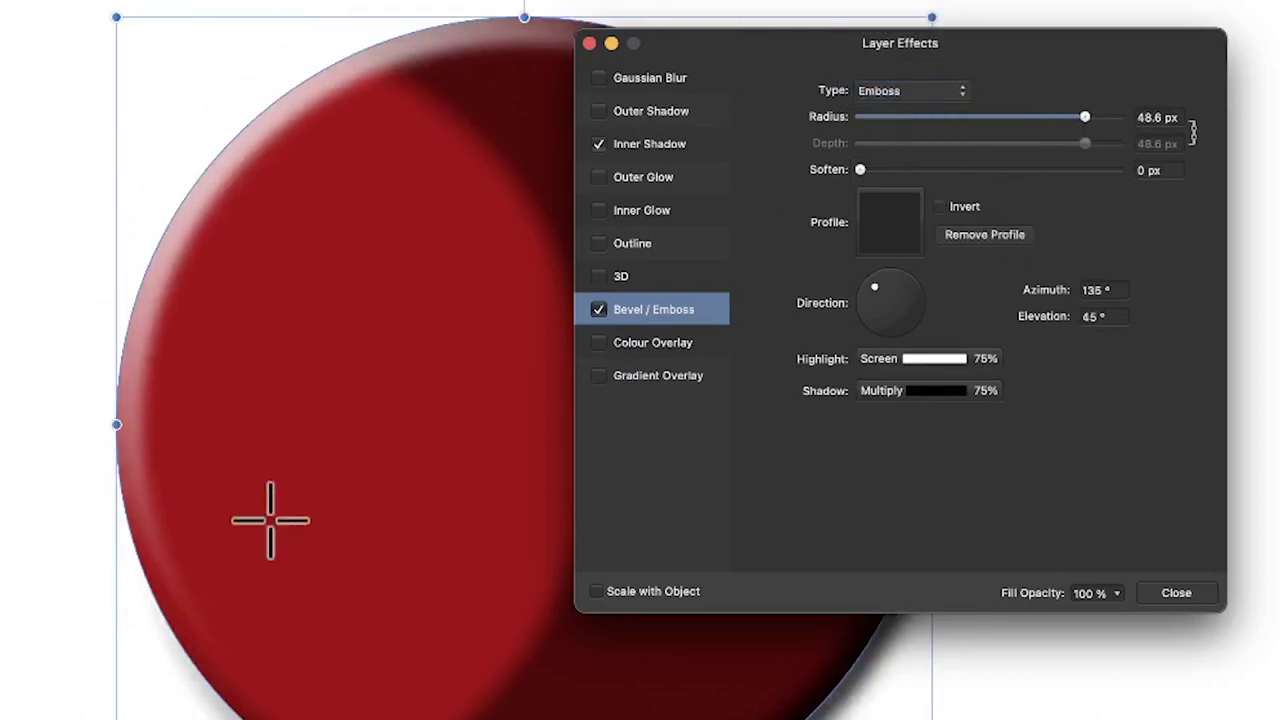
pyautogui.click(894, 92)
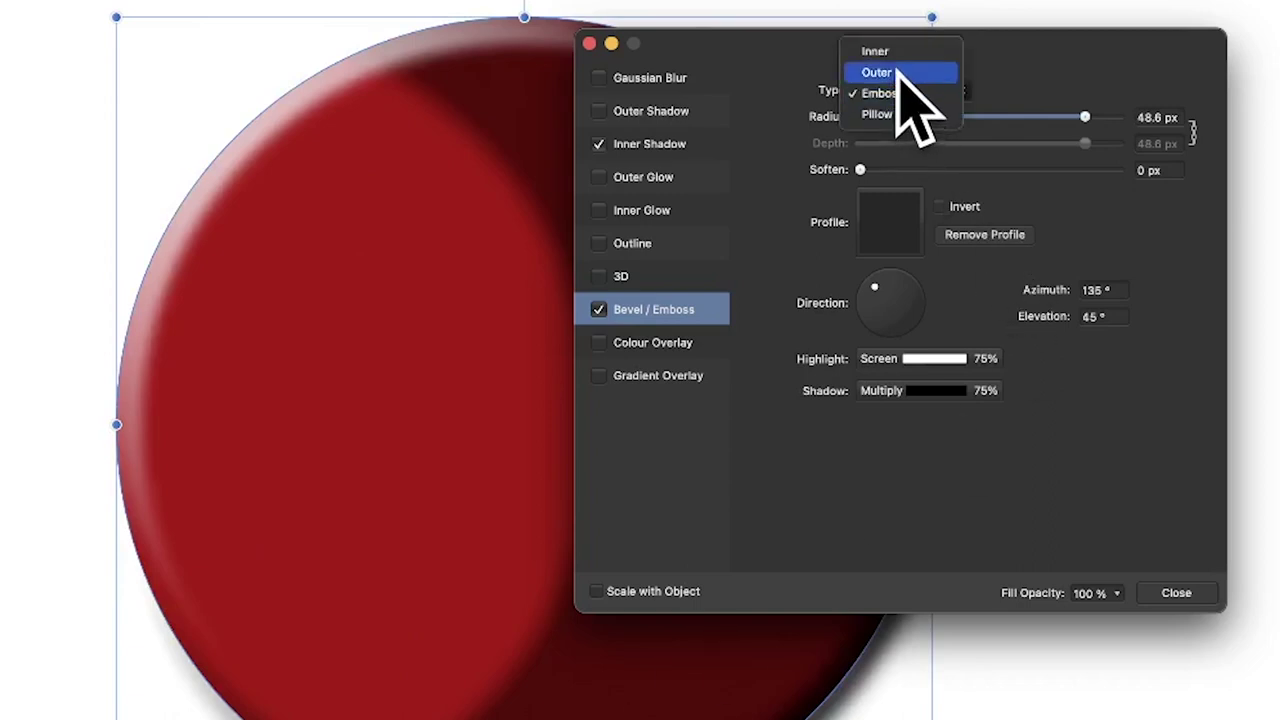
pyautogui.click(897, 71)
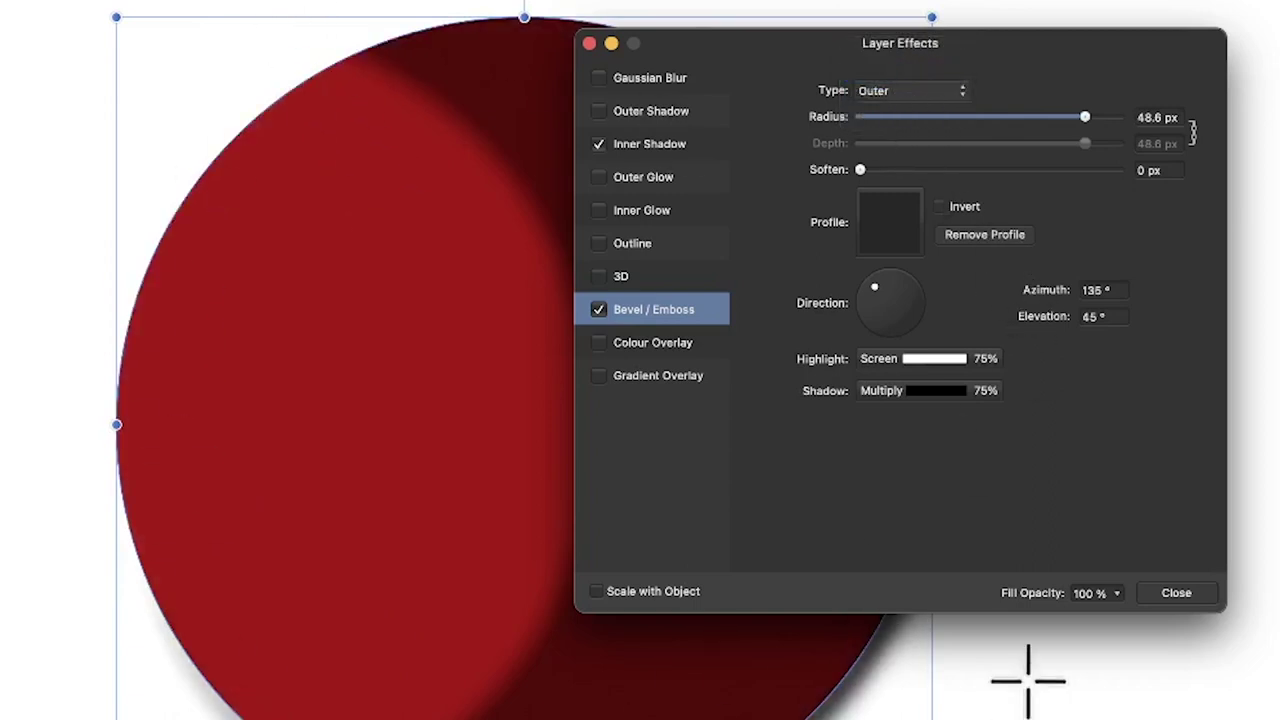
pyautogui.click(894, 92)
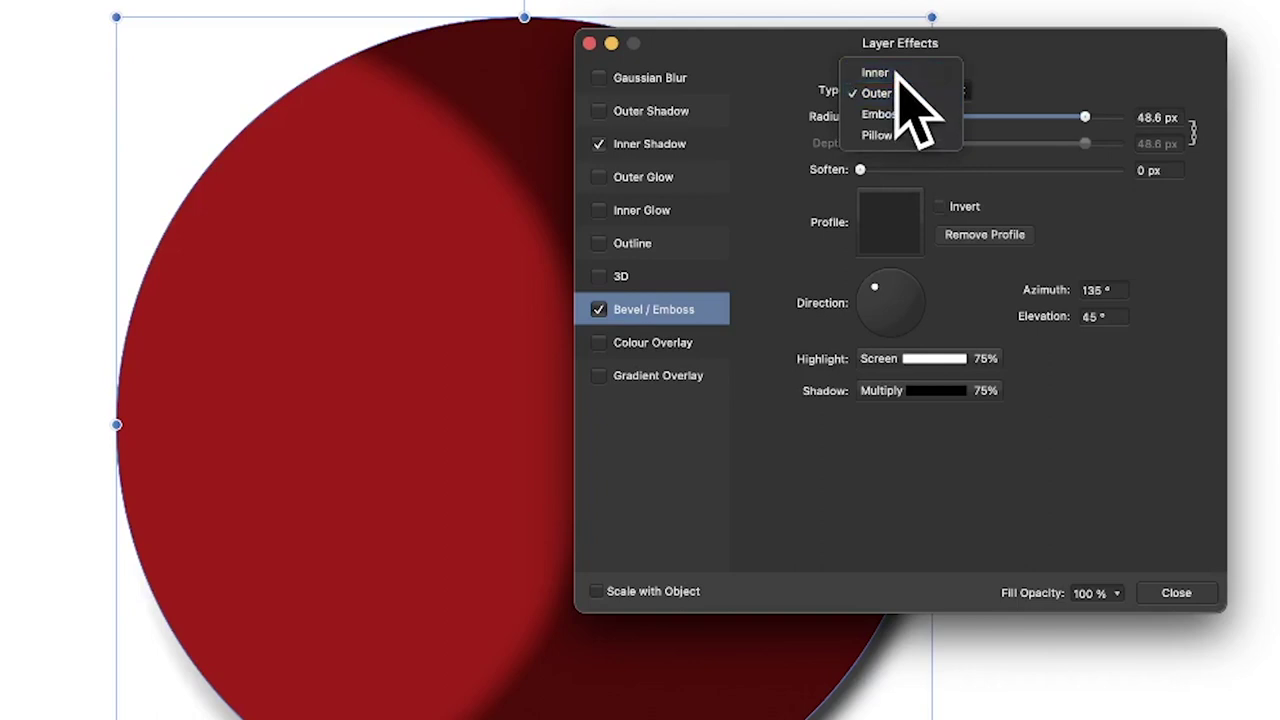
pyautogui.click(897, 70)
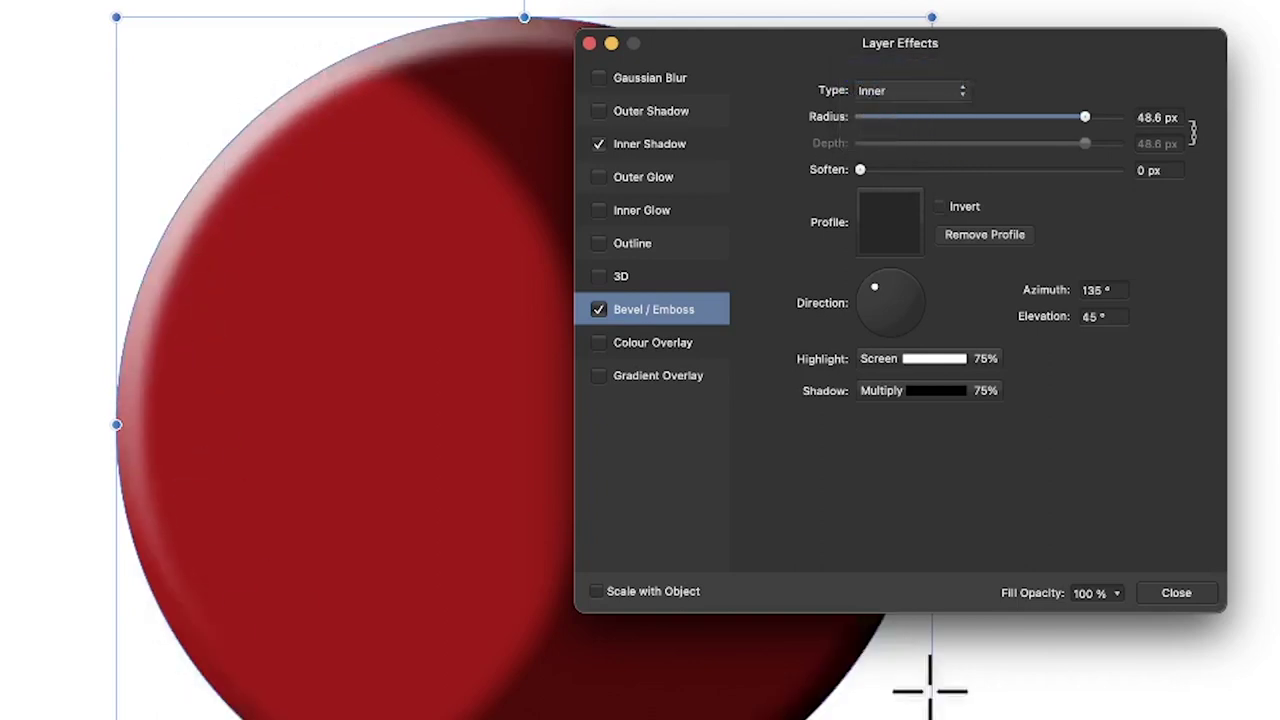
pyautogui.moveTo(860, 169); pyautogui.dragTo(898, 169)
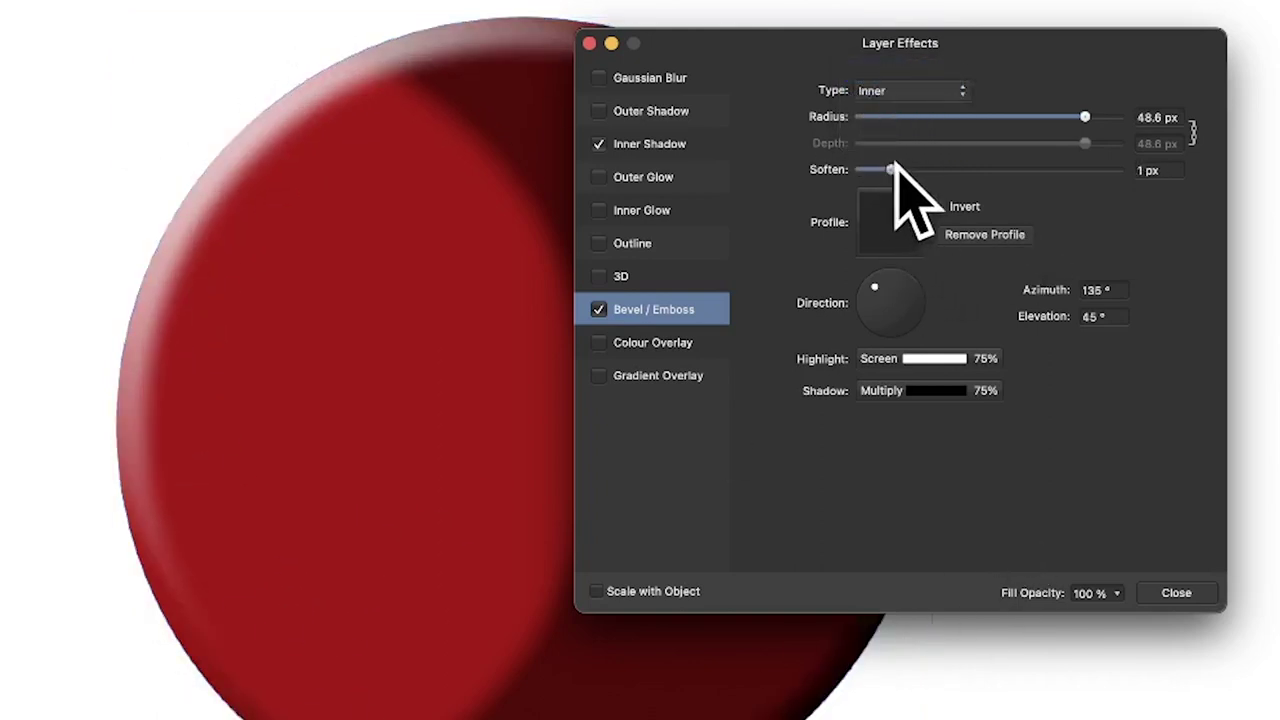
# Step: Shape the bevel profile into a custom curve with a convex bend and a dip
pyautogui.click(891, 221)
pyautogui.click(953, 585)
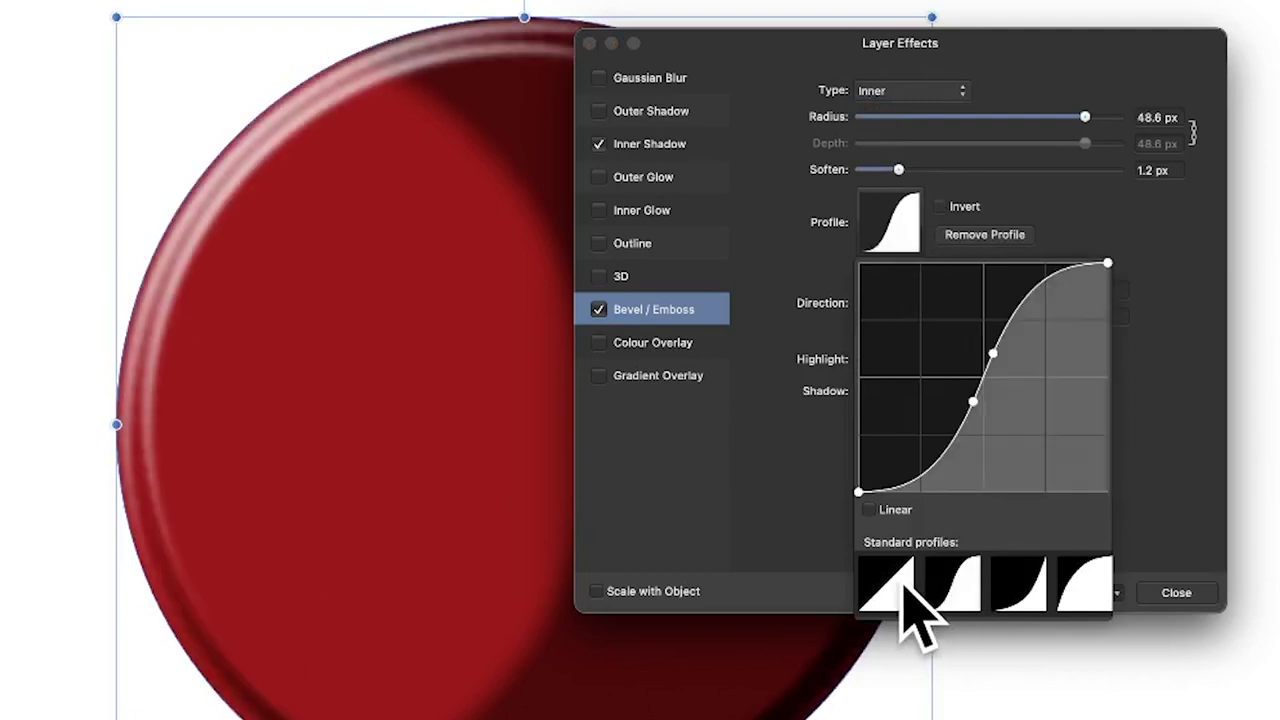
pyautogui.click(886, 585)
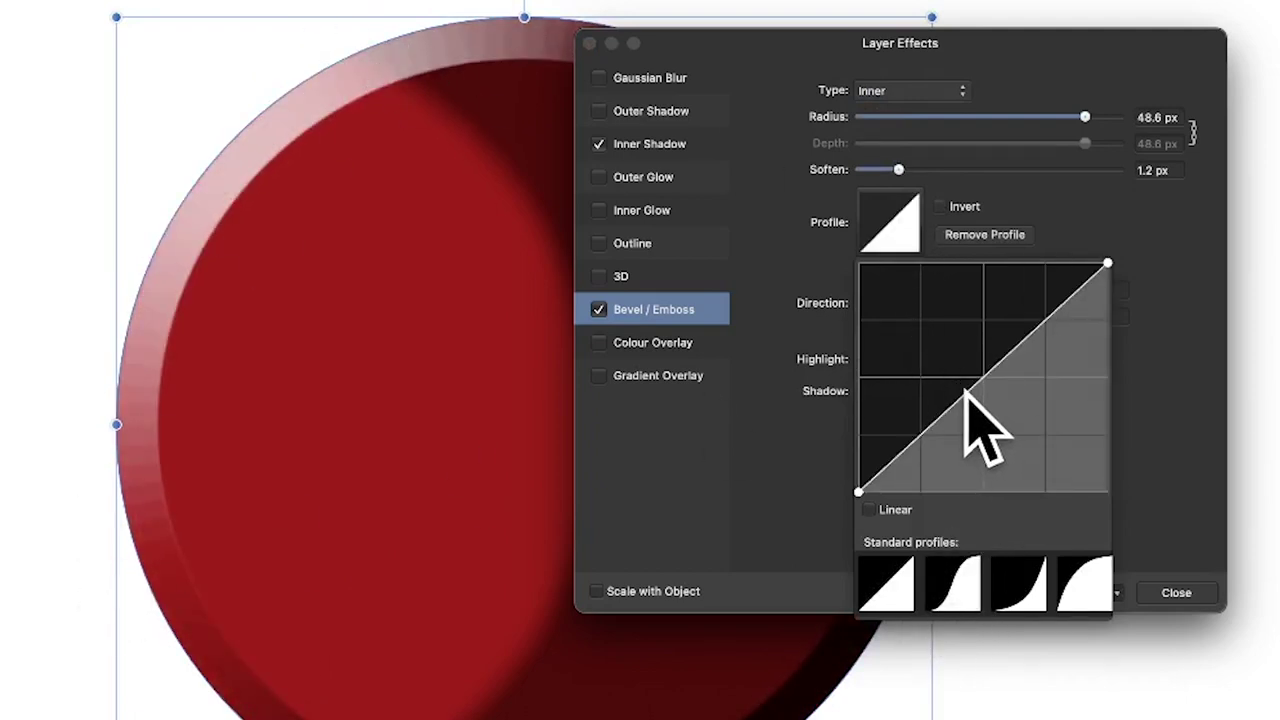
pyautogui.moveTo(988, 380); pyautogui.dragTo(940, 339)
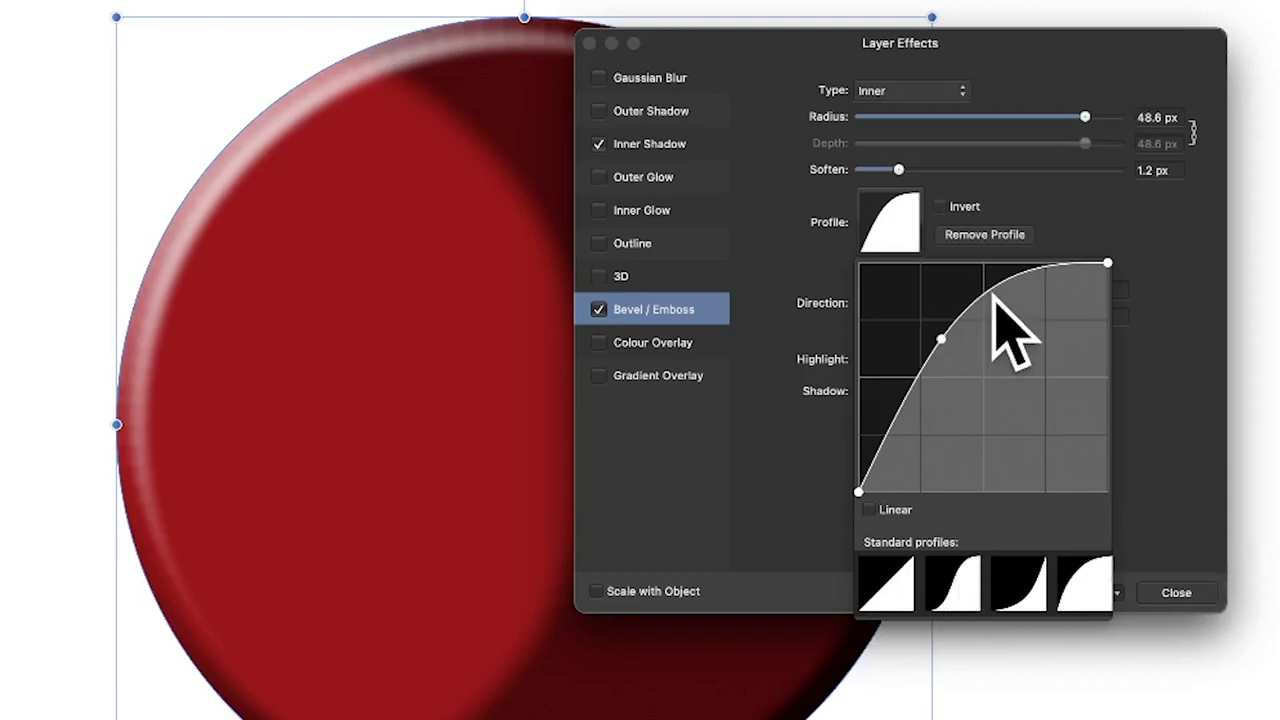
pyautogui.moveTo(988, 288); pyautogui.dragTo(1003, 404)
pyautogui.moveTo(1048, 352); pyautogui.dragTo(1038, 322)
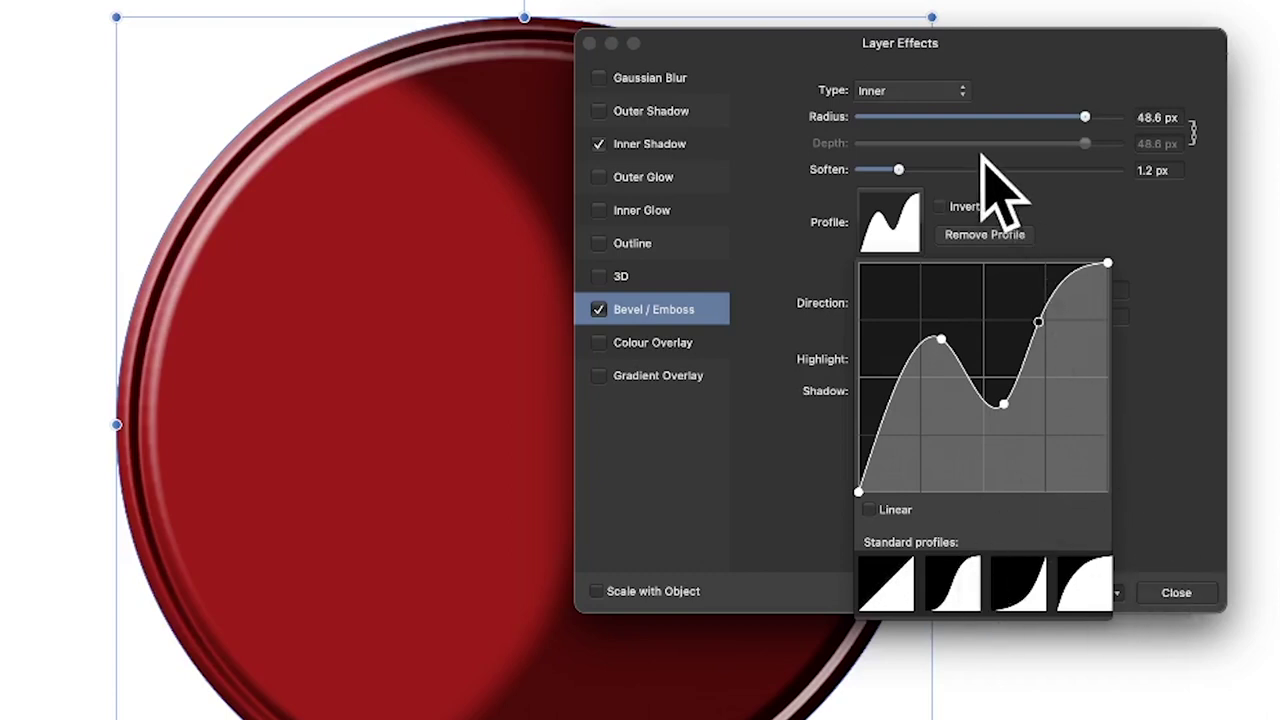
pyautogui.click(940, 204)
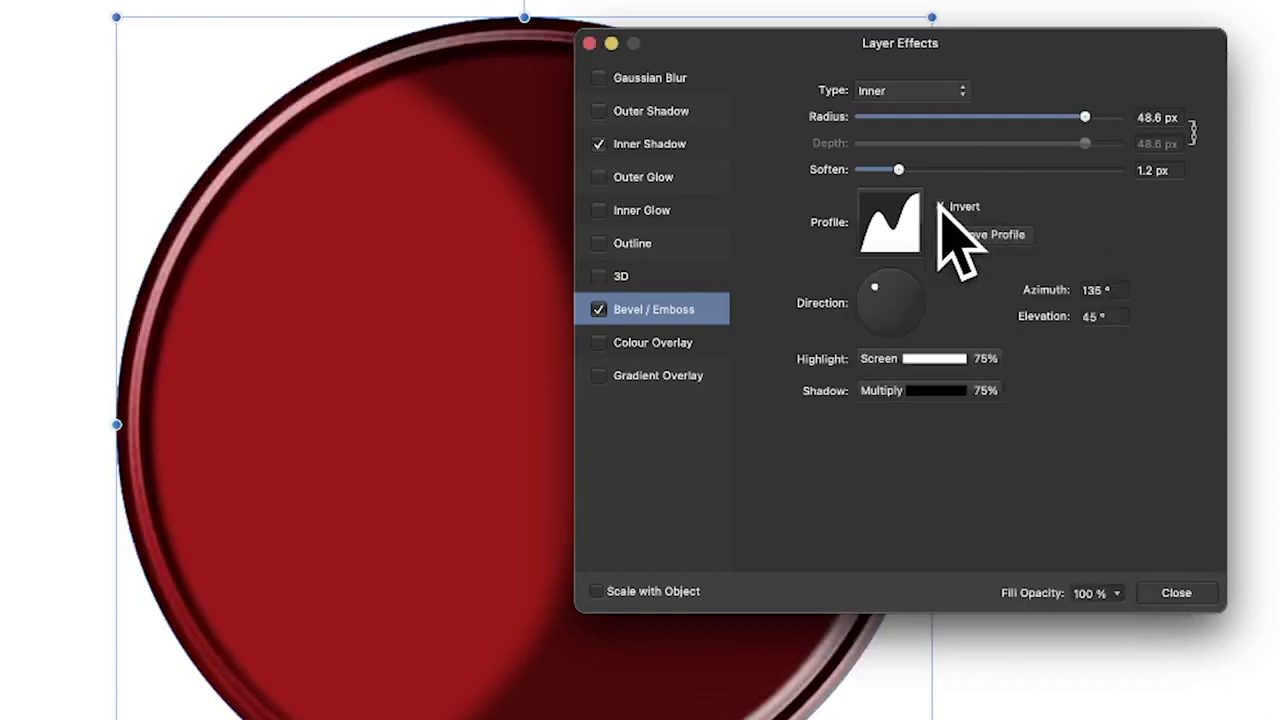
# Step: Invert the profile, set the bevel to Outer, then switch the bevel off
pyautogui.click(940, 205)
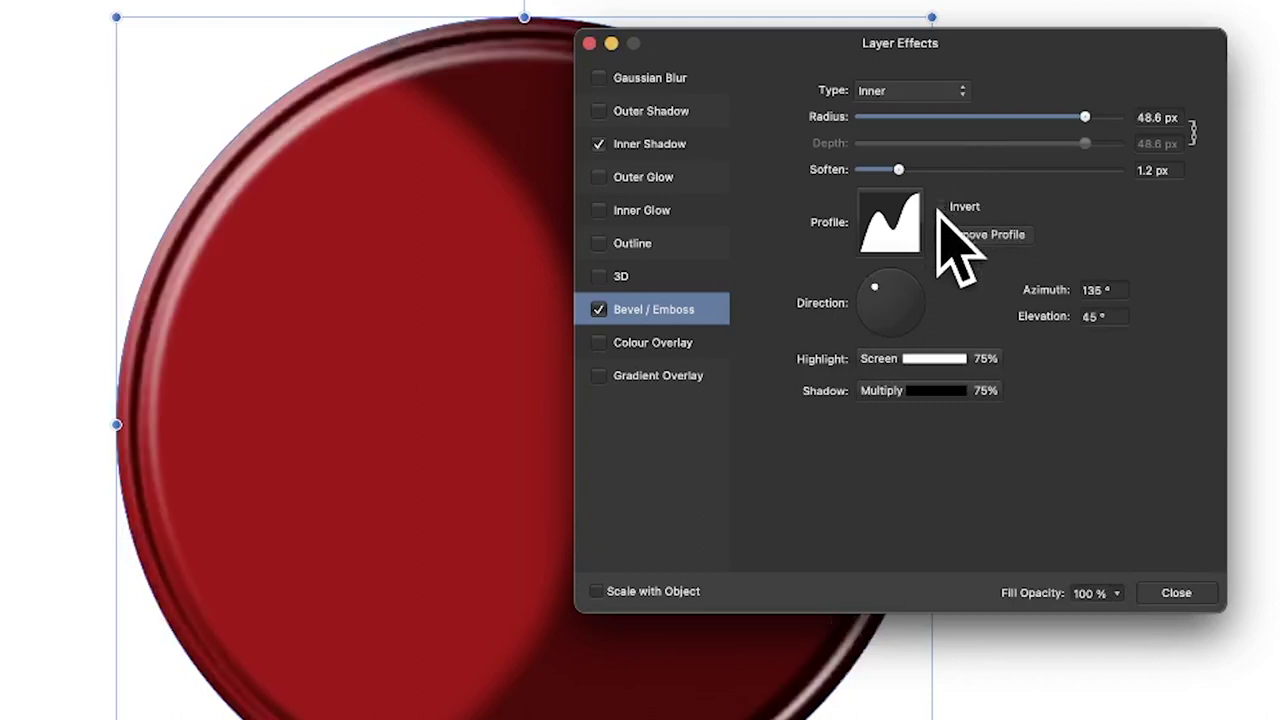
pyautogui.click(900, 91)
pyautogui.click(885, 113)
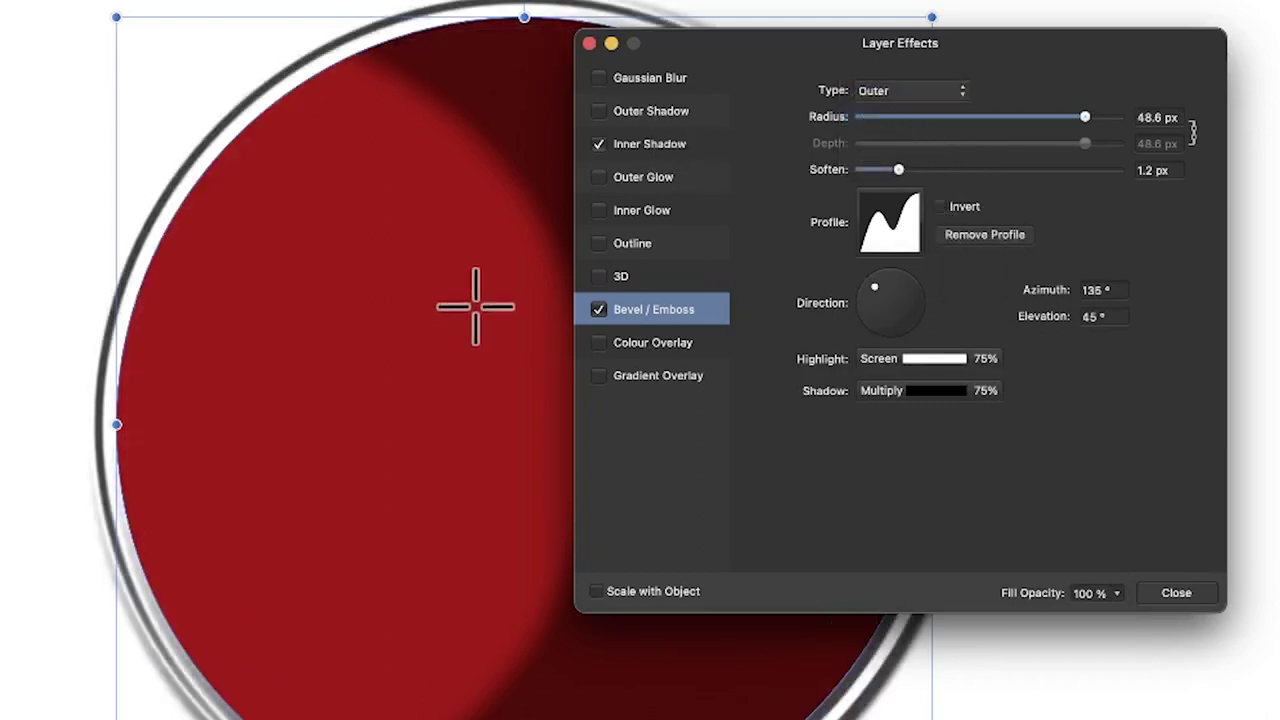
pyautogui.click(598, 310)
pyautogui.click(614, 277)
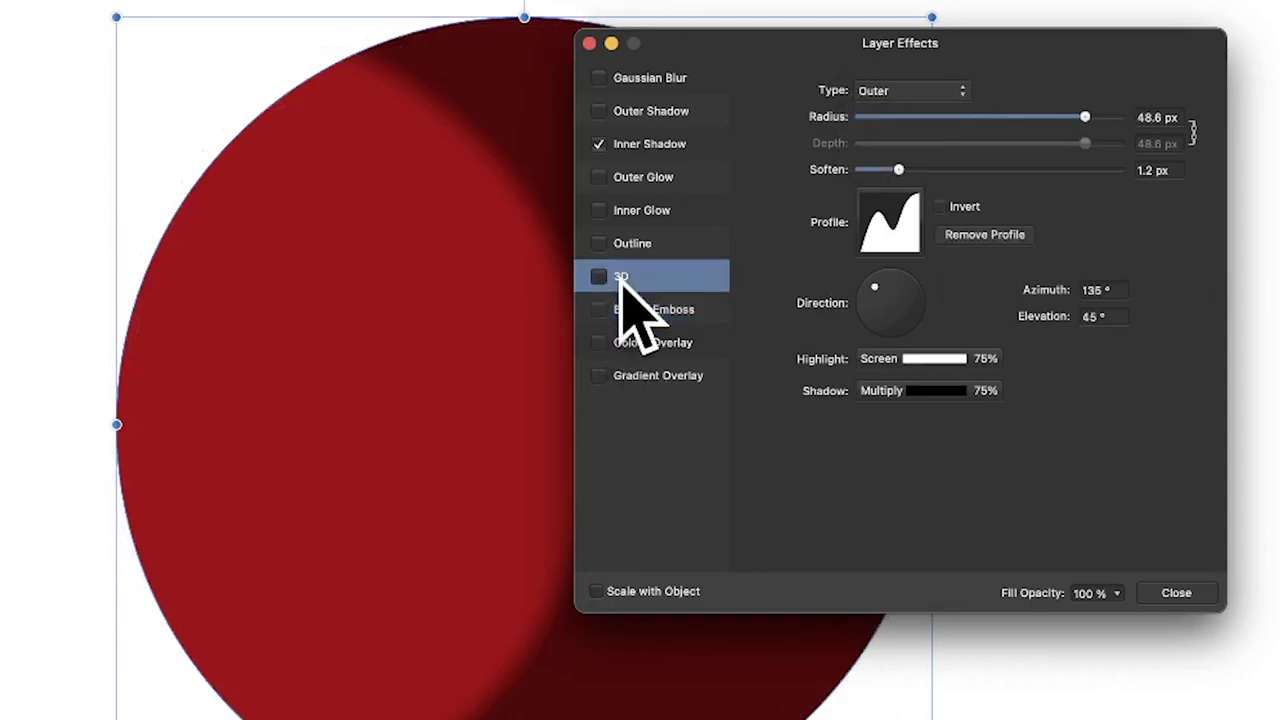
# Step: Enable the 3D effect with a 600 px radius and about 1.8 px soften
pyautogui.click(598, 276)
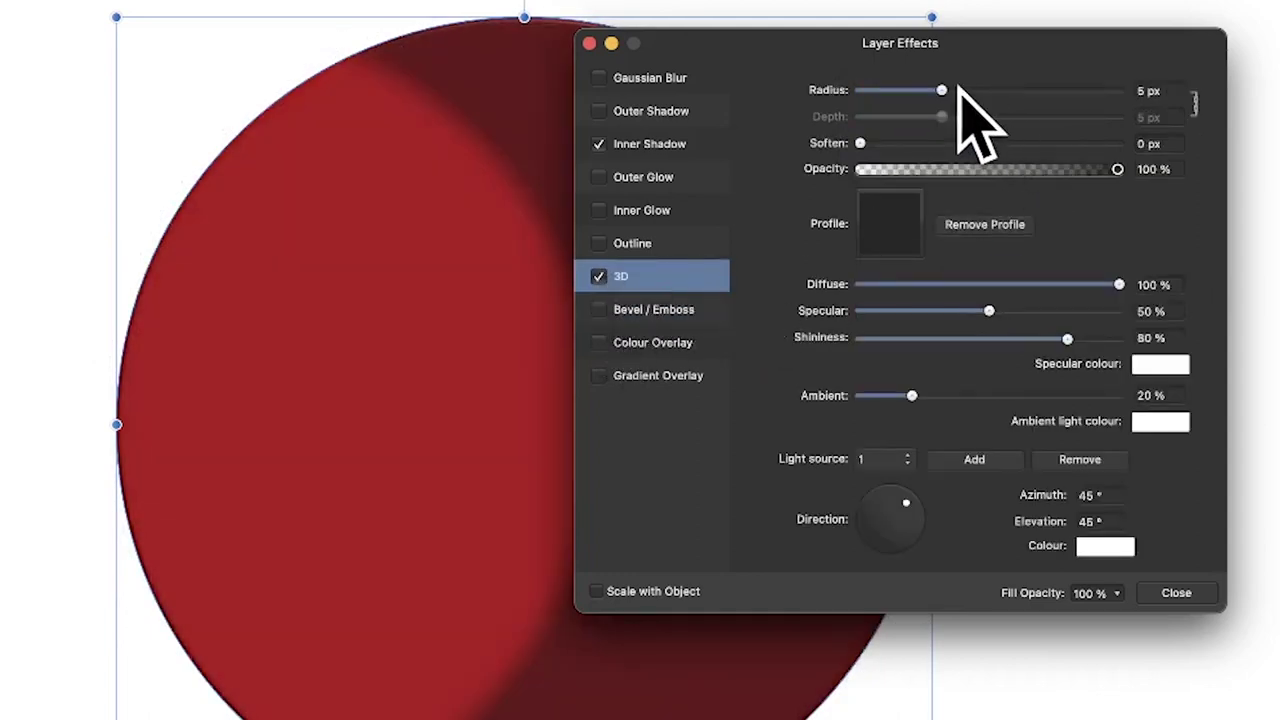
pyautogui.moveTo(958, 88); pyautogui.dragTo(988, 90)
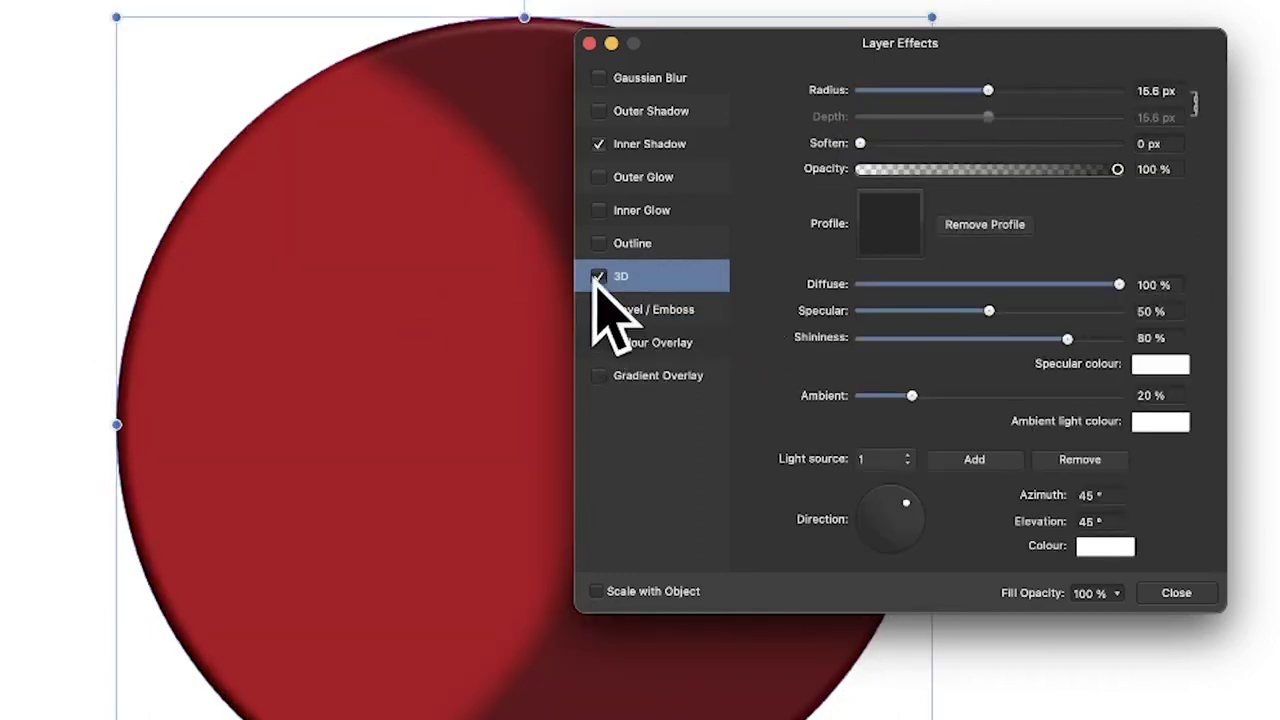
pyautogui.moveTo(990, 90); pyautogui.dragTo(1090, 90)
pyautogui.click(1168, 90)
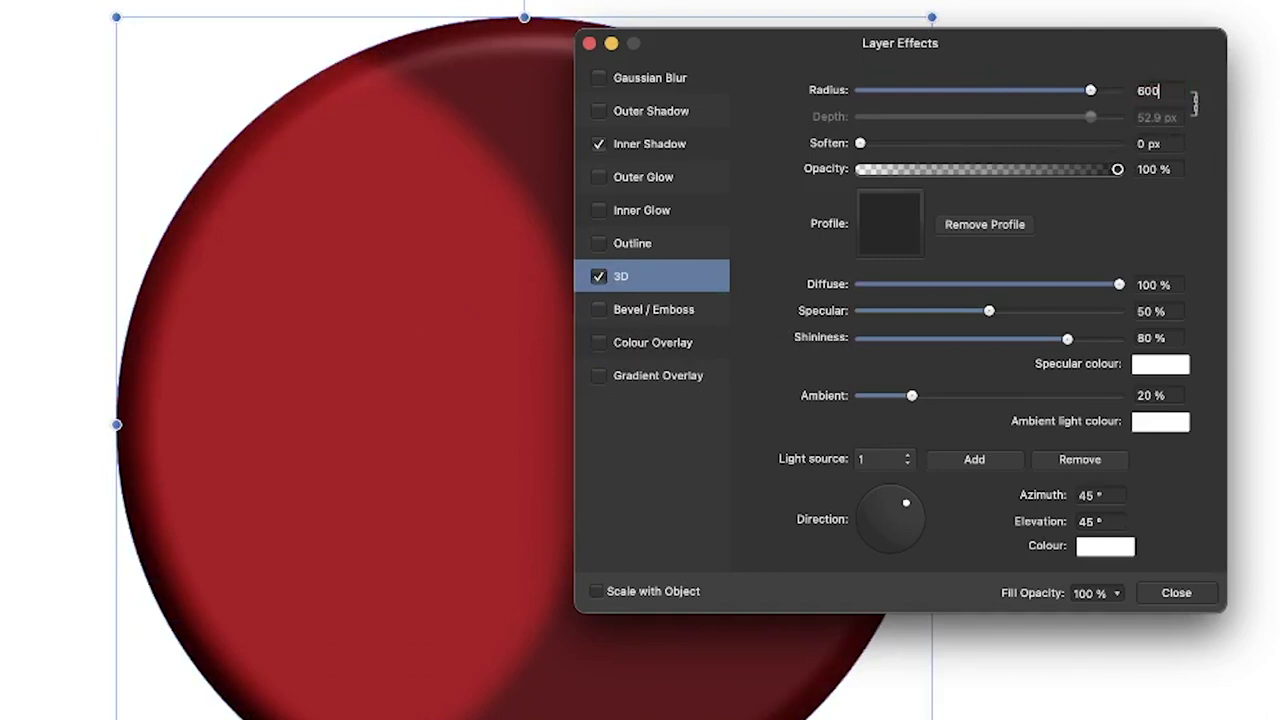
pyautogui.press('Return')
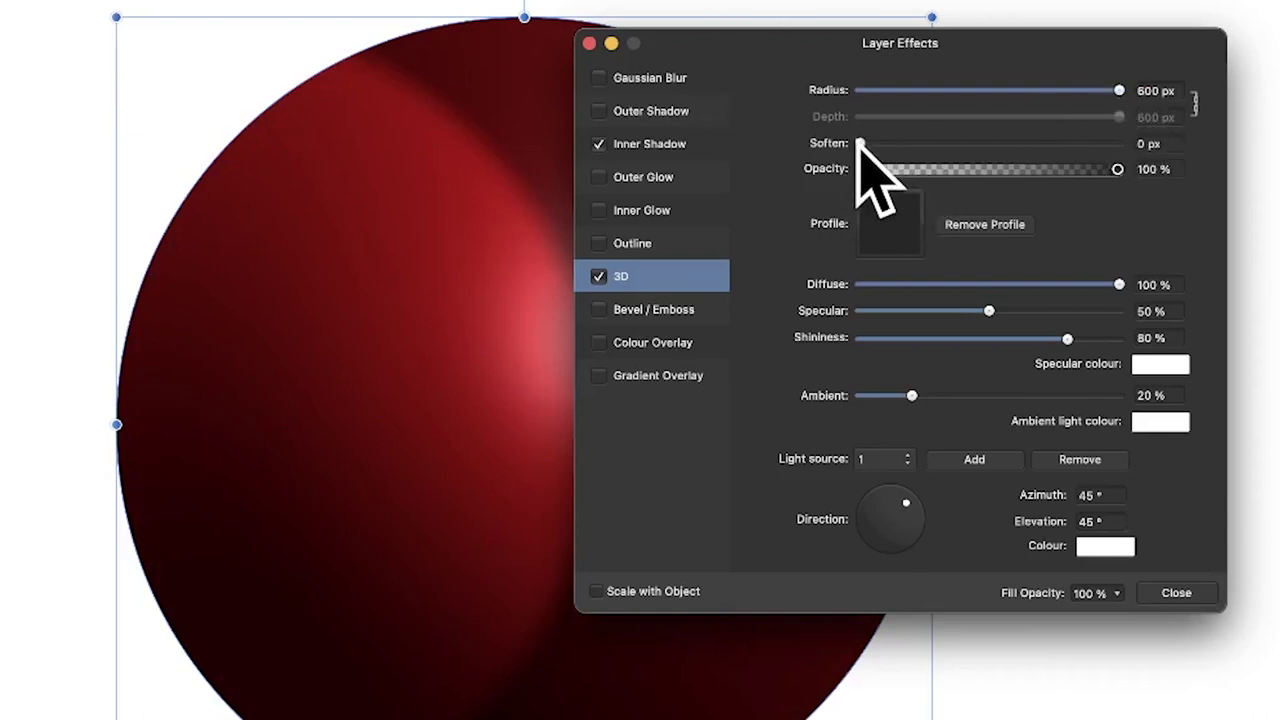
pyautogui.moveTo(861, 144)
pyautogui.mouseDown()
pyautogui.moveTo(927, 140)
pyautogui.moveTo(916, 143)
pyautogui.mouseUp()
# Step: Try the standard 3D profiles, then drag the curve into a wave with a peak and dip
pyautogui.click(893, 232)
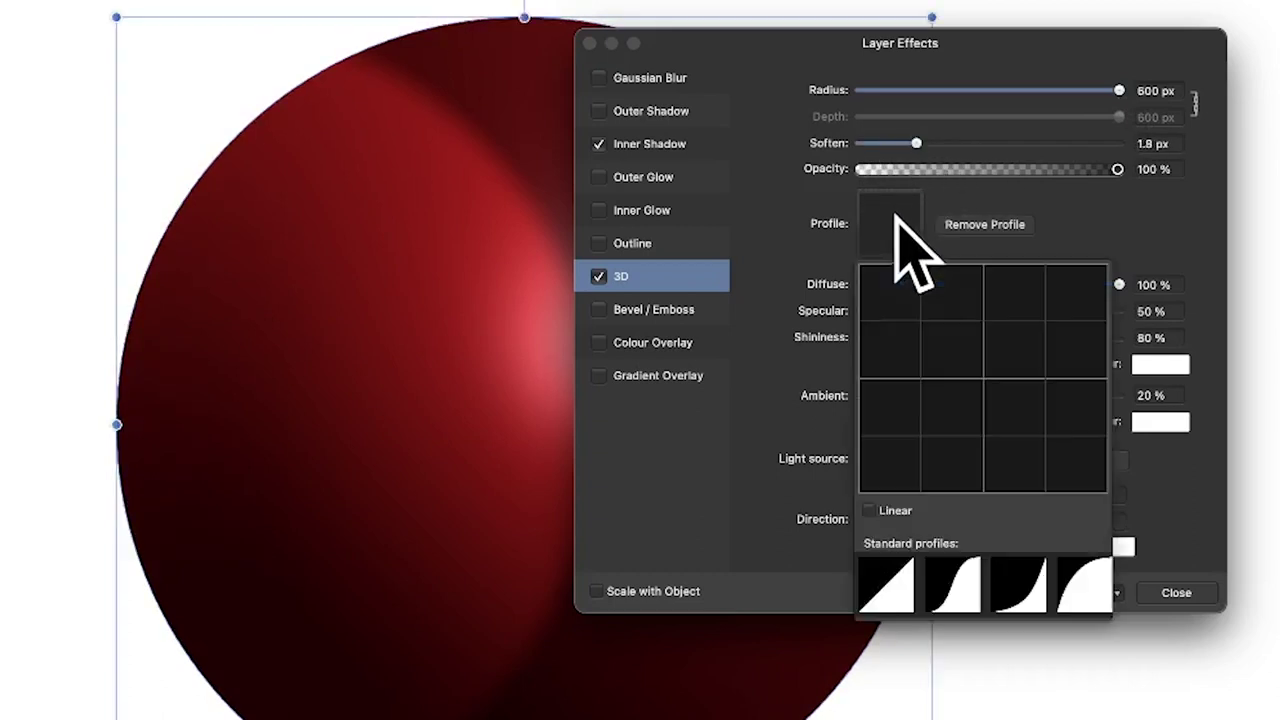
pyautogui.click(912, 588)
pyautogui.click(945, 588)
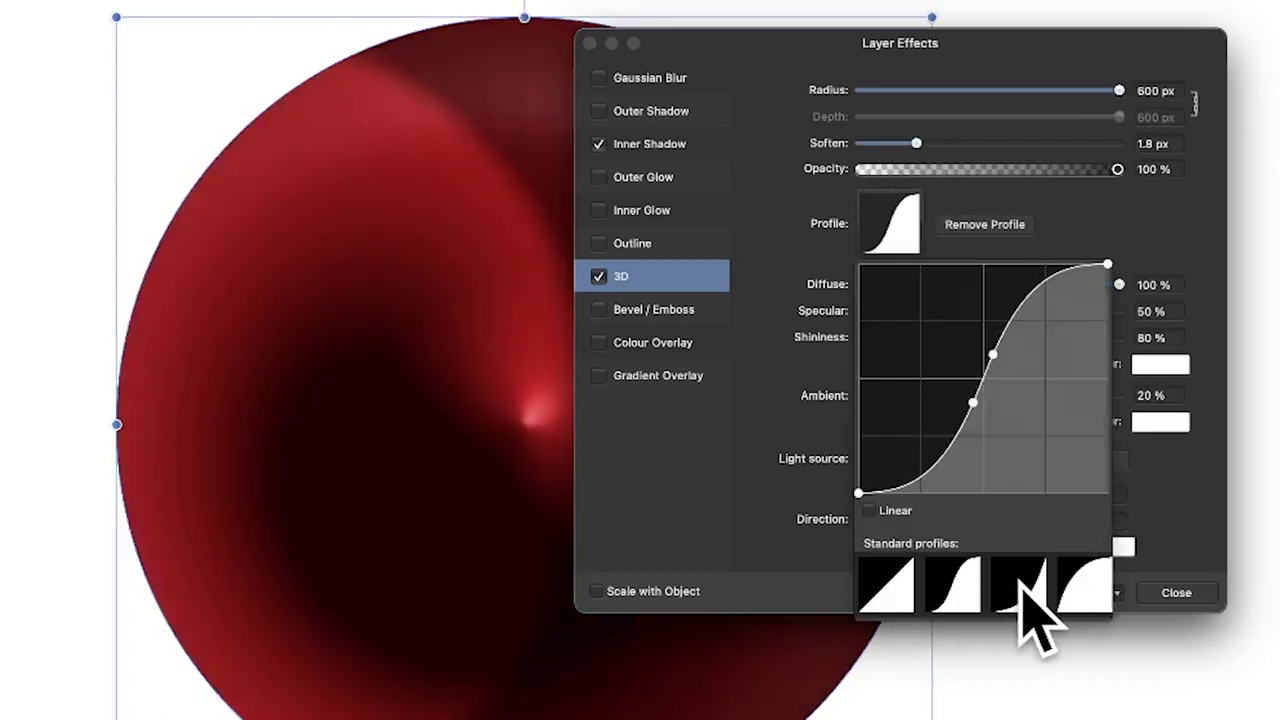
pyautogui.click(1022, 590)
pyautogui.click(1052, 592)
pyautogui.click(1060, 595)
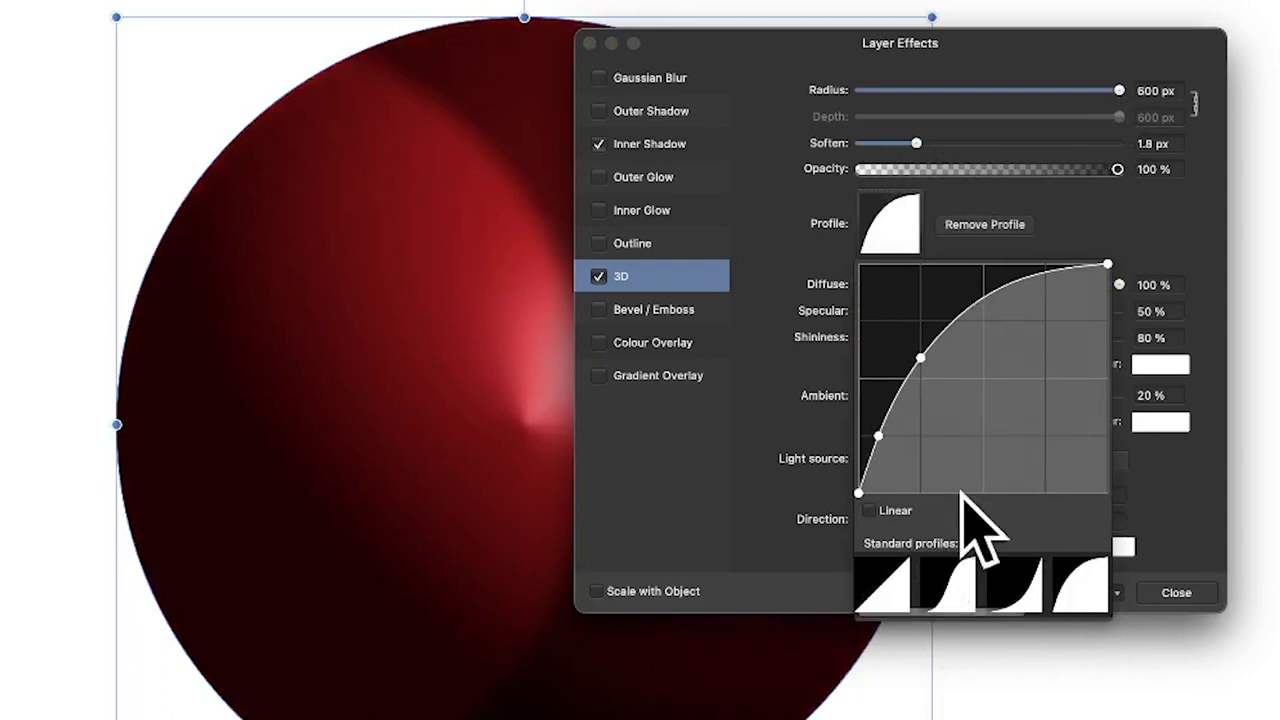
pyautogui.click(903, 598)
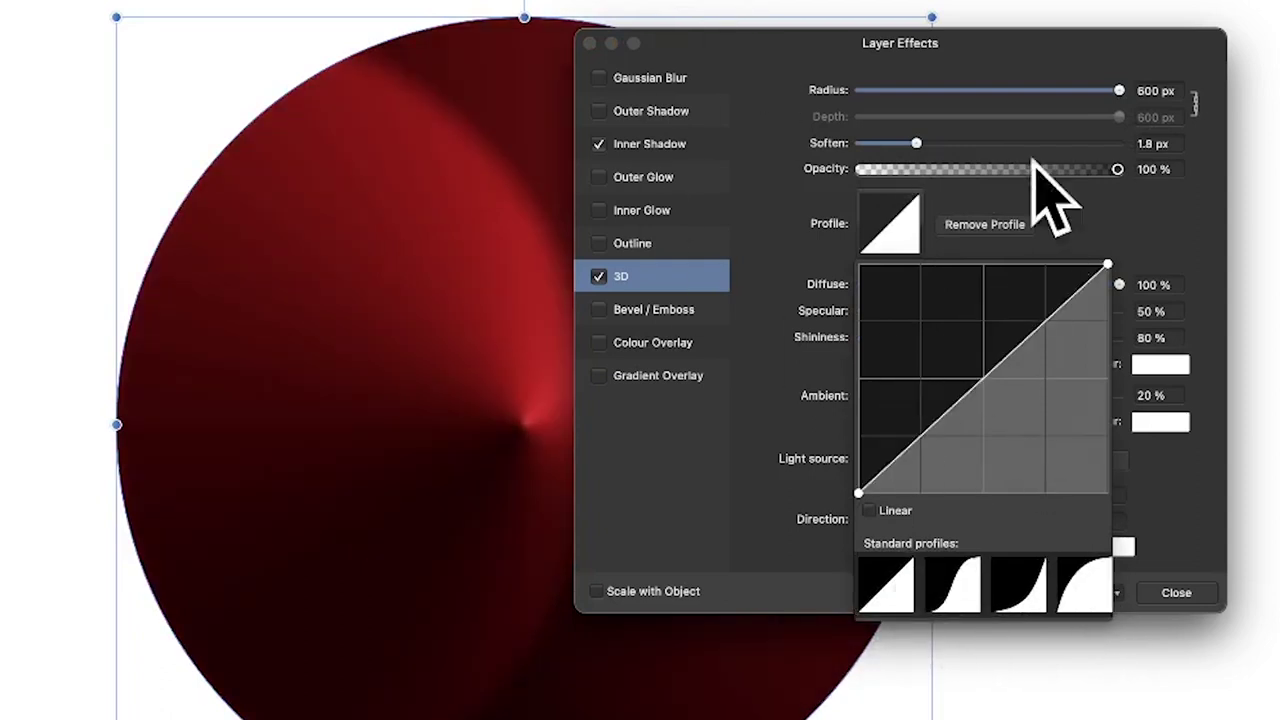
pyautogui.moveTo(966, 385); pyautogui.dragTo(945, 331)
pyautogui.moveTo(1025, 274)
pyautogui.mouseDown()
pyautogui.moveTo(1051, 371)
pyautogui.moveTo(991, 380)
pyautogui.moveTo(985, 402)
pyautogui.moveTo(980, 389)
pyautogui.mouseUp()
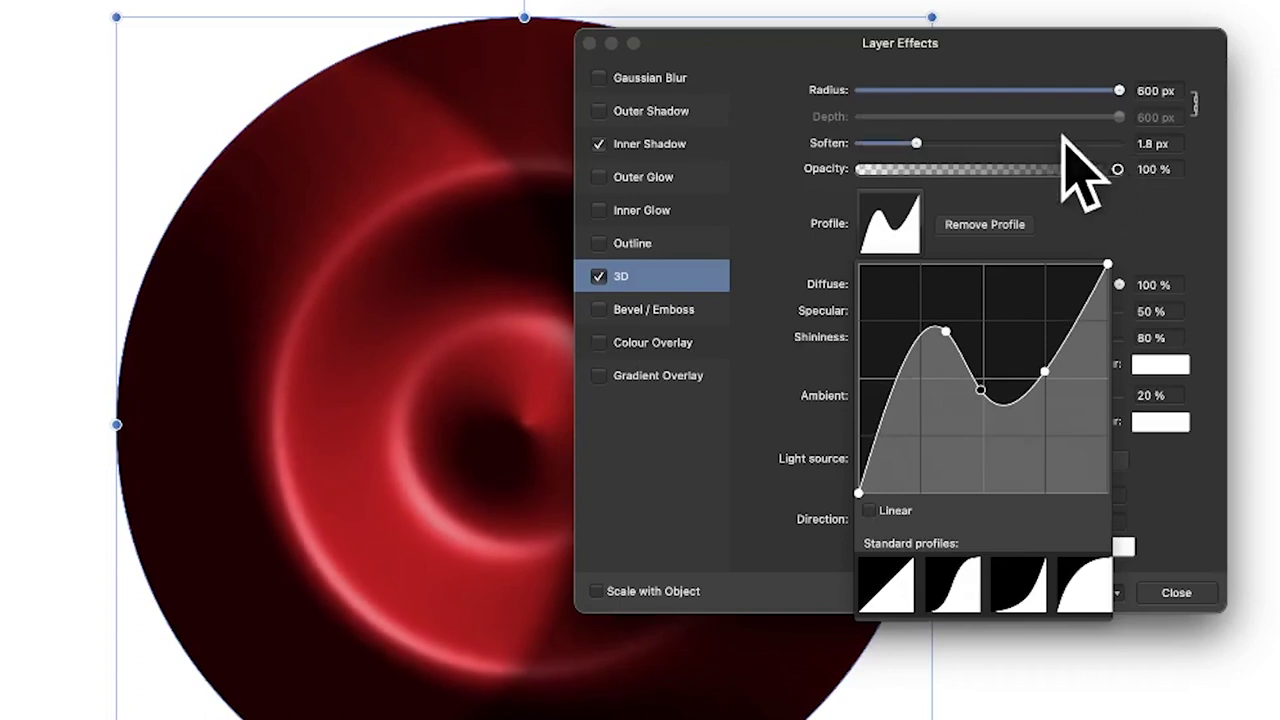
# Step: Raise the 3D softening to about 2 px and swing the first light's direction
pyautogui.click(912, 140)
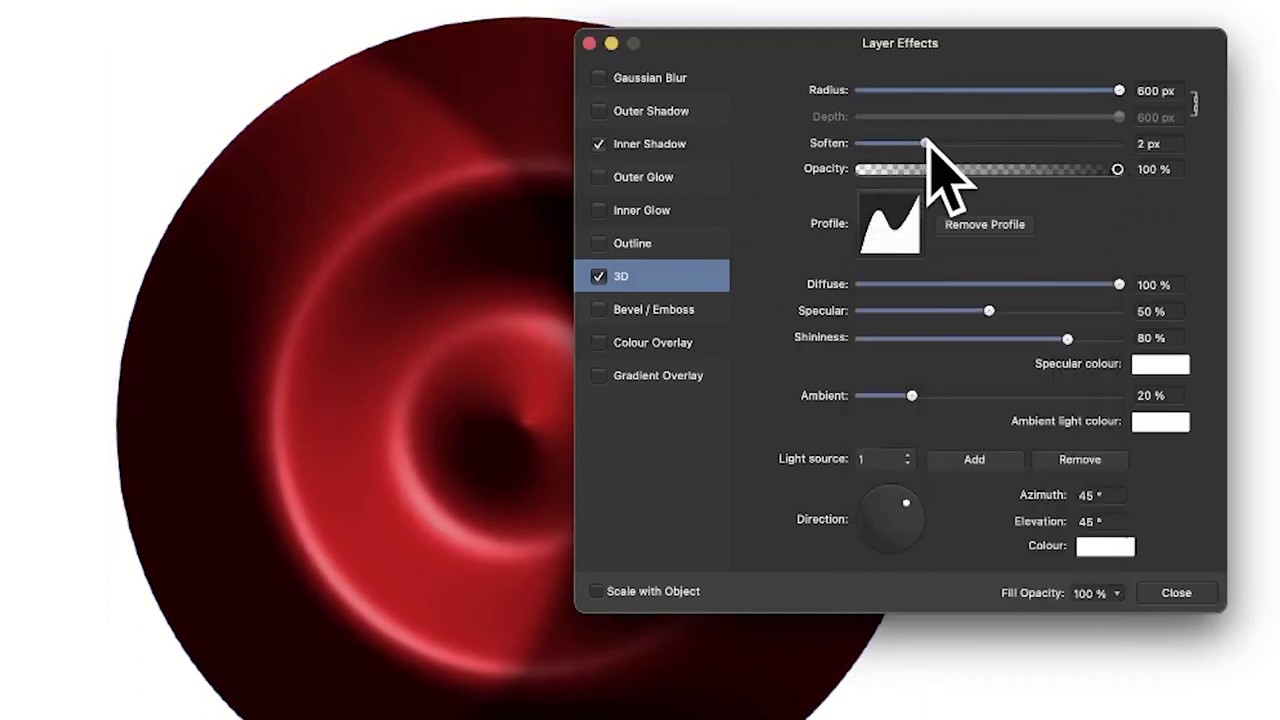
pyautogui.moveTo(915, 143); pyautogui.dragTo(930, 143)
pyautogui.click(912, 520)
pyautogui.moveTo(912, 520)
pyautogui.mouseDown()
pyautogui.moveTo(889, 530)
pyautogui.moveTo(926, 510)
pyautogui.moveTo(900, 507)
pyautogui.moveTo(894, 528)
pyautogui.mouseUp()
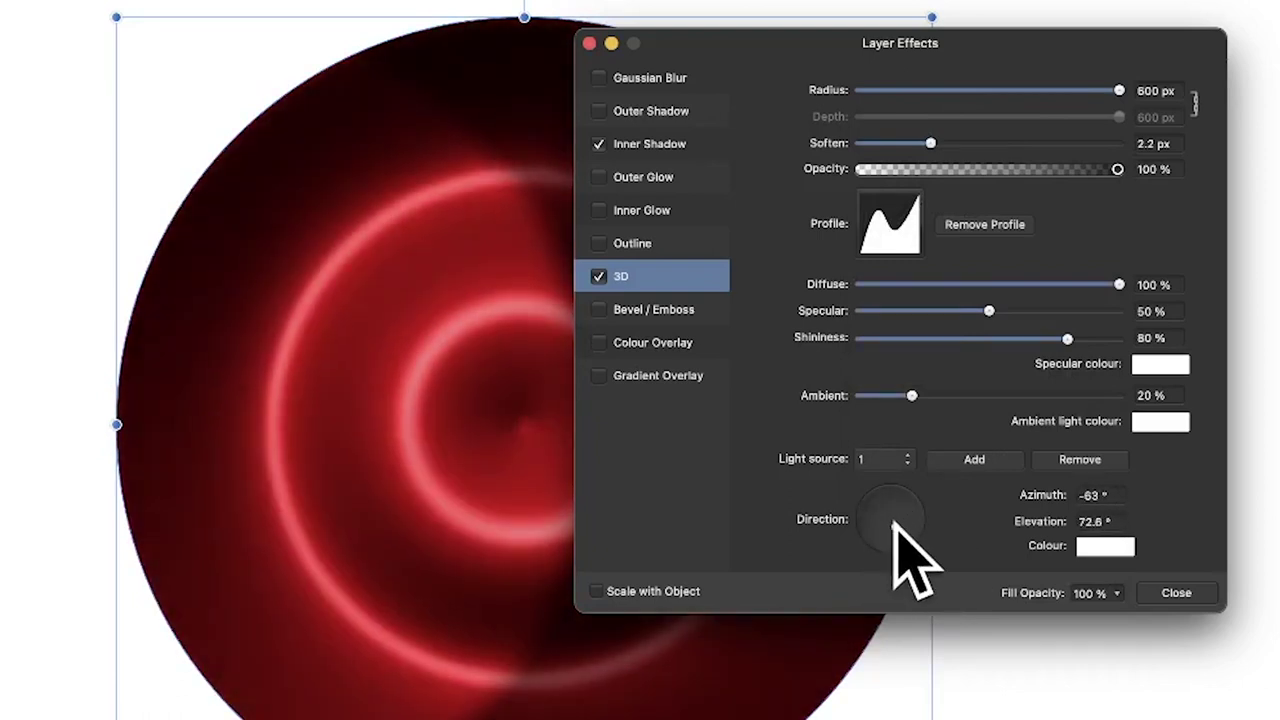
# Step: Add a yellow-green second light low from the right, with ambient 22% and specular 78%
pyautogui.click(975, 460)
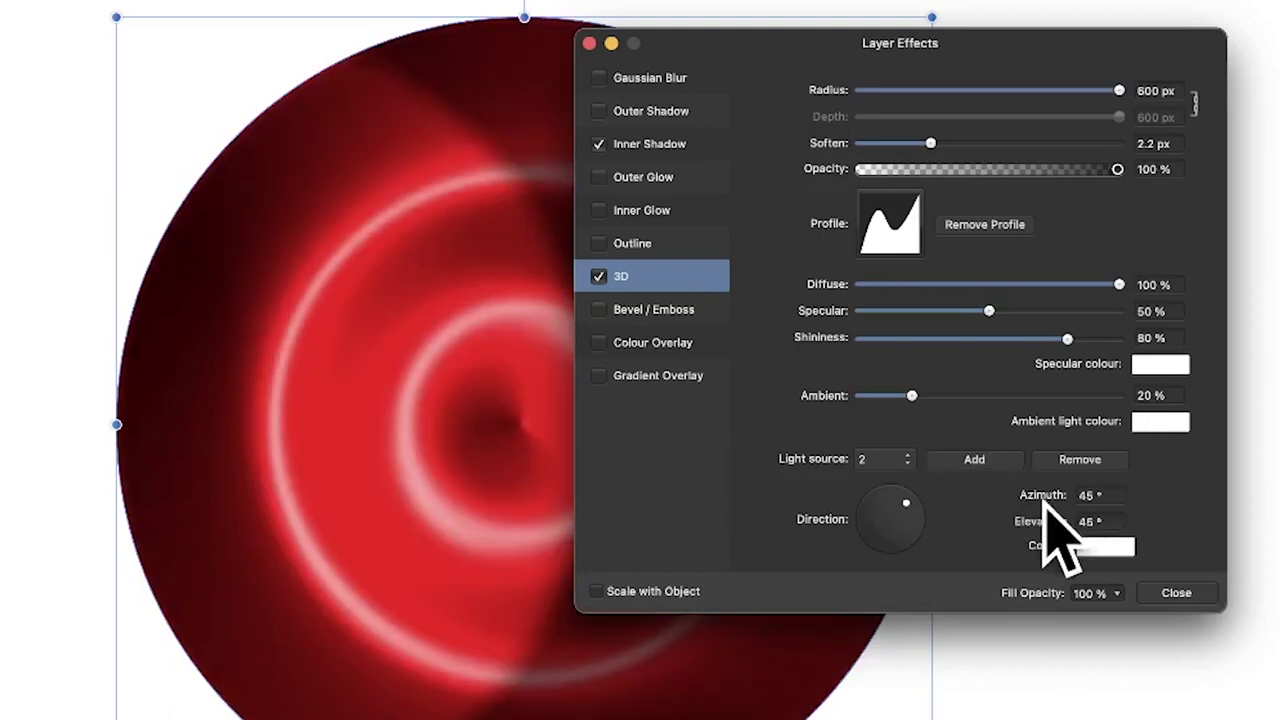
pyautogui.moveTo(906, 503)
pyautogui.mouseDown()
pyautogui.moveTo(857, 534)
pyautogui.moveTo(891, 529)
pyautogui.moveTo(874, 513)
pyautogui.mouseUp()
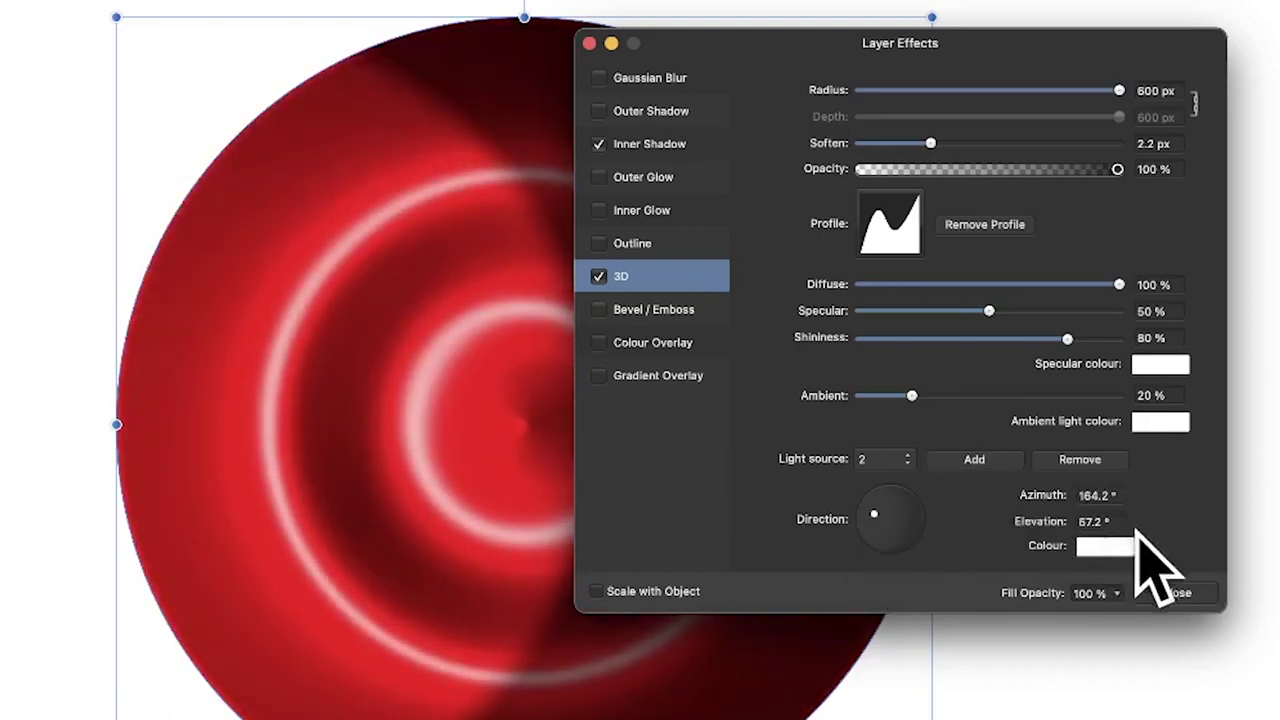
pyautogui.click(1105, 546)
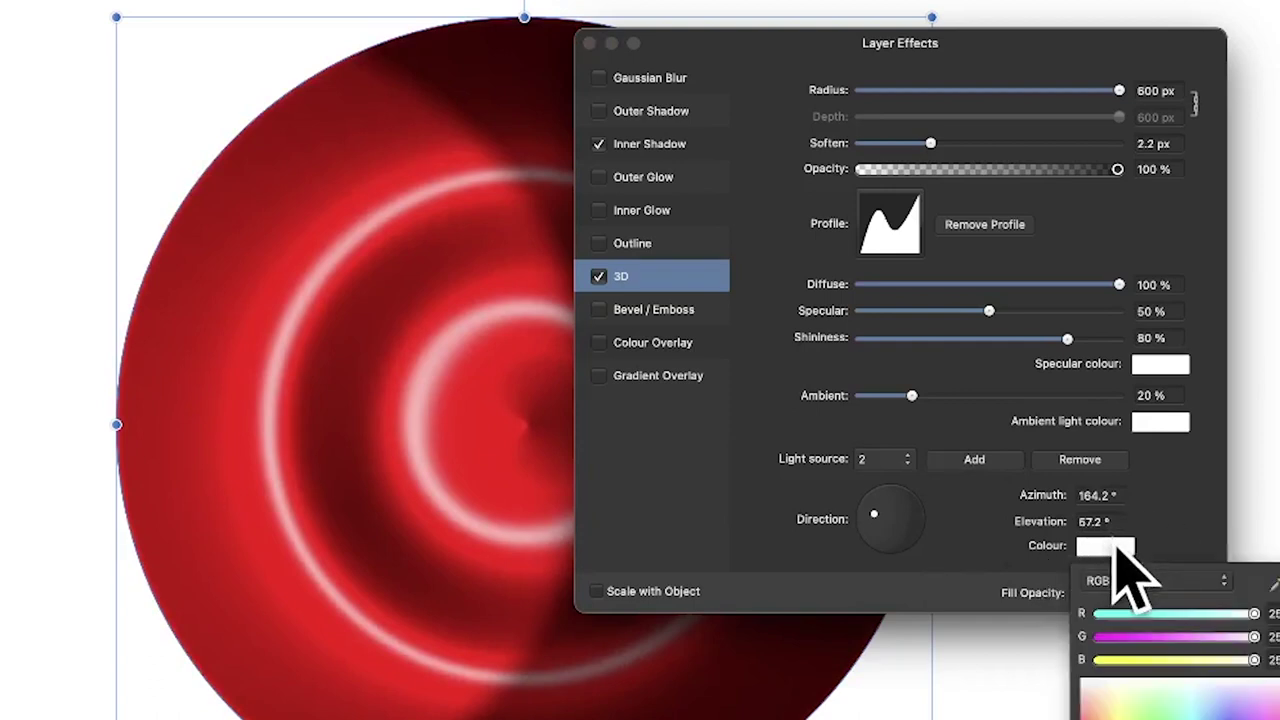
pyautogui.moveTo(1140, 710)
pyautogui.mouseDown()
pyautogui.moveTo(1220, 712)
pyautogui.moveTo(1160, 712)
pyautogui.mouseUp()
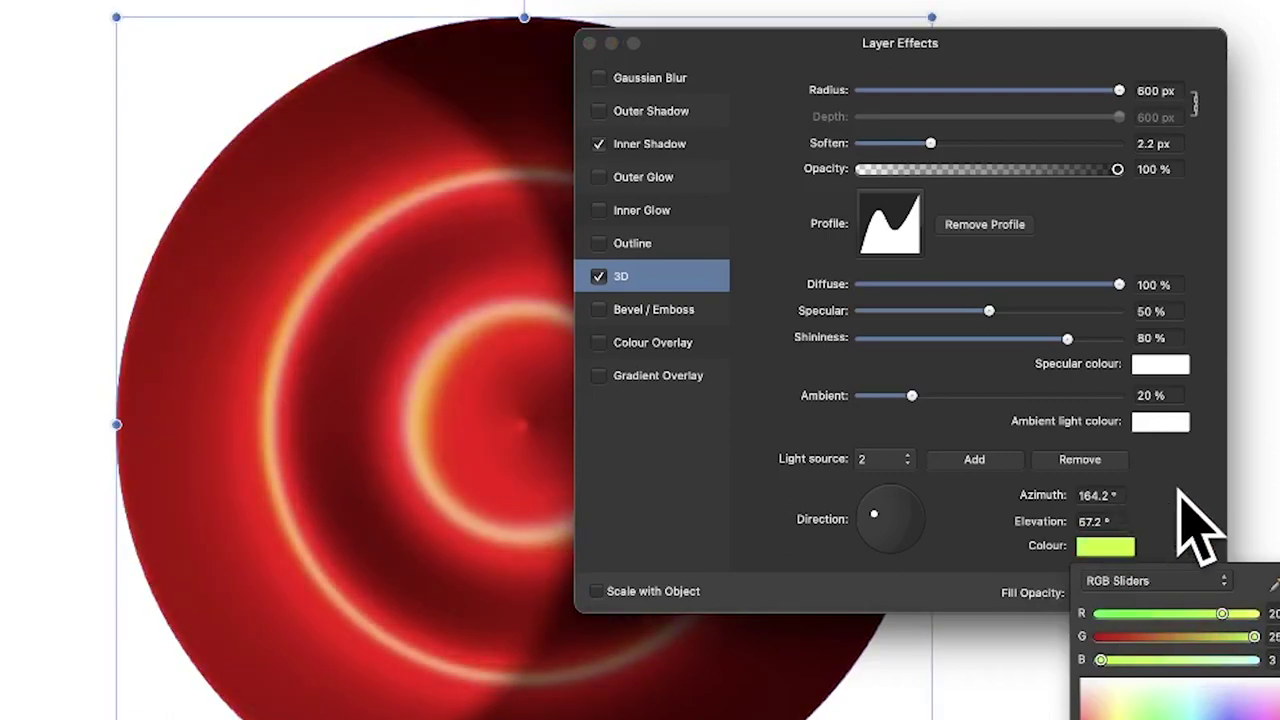
pyautogui.moveTo(886, 505); pyautogui.dragTo(921, 517)
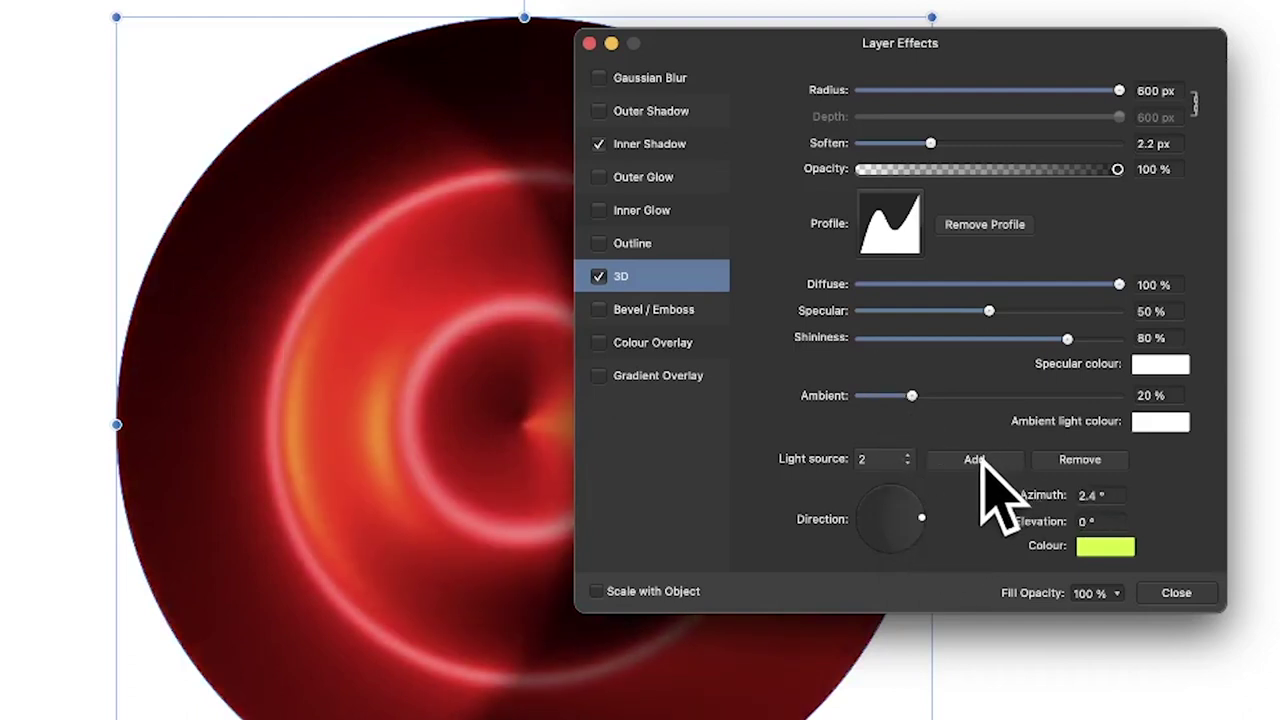
pyautogui.moveTo(911, 395)
pyautogui.mouseDown()
pyautogui.moveTo(940, 397)
pyautogui.moveTo(1000, 353)
pyautogui.moveTo(916, 395)
pyautogui.mouseUp()
pyautogui.moveTo(992, 312); pyautogui.dragTo(1061, 311)
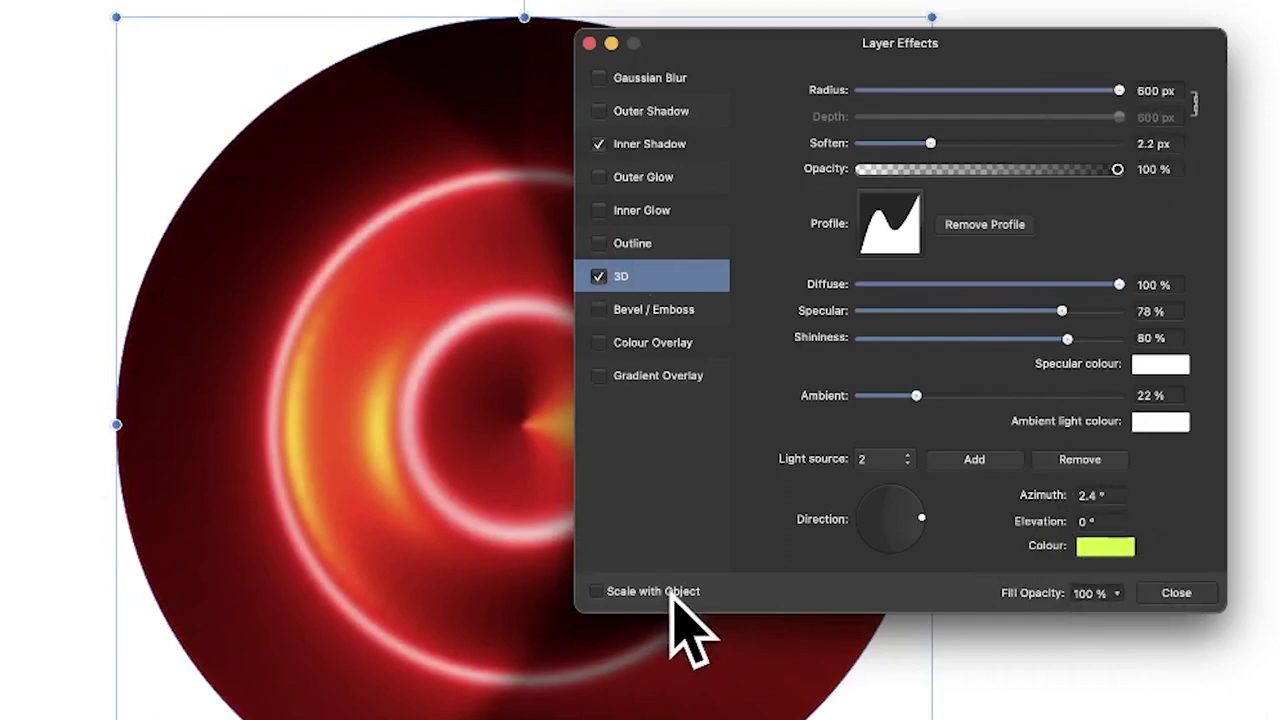
# Step: Drop the circle's fill opacity to 0% and turn Bevel / Emboss back on
pyautogui.click(1120, 595)
pyautogui.moveTo(1051, 610); pyautogui.dragTo(880, 625)
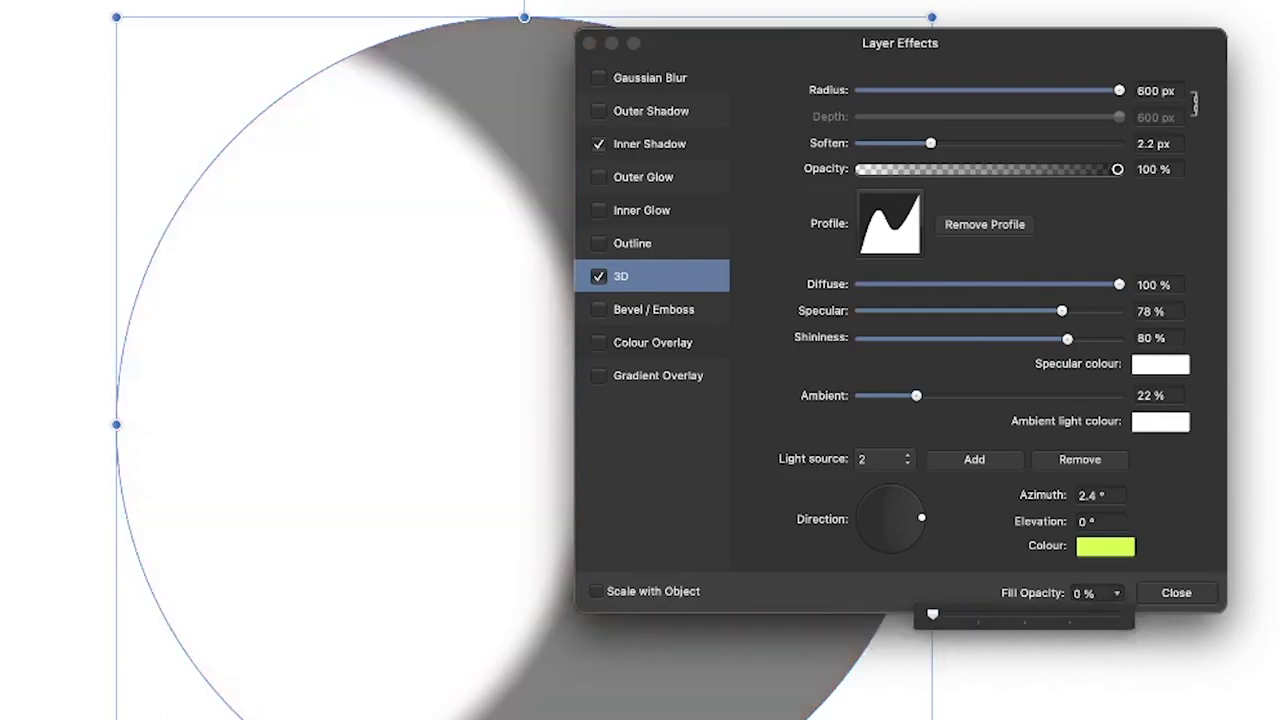
pyautogui.click(1214, 543)
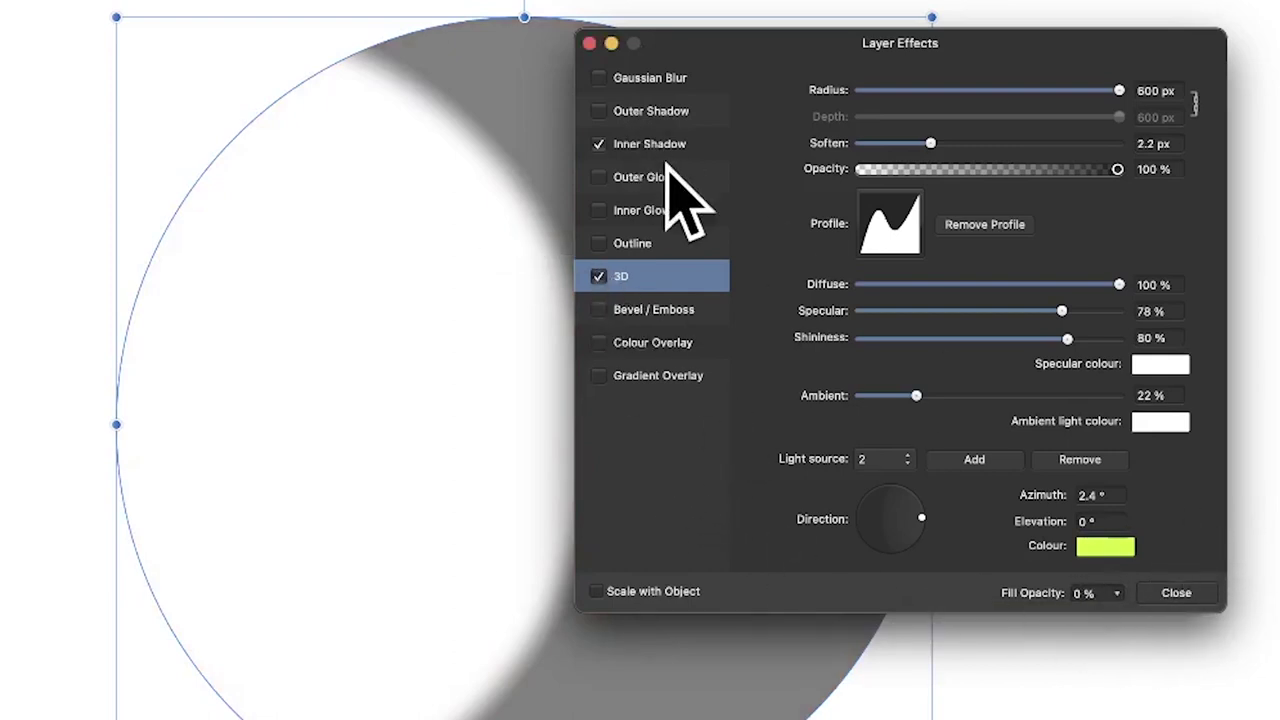
pyautogui.click(599, 309)
# Step: Soften the bevel to 3.4 px, change its light direction and set a 600 px radius
pyautogui.click(642, 312)
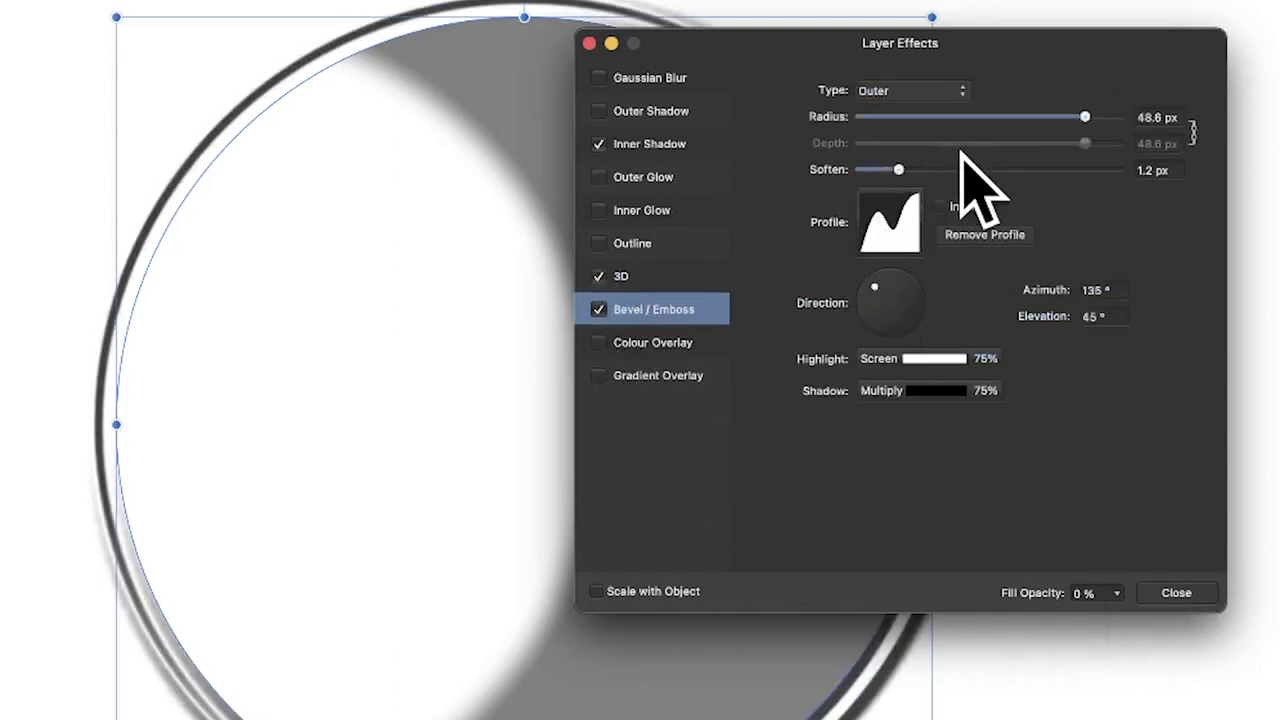
pyautogui.moveTo(930, 170); pyautogui.dragTo(970, 170)
pyautogui.moveTo(878, 288)
pyautogui.mouseDown()
pyautogui.moveTo(906, 329)
pyautogui.moveTo(871, 251)
pyautogui.moveTo(903, 322)
pyautogui.moveTo(908, 290)
pyautogui.moveTo(917, 318)
pyautogui.mouseUp()
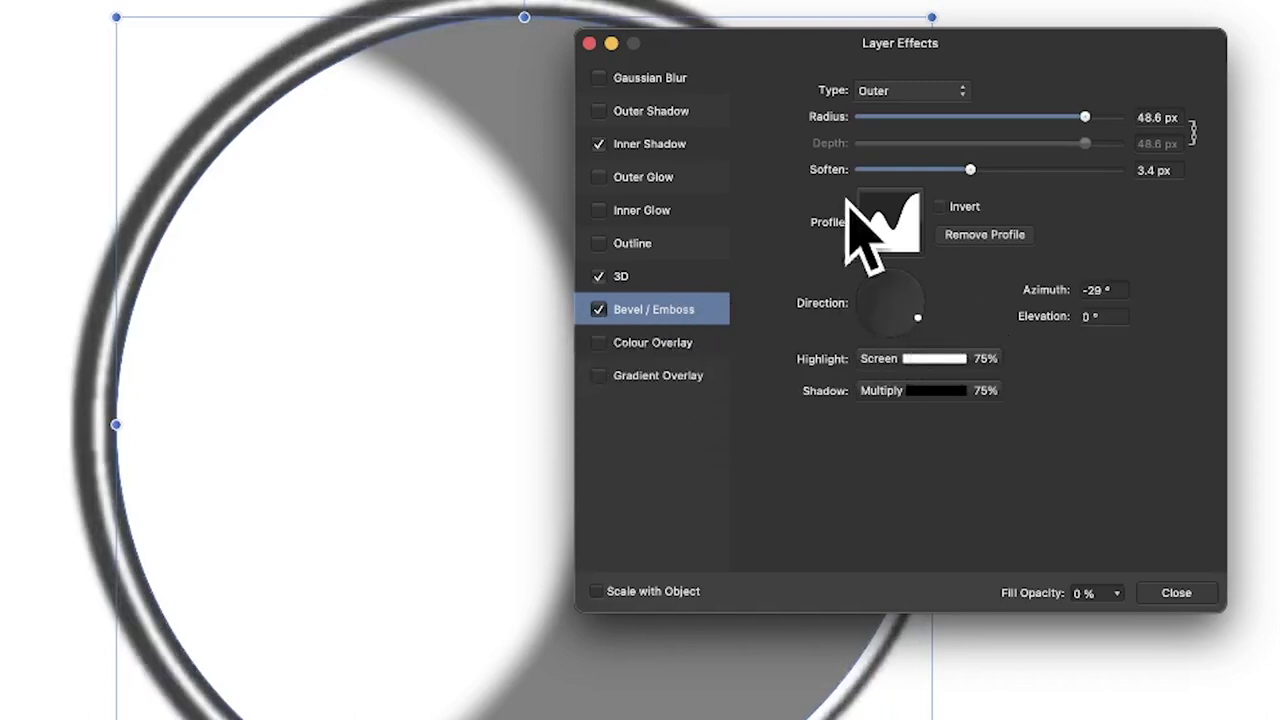
pyautogui.click(1178, 117)
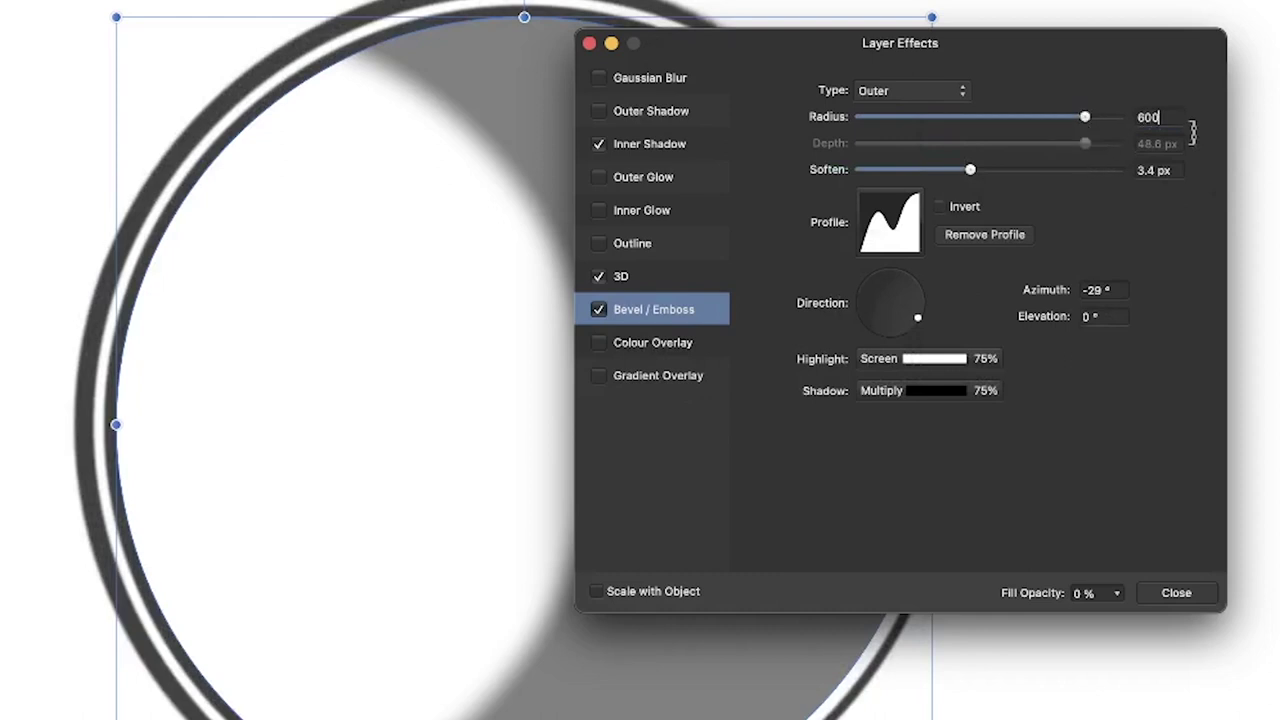
pyautogui.press('Return')
# Step: Try the Pillow bevel type, then settle on Emboss
pyautogui.click(912, 91)
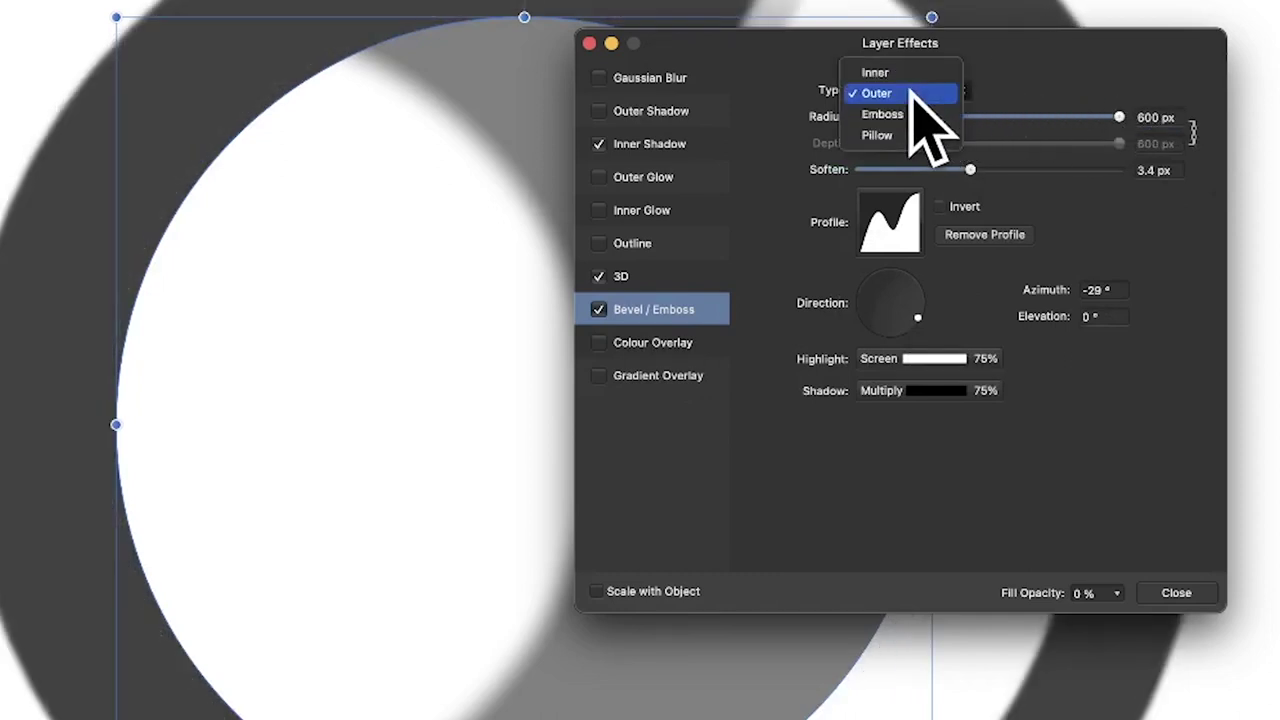
pyautogui.click(900, 134)
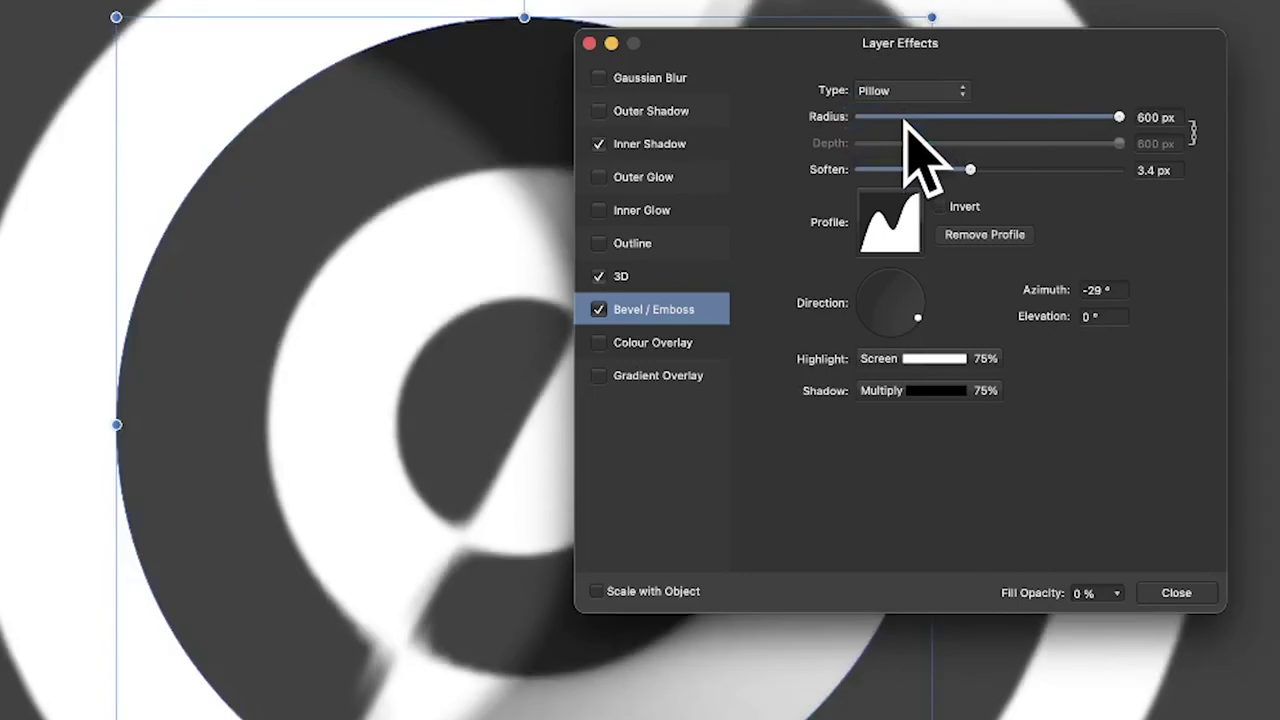
pyautogui.click(906, 90)
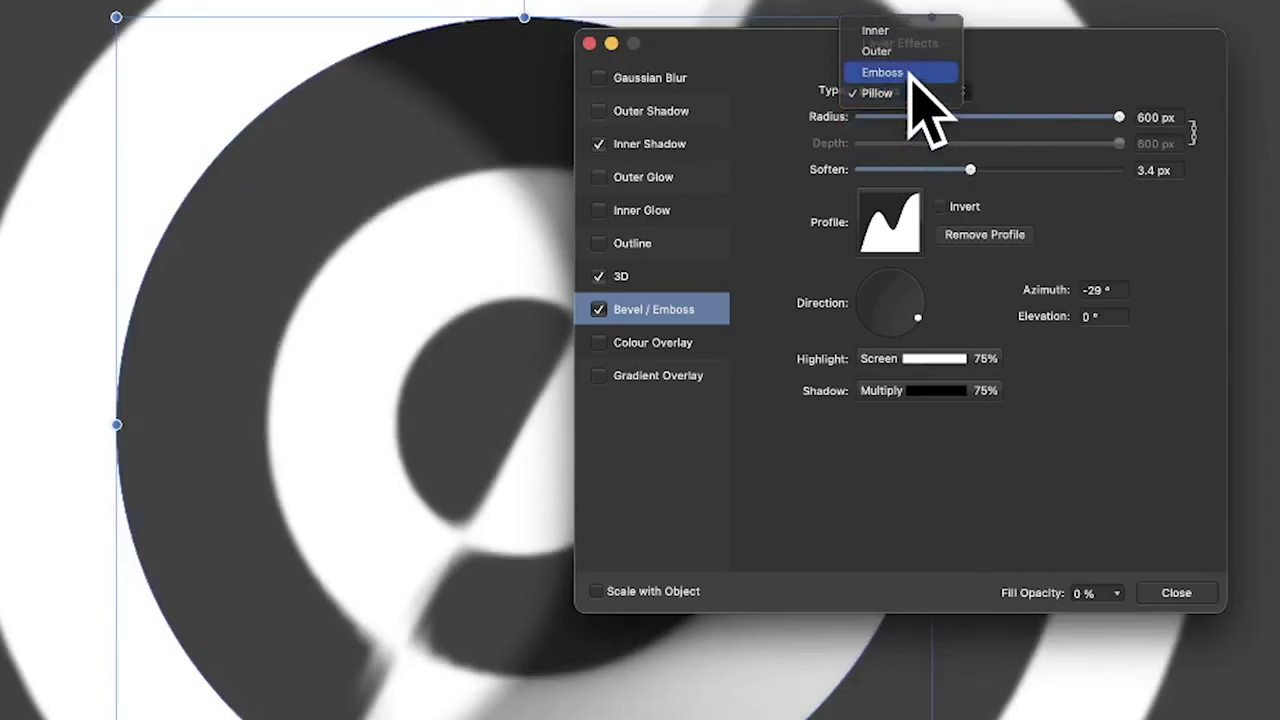
pyautogui.click(906, 73)
pyautogui.click(1165, 117)
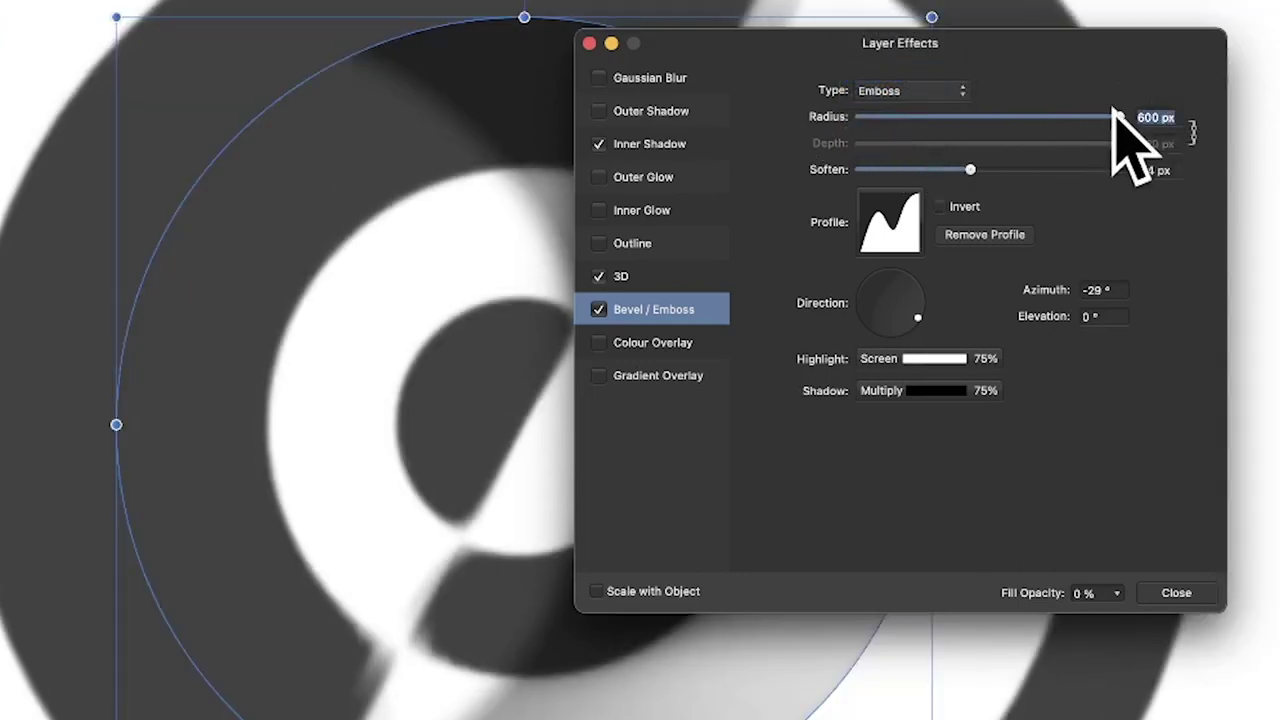
# Step: Set the emboss radius to 200 px and add an Outer Shadow at 36.4 px radius, 335°
pyautogui.write('200')
pyautogui.press('Return')
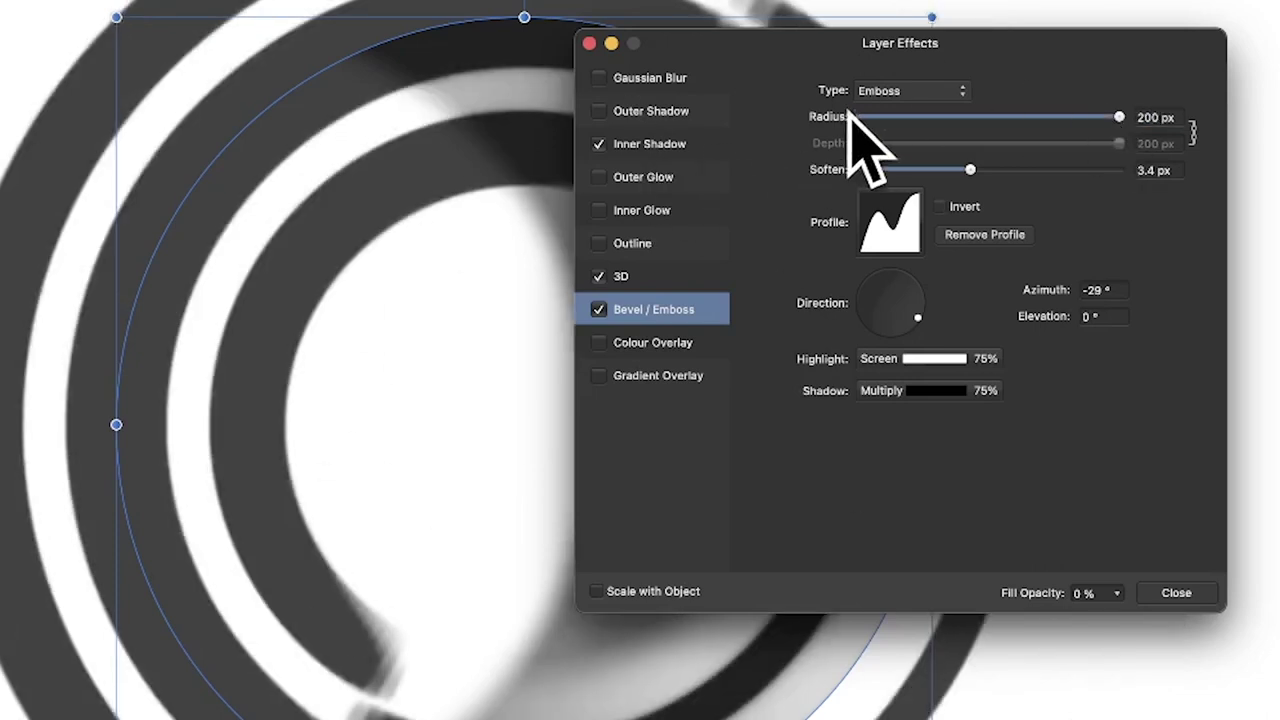
pyautogui.click(645, 111)
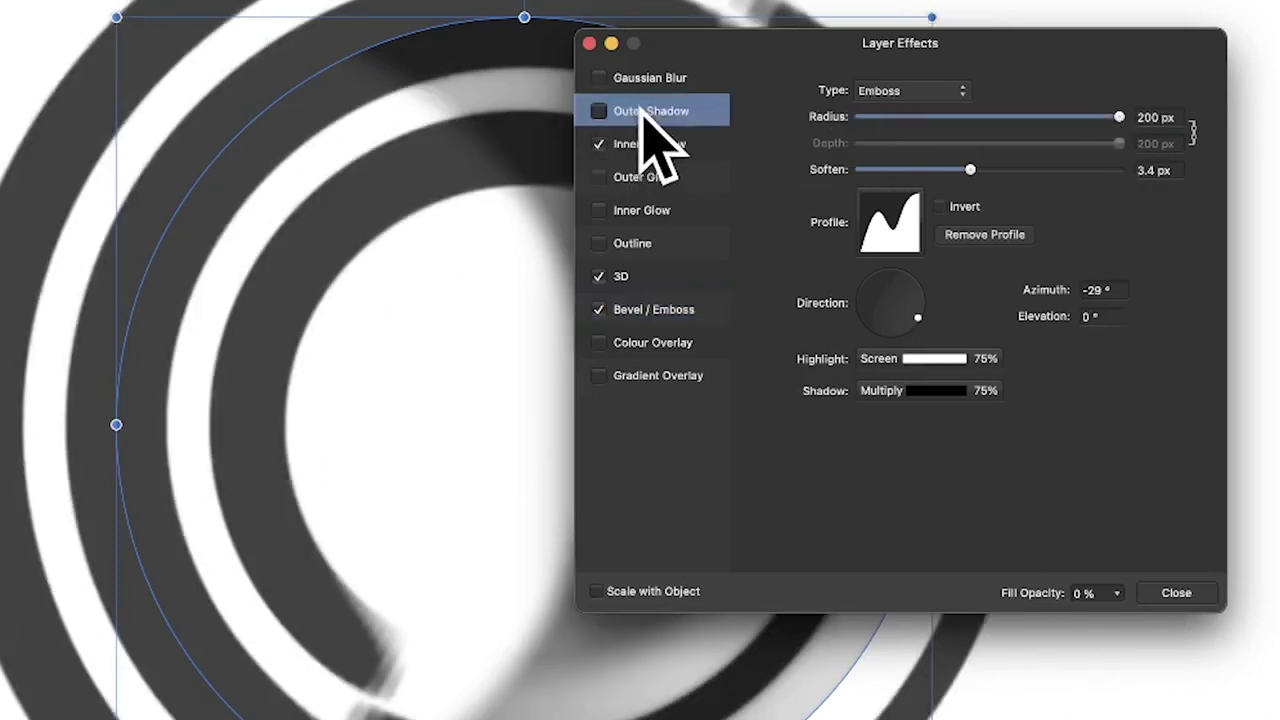
pyautogui.click(598, 111)
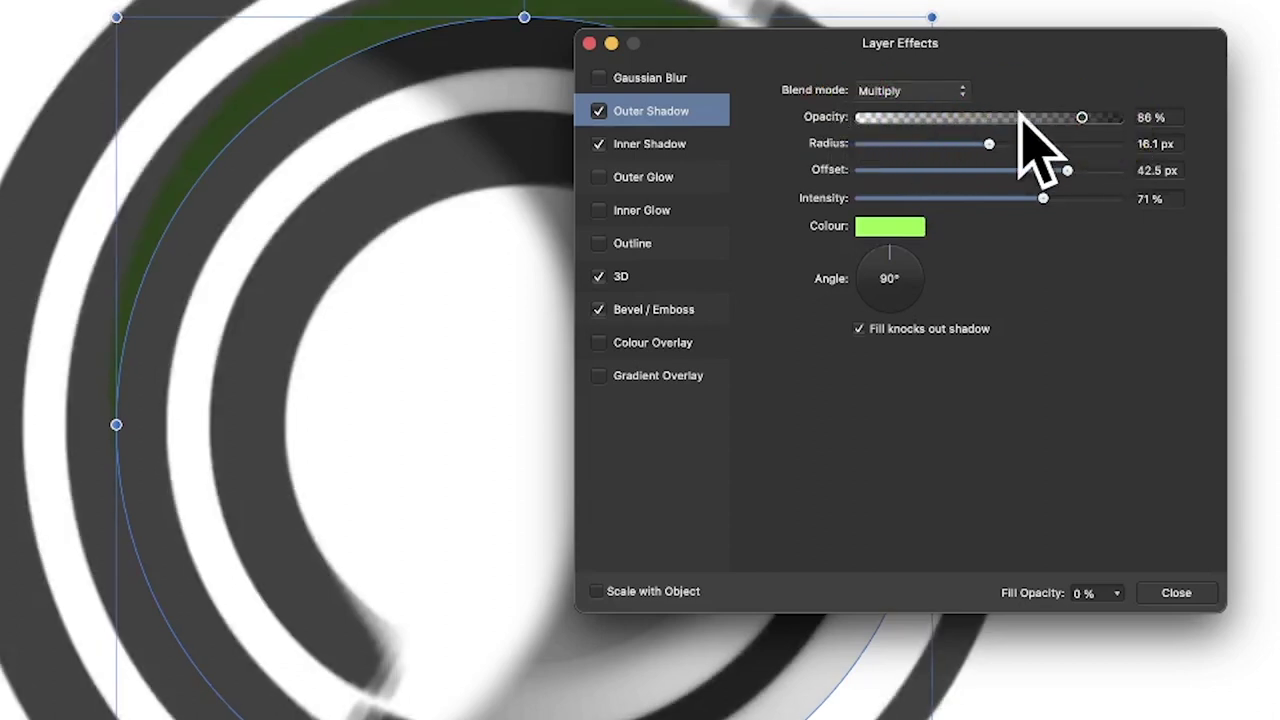
pyautogui.moveTo(995, 143); pyautogui.dragTo(1055, 143)
pyautogui.moveTo(1035, 145); pyautogui.dragTo(1045, 144)
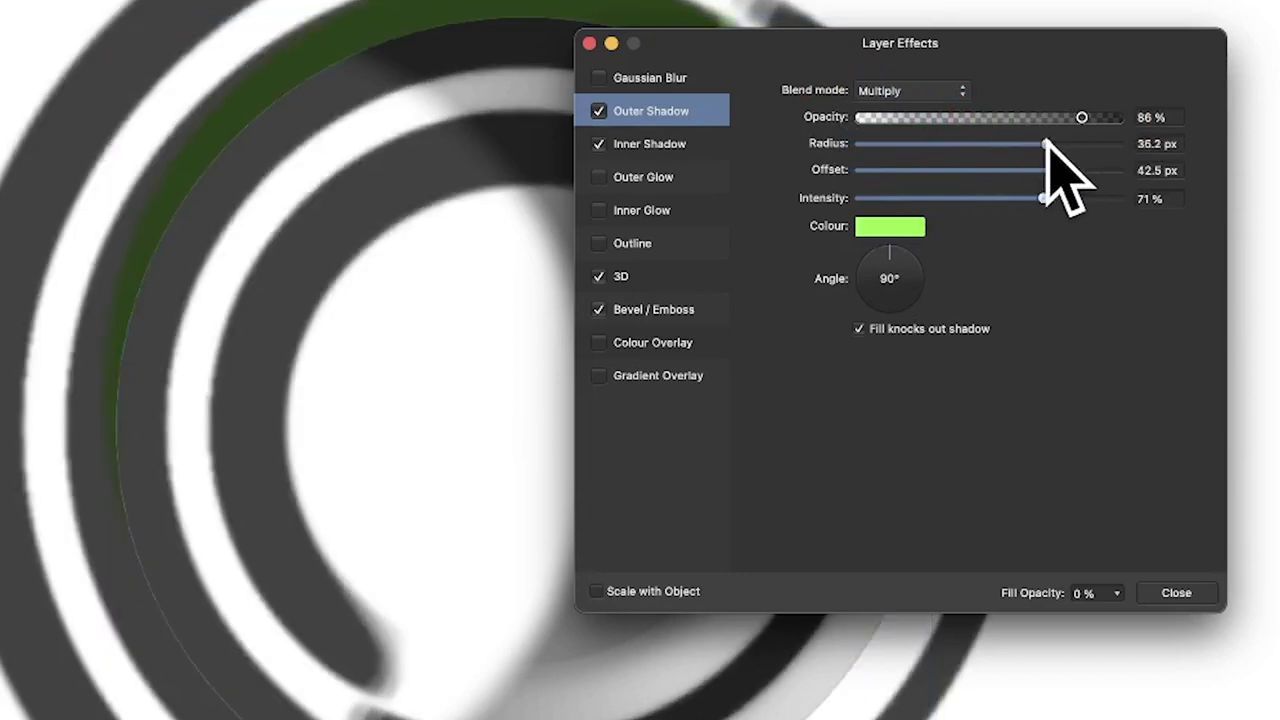
pyautogui.moveTo(909, 263); pyautogui.dragTo(877, 263)
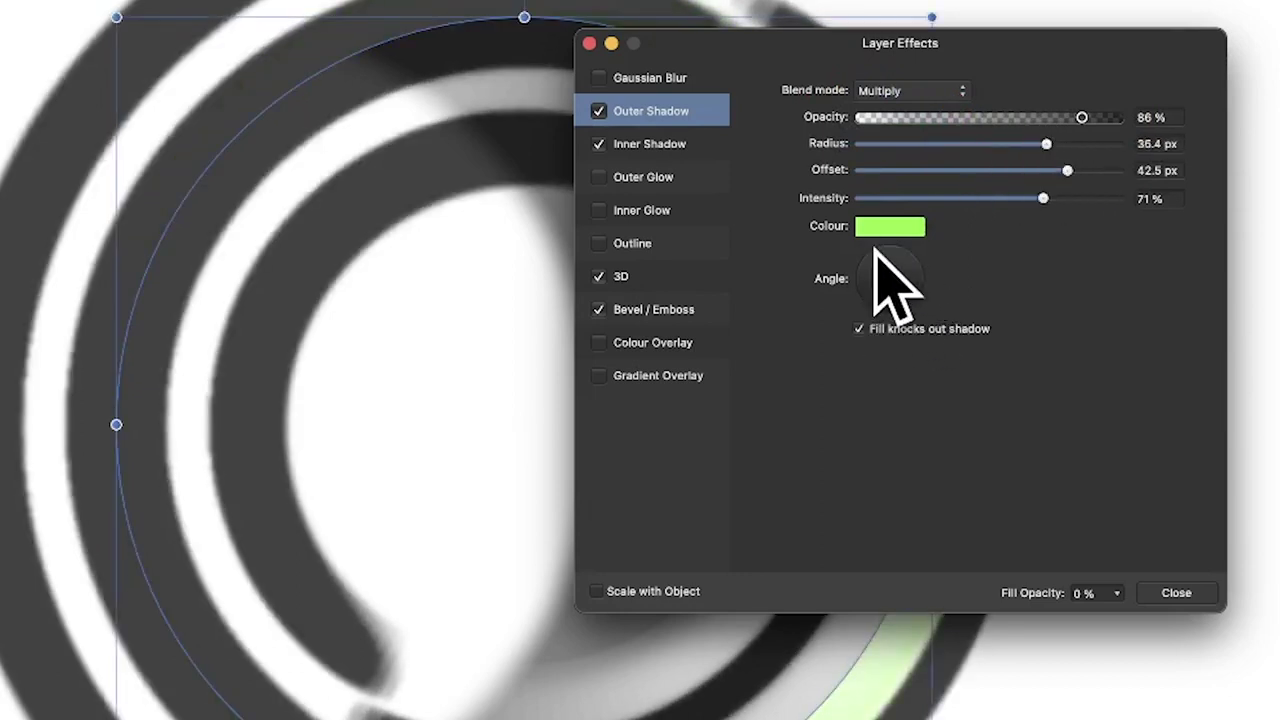
# Step: Return the circle's fill opacity to 100%, close Layer Effects, and switch to the Move Tool
pyautogui.click(1113, 593)
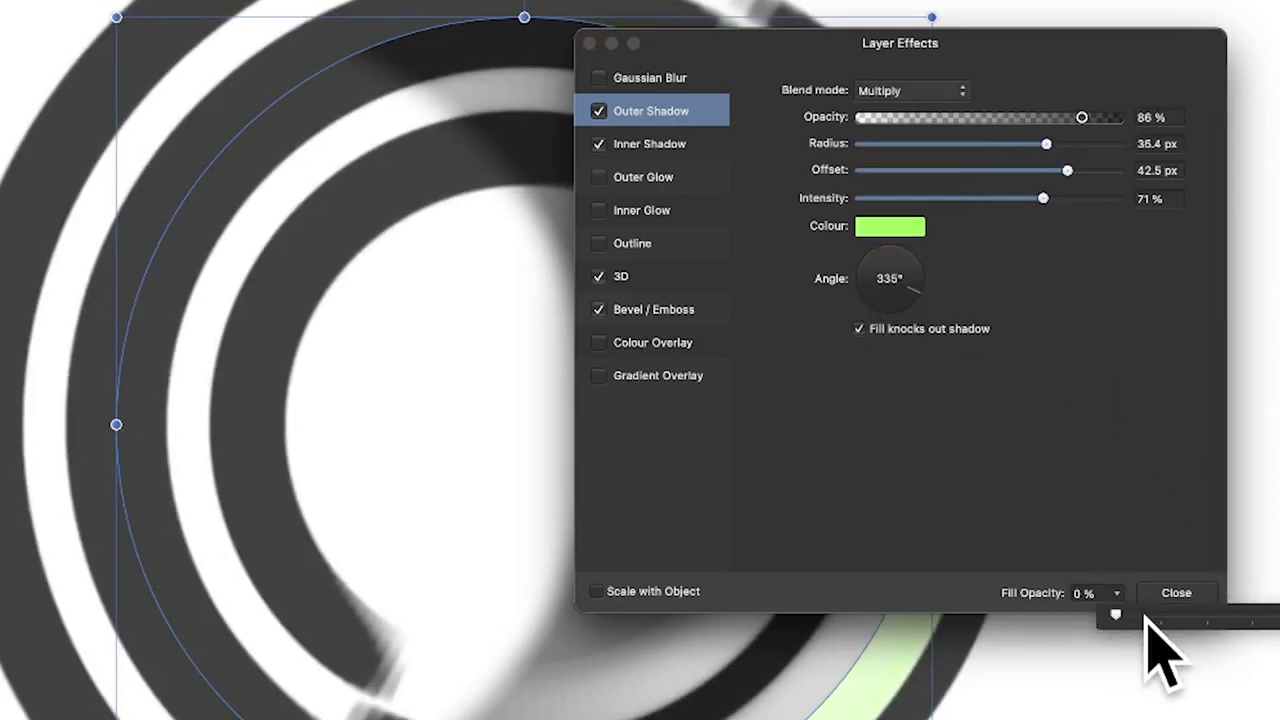
pyautogui.moveTo(1146, 610); pyautogui.dragTo(1279, 615)
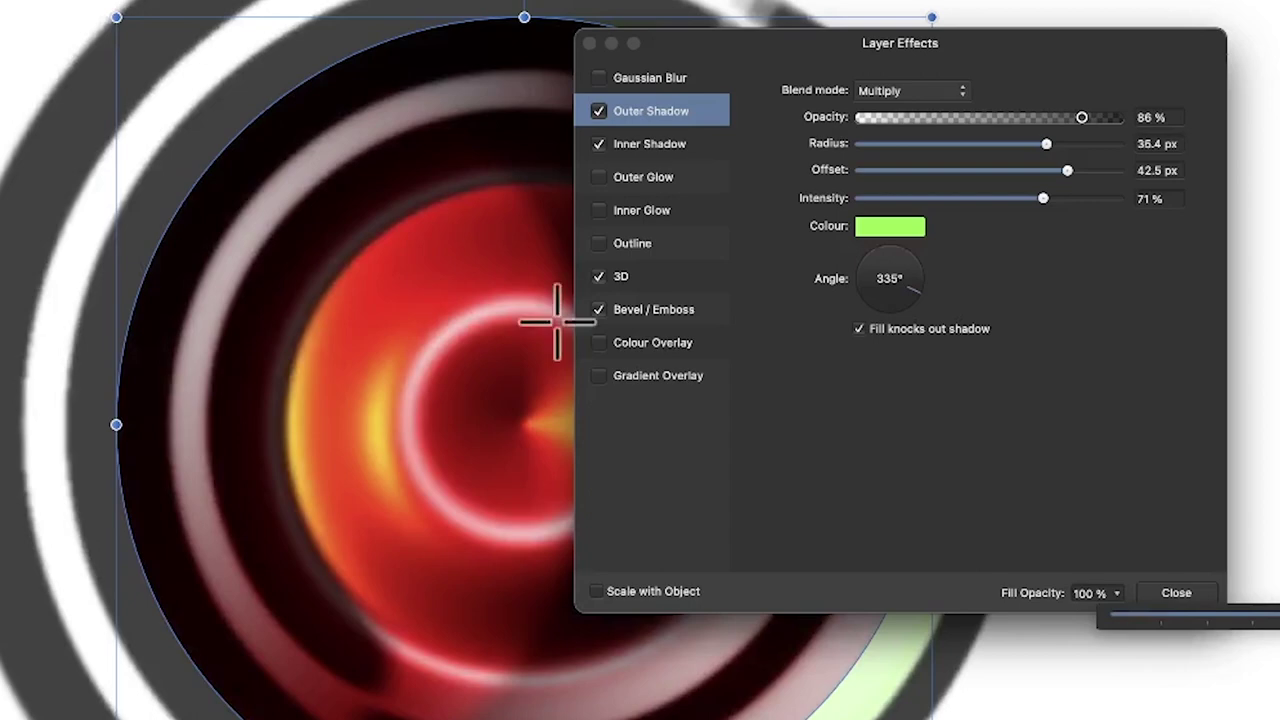
pyautogui.click(1005, 60)
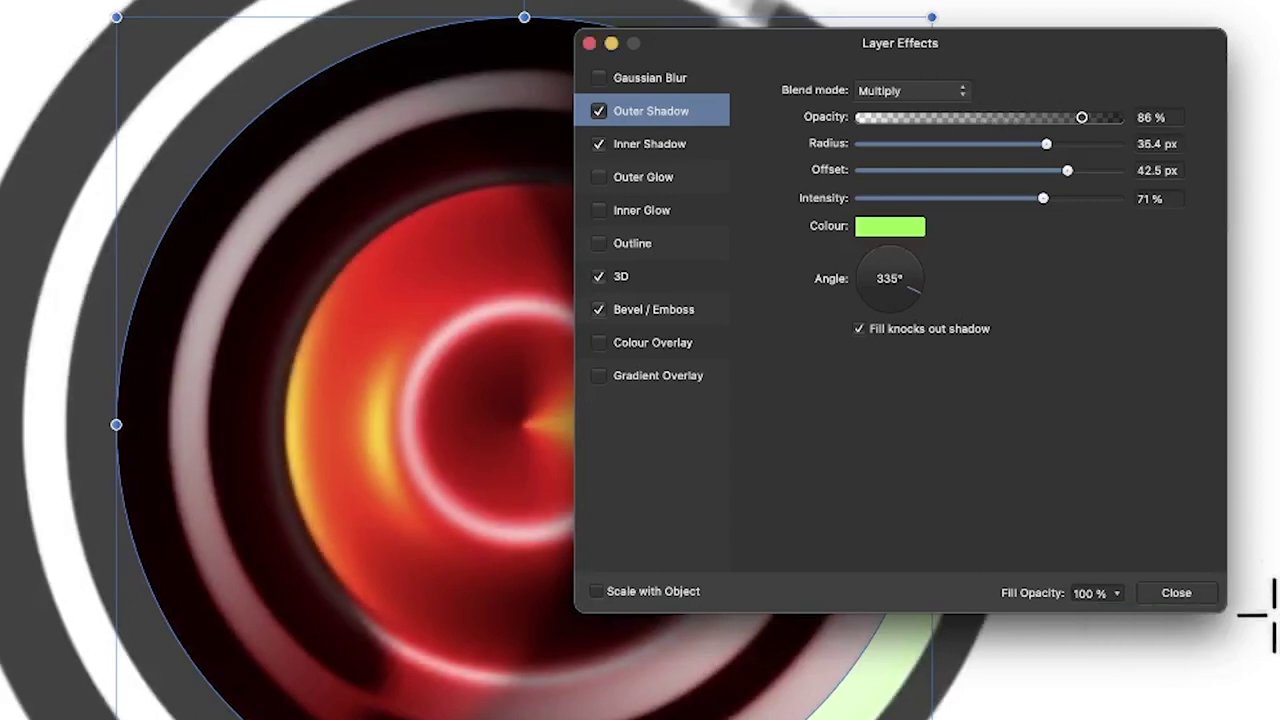
pyautogui.click(1175, 593)
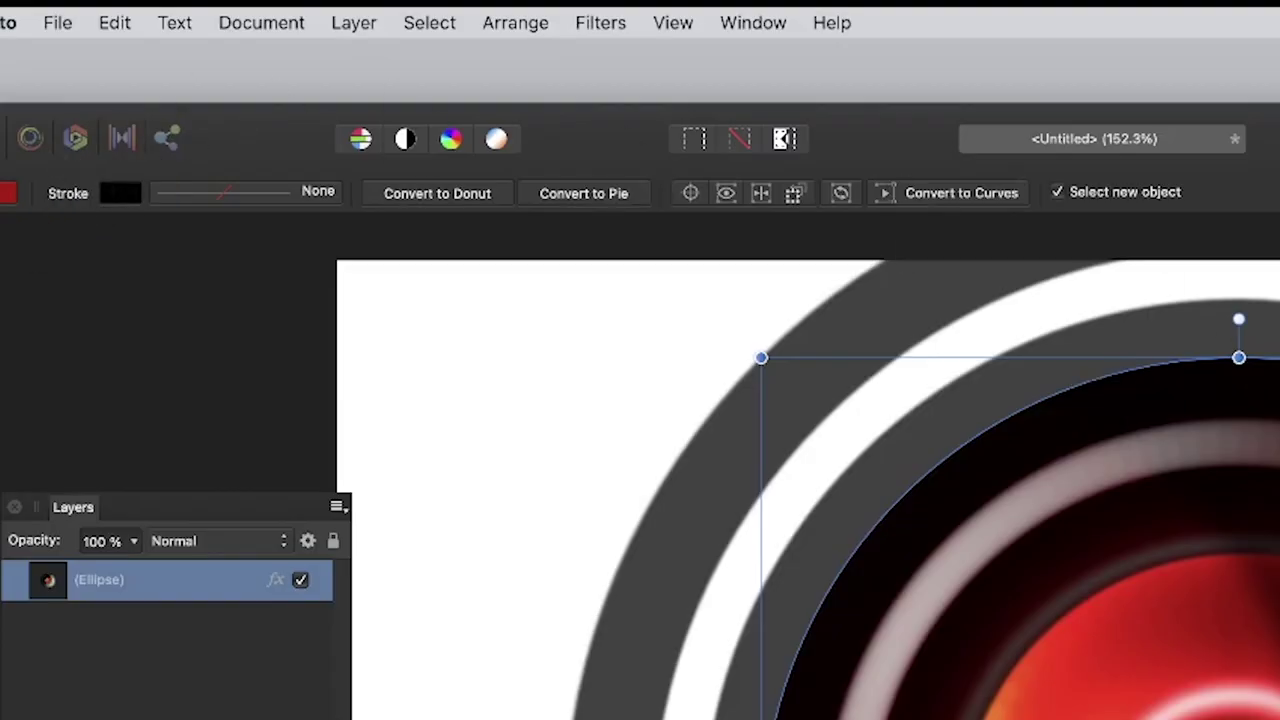
pyautogui.press('v')
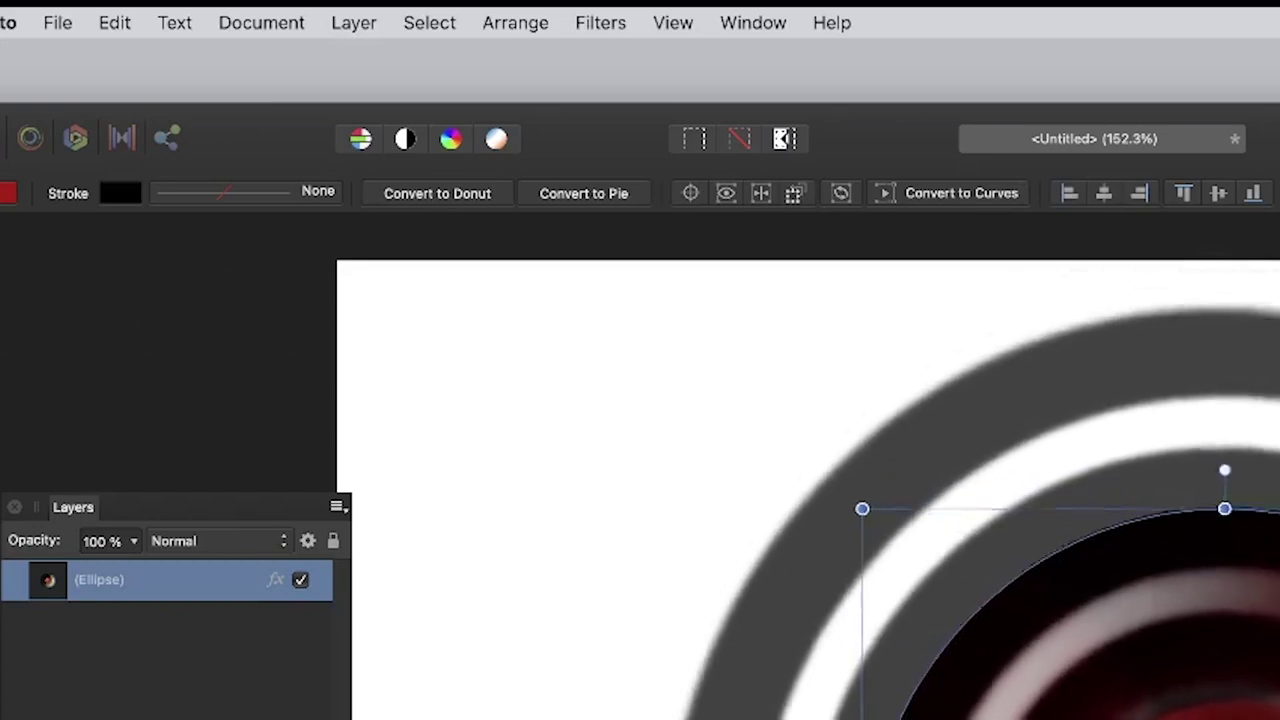
# Step: Make a linked duplicate of the circle, then resize it and move it up-left to overlap the original
pyautogui.click(355, 30)
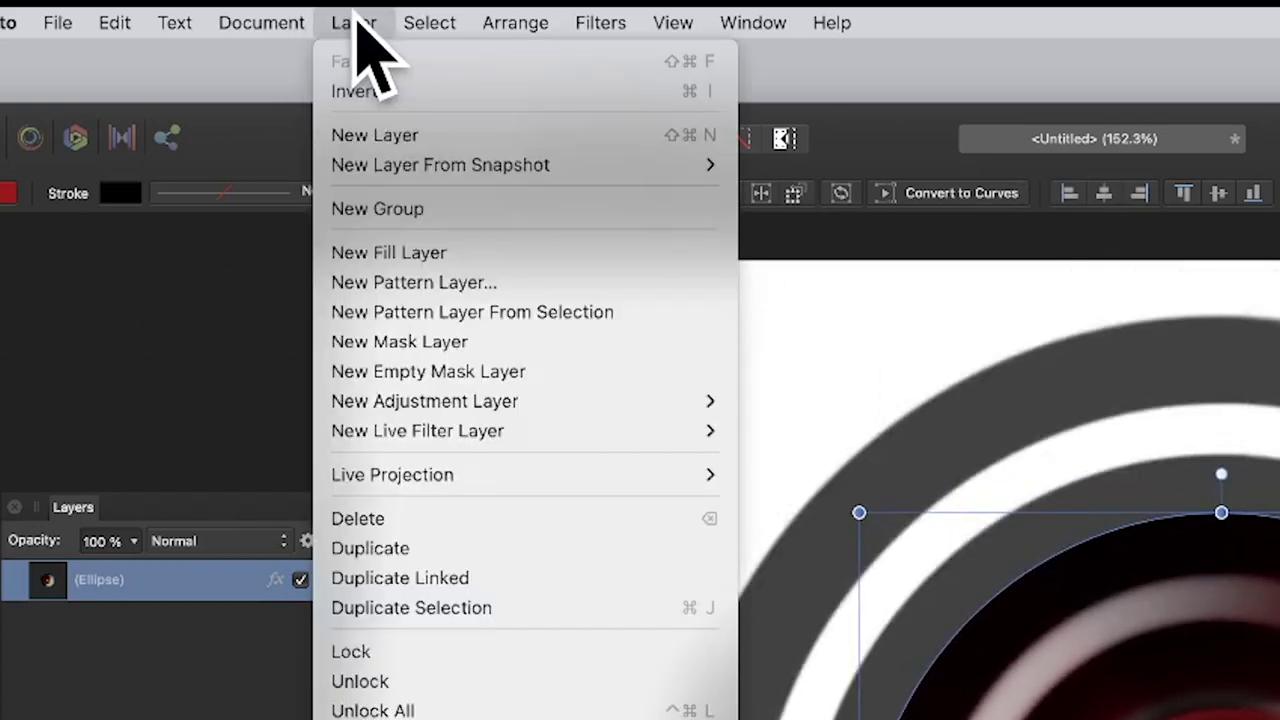
pyautogui.click(445, 578)
pyautogui.moveTo(1033, 465); pyautogui.dragTo(809, 362)
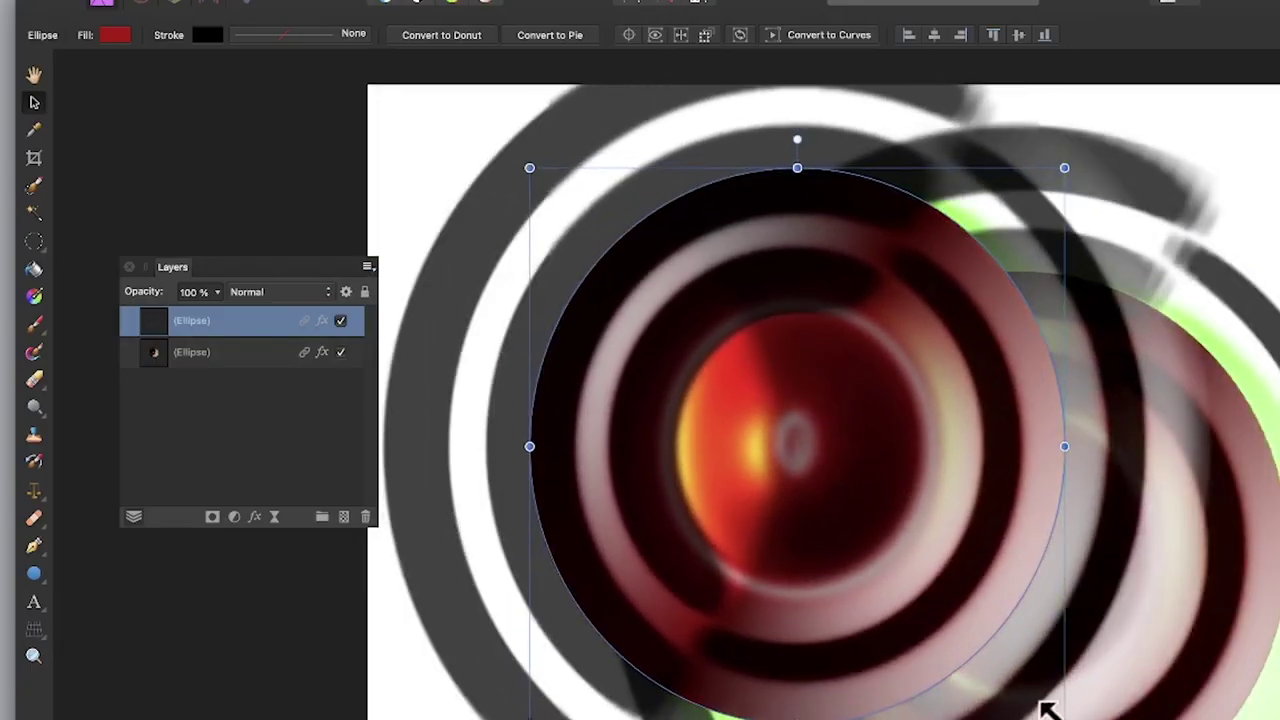
pyautogui.moveTo(1040, 700); pyautogui.dragTo(1075, 716)
pyautogui.moveTo(803, 258); pyautogui.dragTo(757, 251)
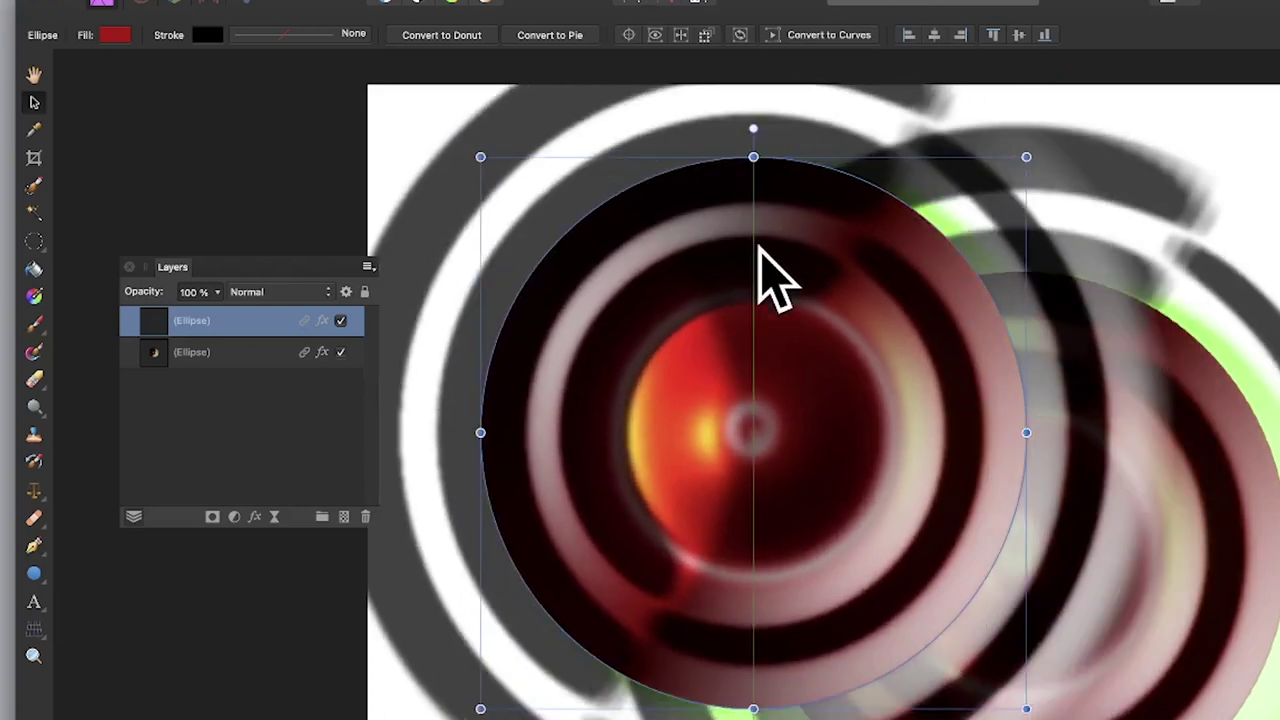
# Step: Set the duplicate's blend mode to Difference and fine-tune its position
pyautogui.click(277, 291)
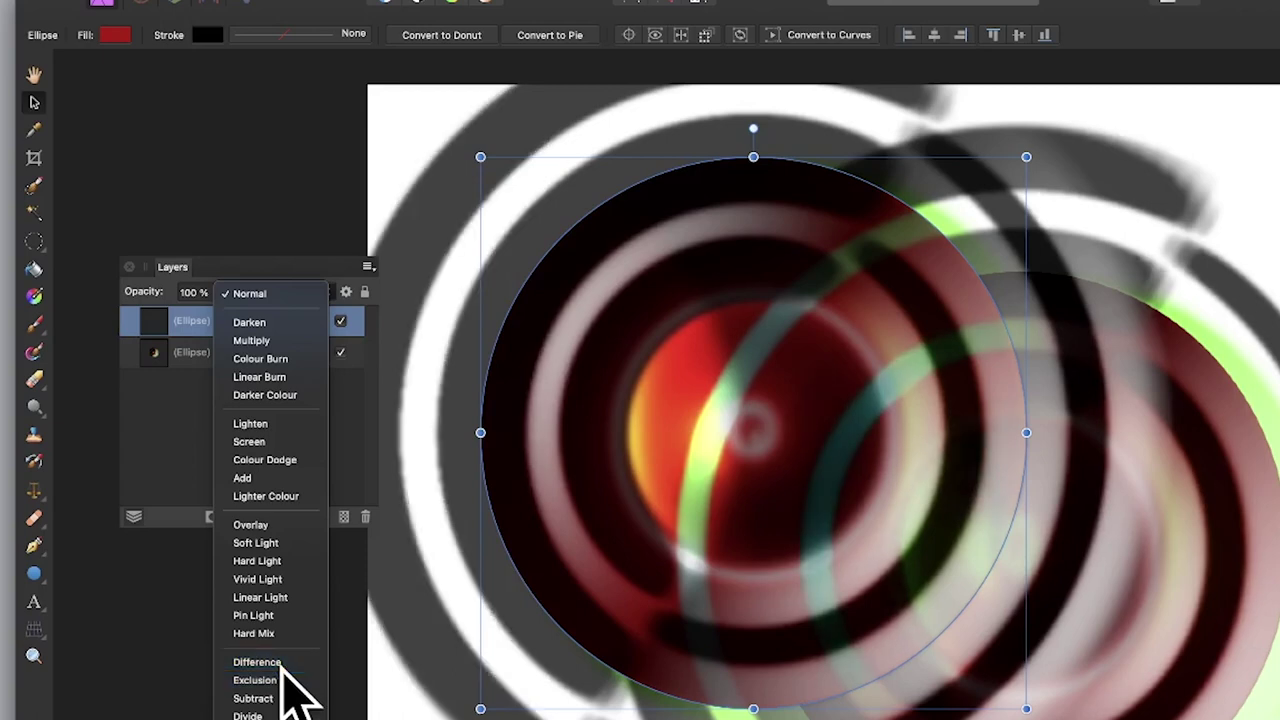
pyautogui.click(280, 664)
pyautogui.moveTo(717, 394)
pyautogui.mouseDown()
pyautogui.moveTo(637, 331)
pyautogui.moveTo(760, 425)
pyautogui.moveTo(737, 420)
pyautogui.moveTo(735, 400)
pyautogui.mouseUp()
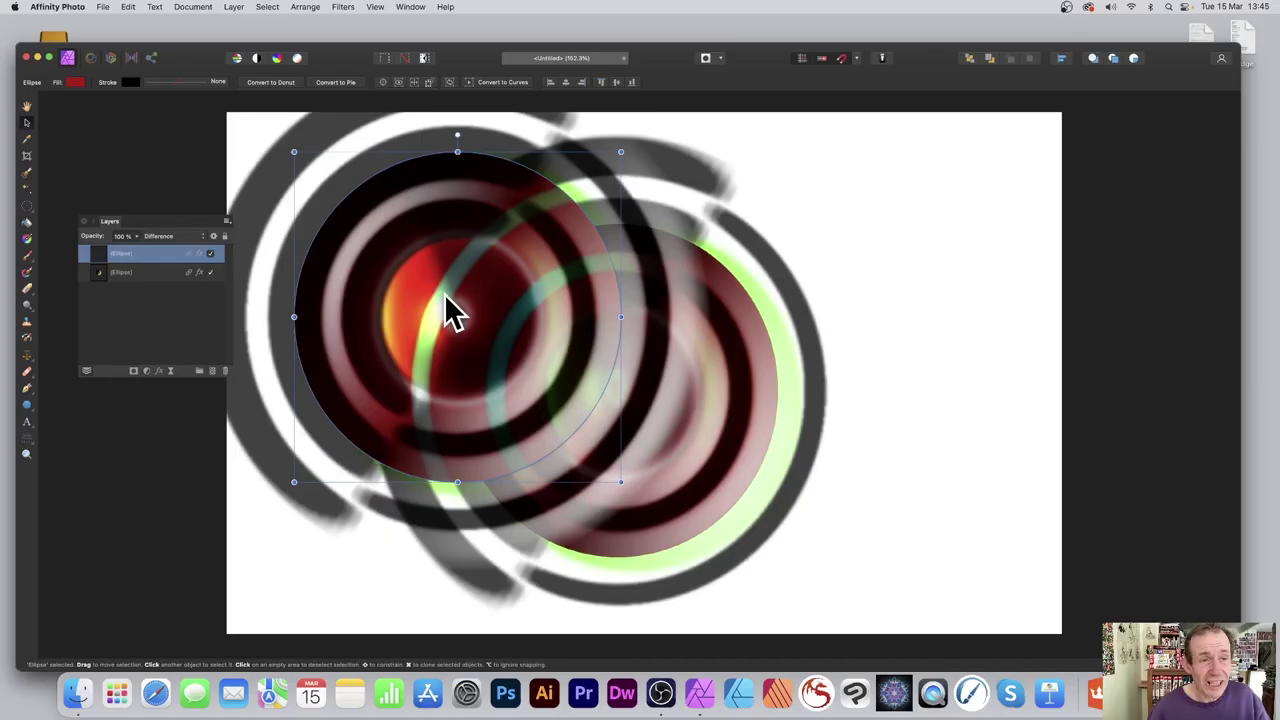
# Step: Turn off the ellipse's 3D and Bevel/Emboss layer effects
pyautogui.click(199, 256)
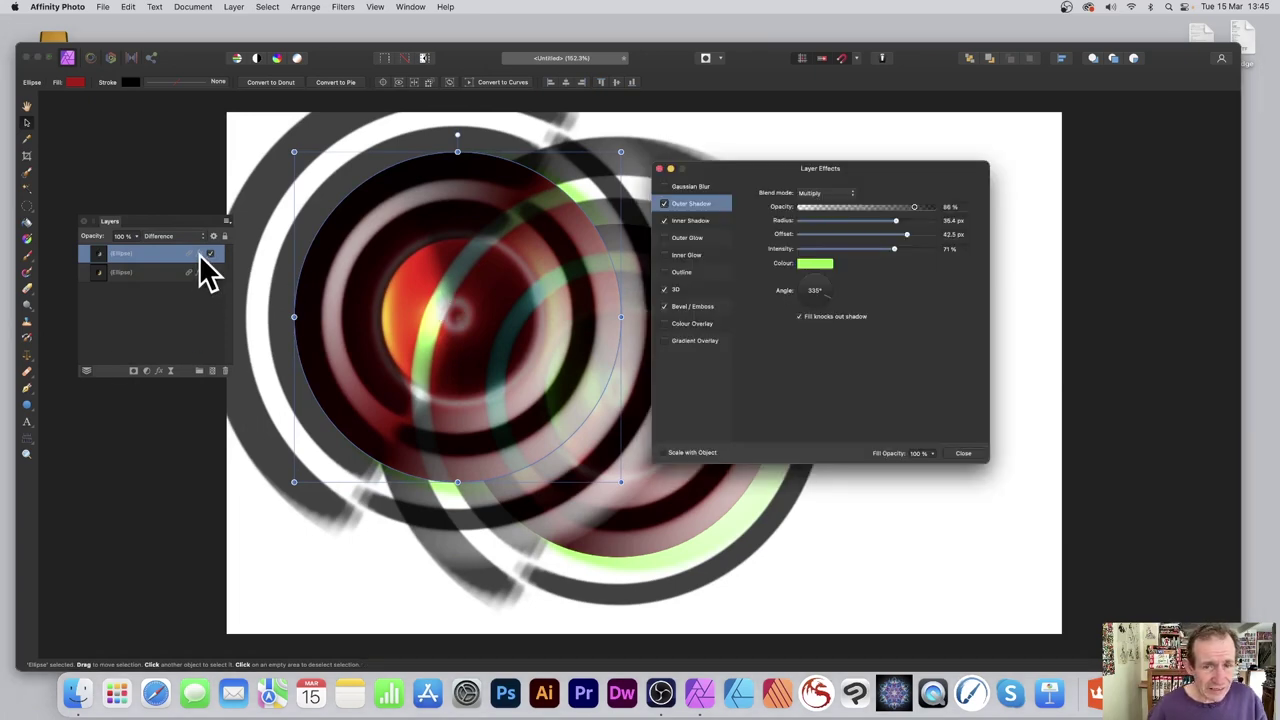
pyautogui.click(665, 289)
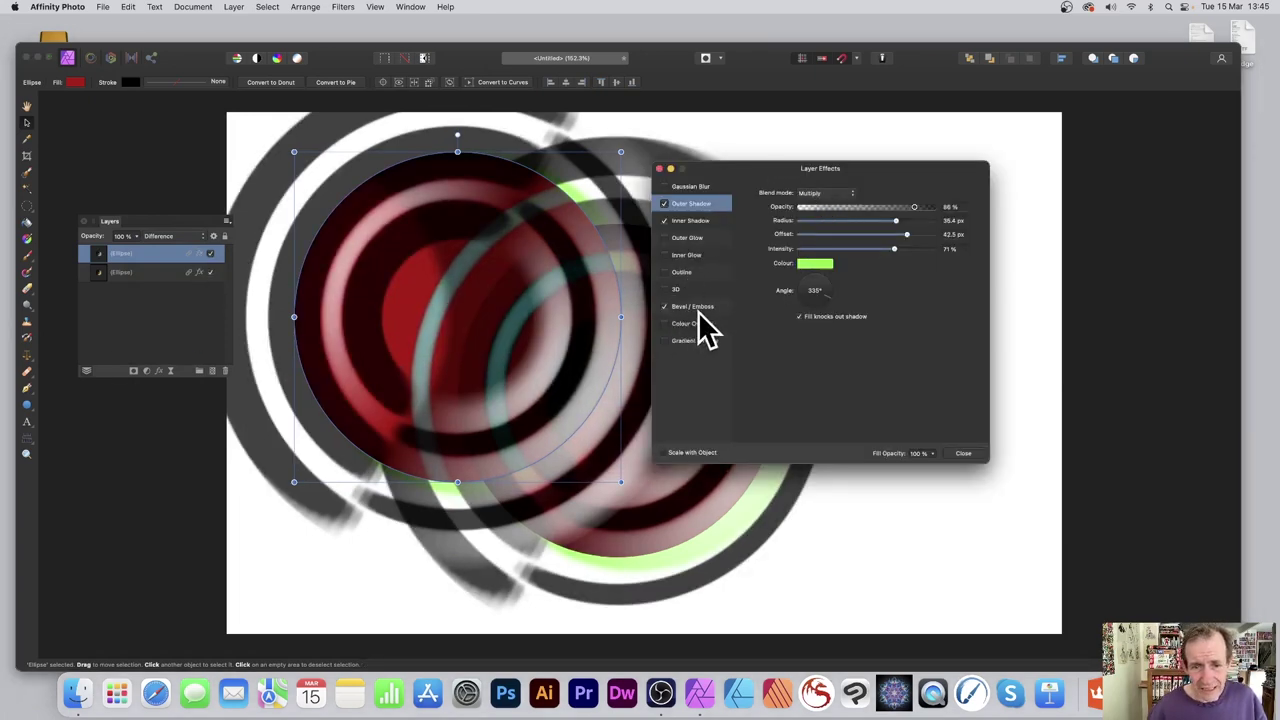
pyautogui.click(665, 306)
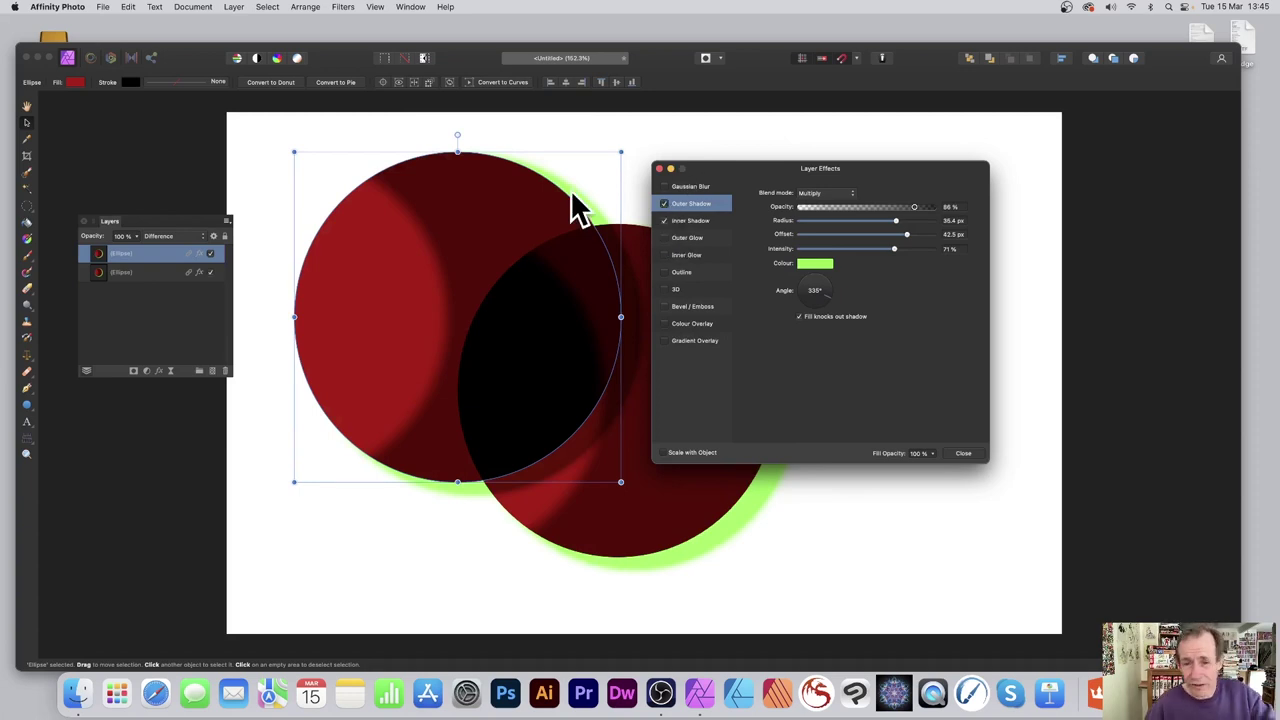
# Step: Lower fill opacity to 0%, close Layer Effects, and move the upper ellipse right and down
pyautogui.click(932, 453)
pyautogui.moveTo(926, 466); pyautogui.dragTo(820, 466)
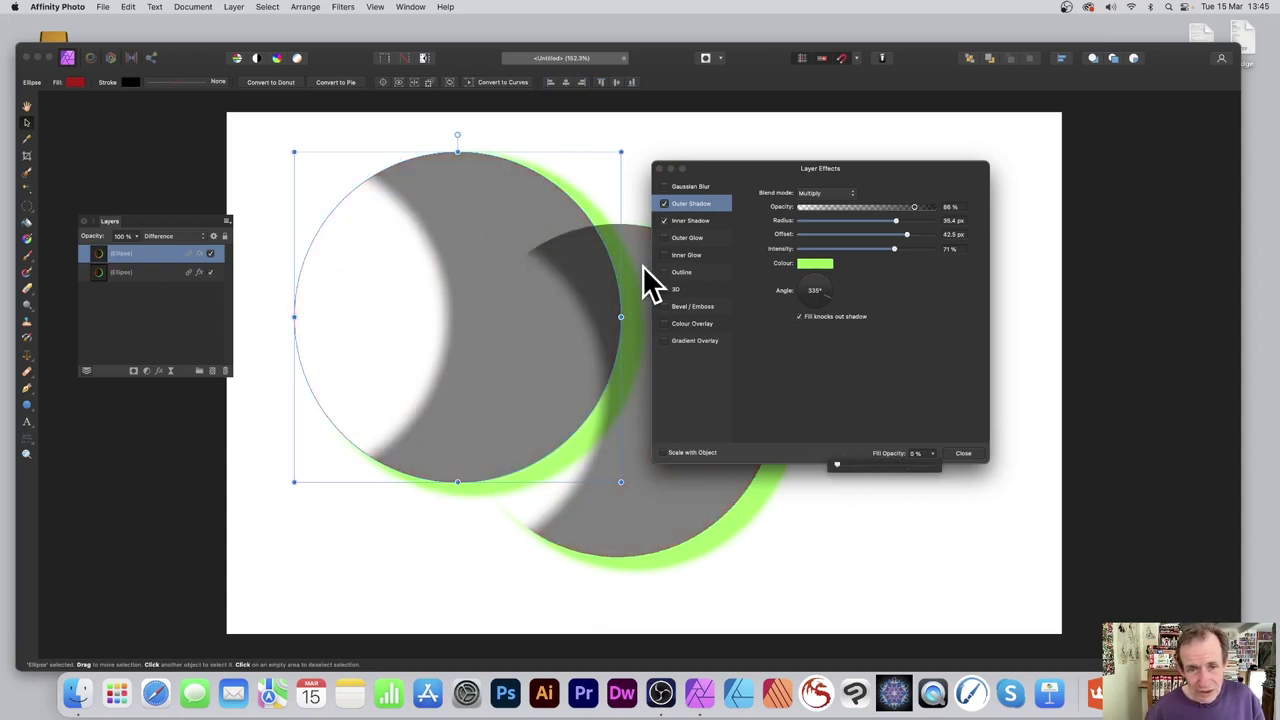
pyautogui.click(963, 453)
pyautogui.moveTo(474, 282); pyautogui.dragTo(549, 263)
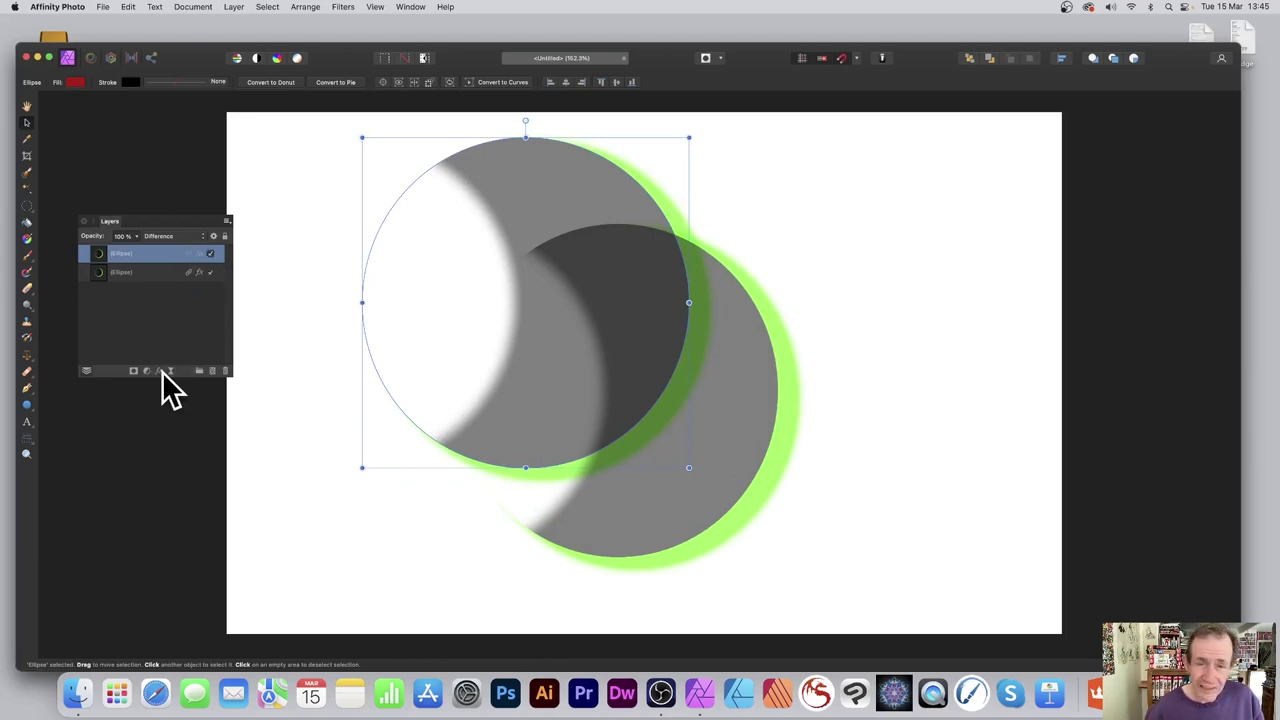
pyautogui.click(865, 286)
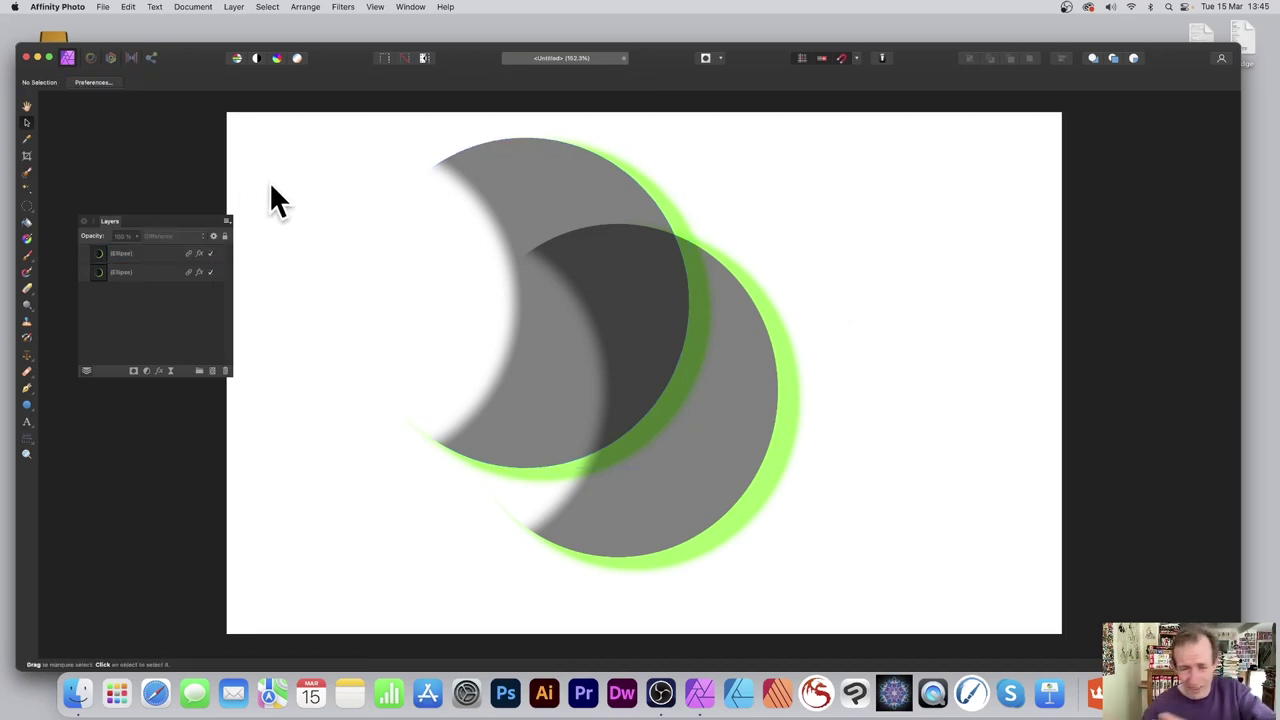
pyautogui.click(534, 190)
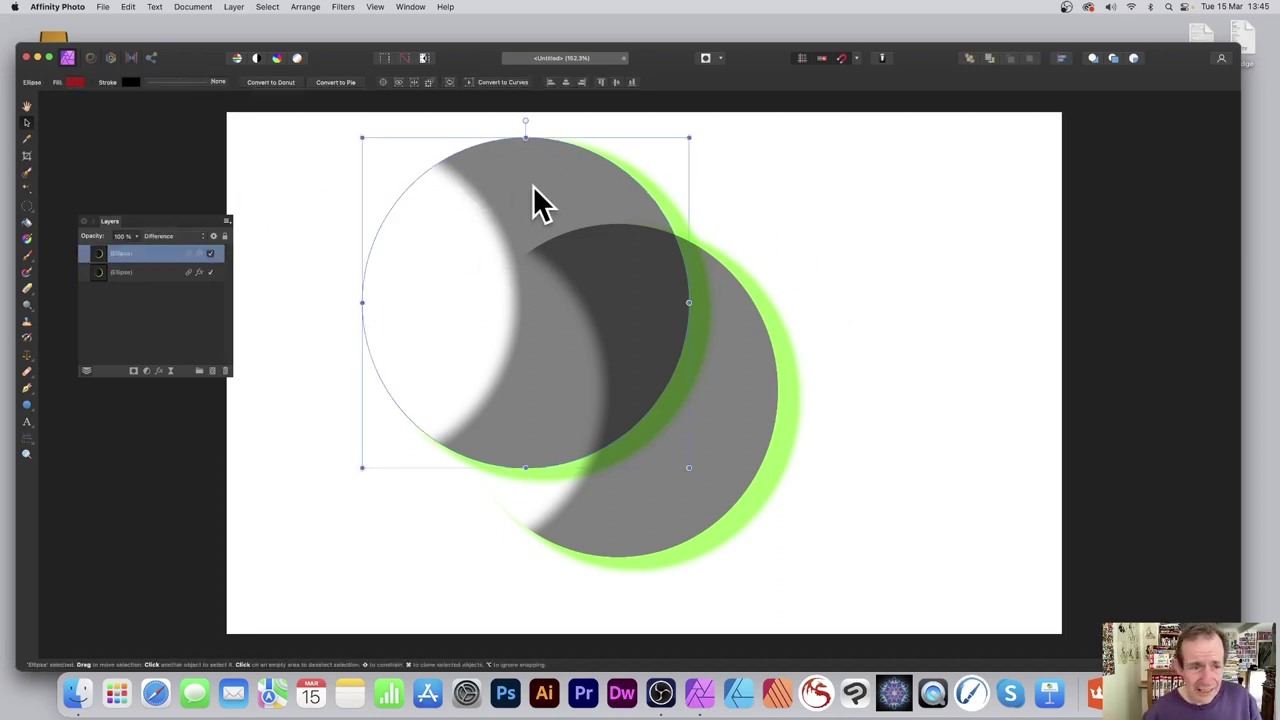
pyautogui.click(161, 373)
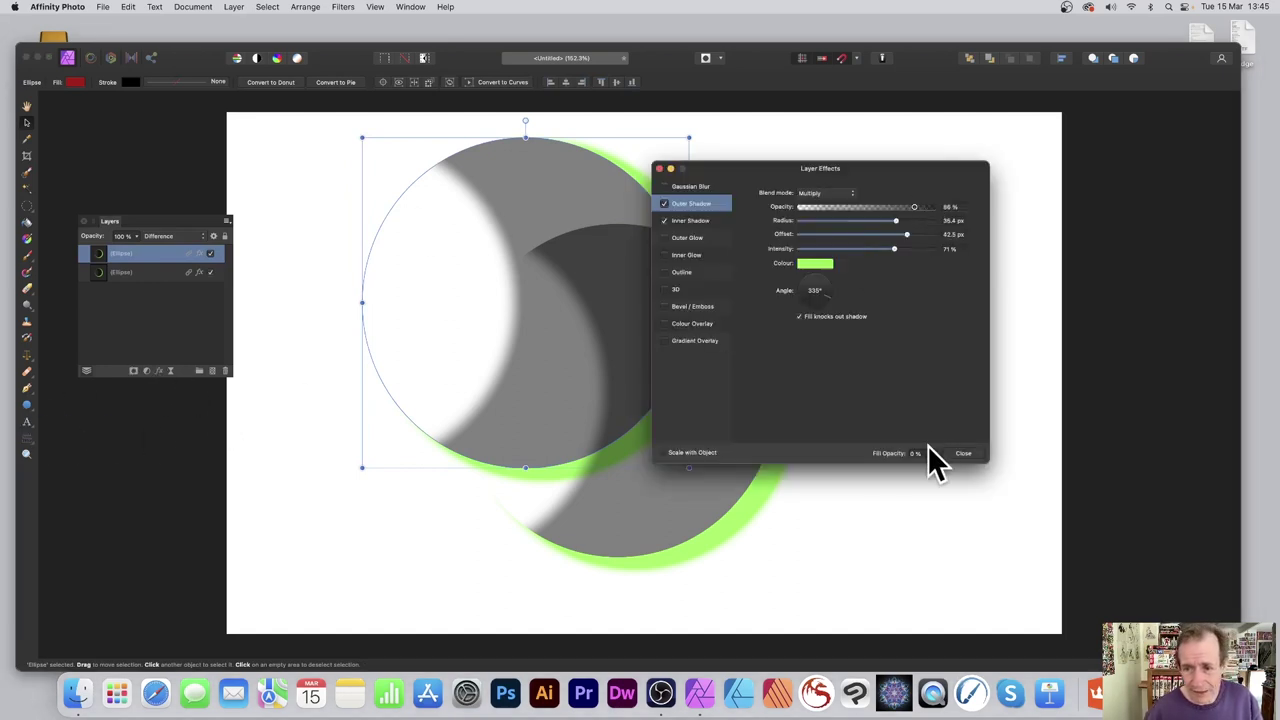
pyautogui.click(963, 454)
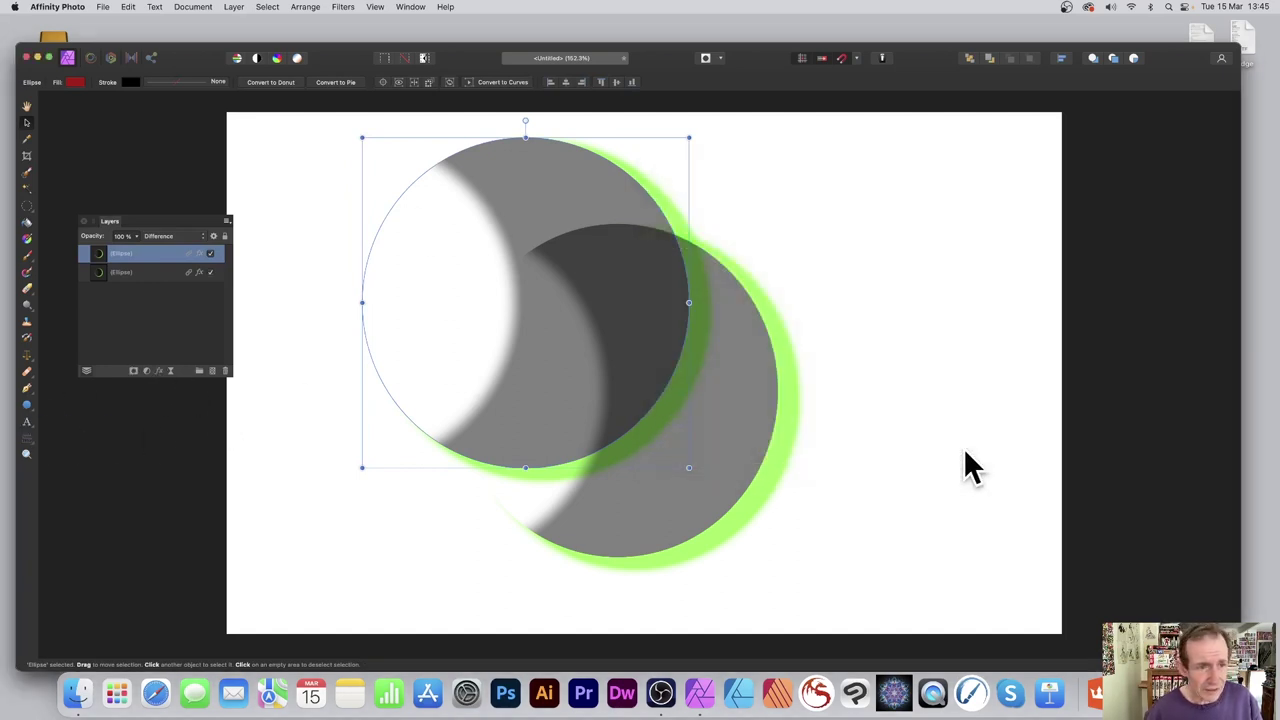
pyautogui.click(225, 220)
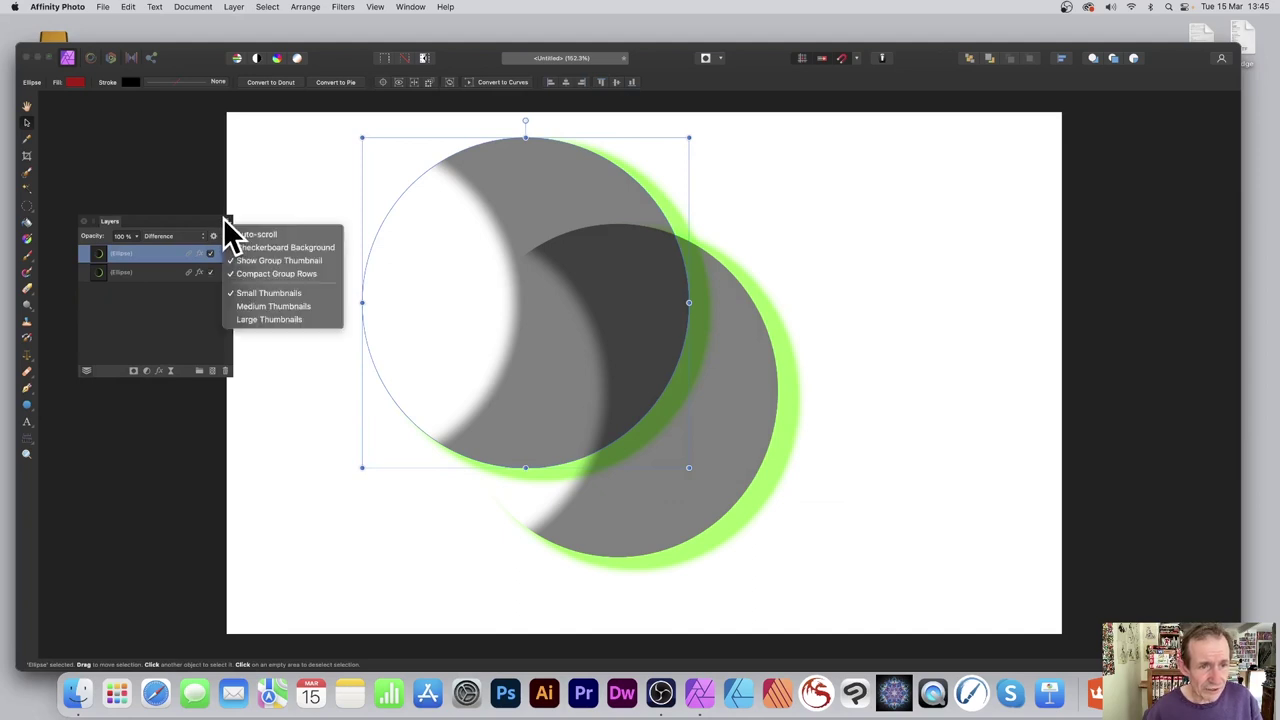
pyautogui.click(188, 337)
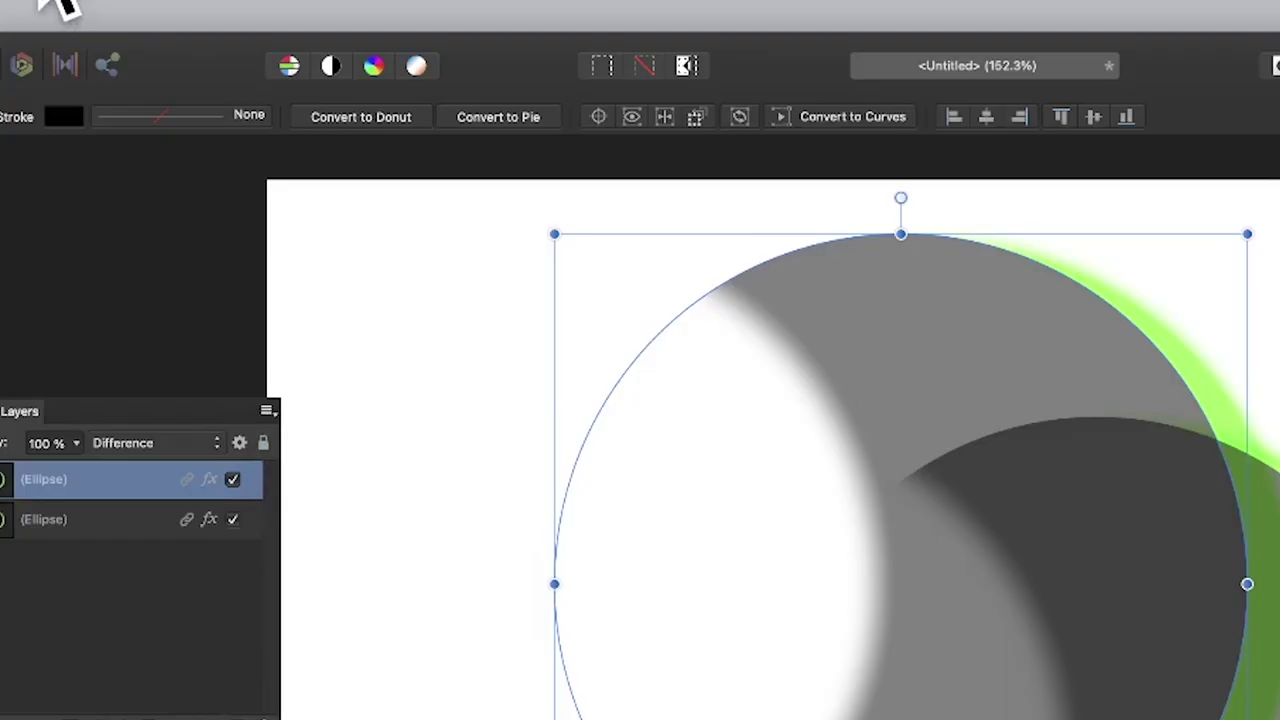
pyautogui.click(128, 7)
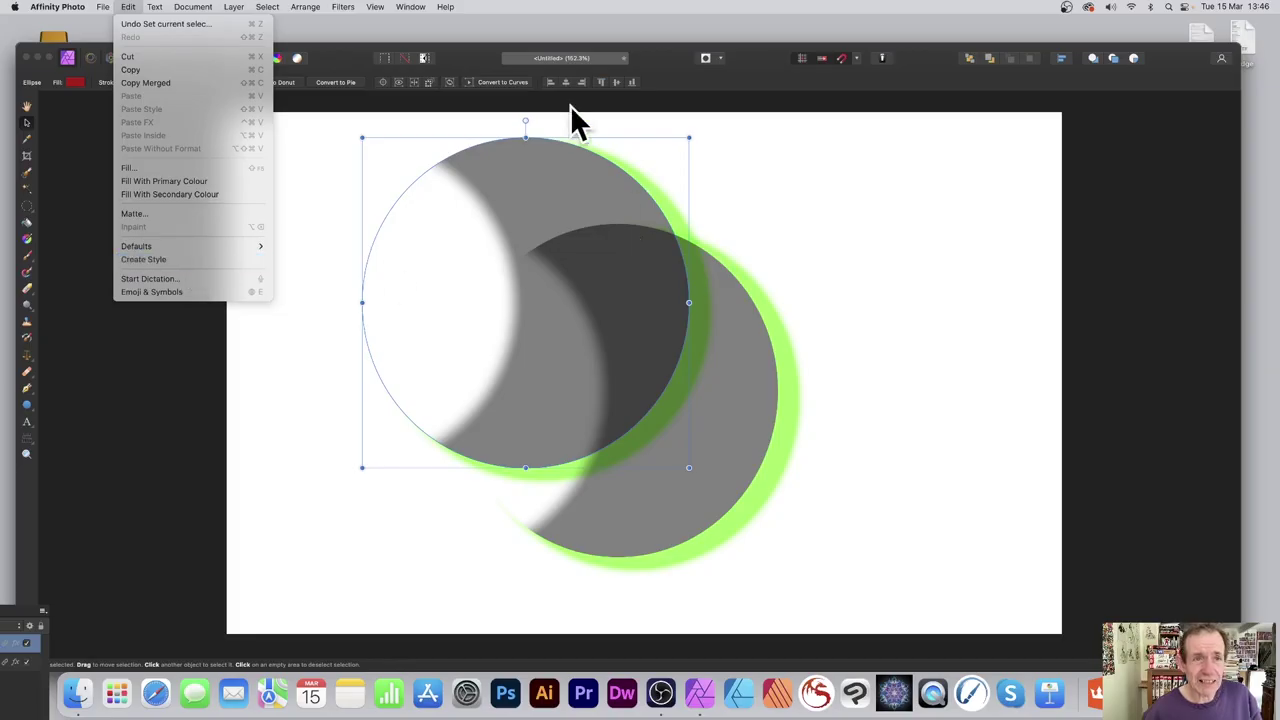
# Step: Show the Styles panel from View > Studio and position it near the ellipses
pyautogui.moveTo(584, 0)
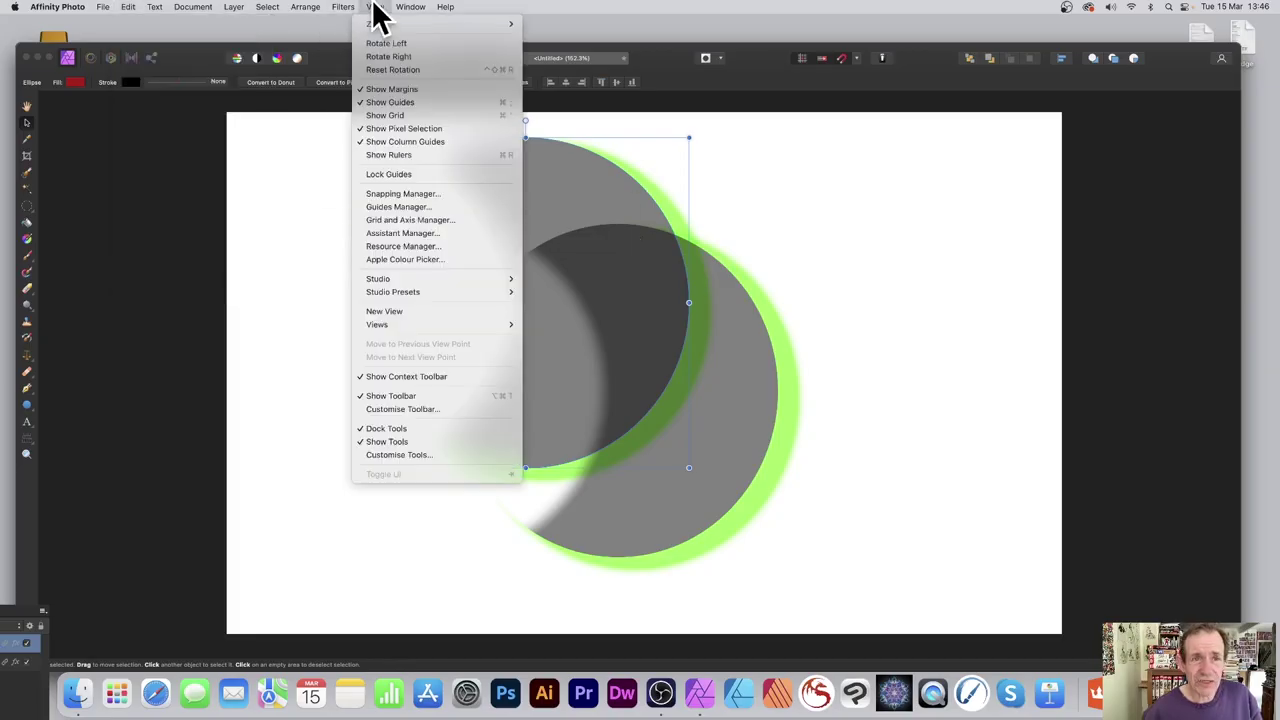
pyautogui.moveTo(407, 280)
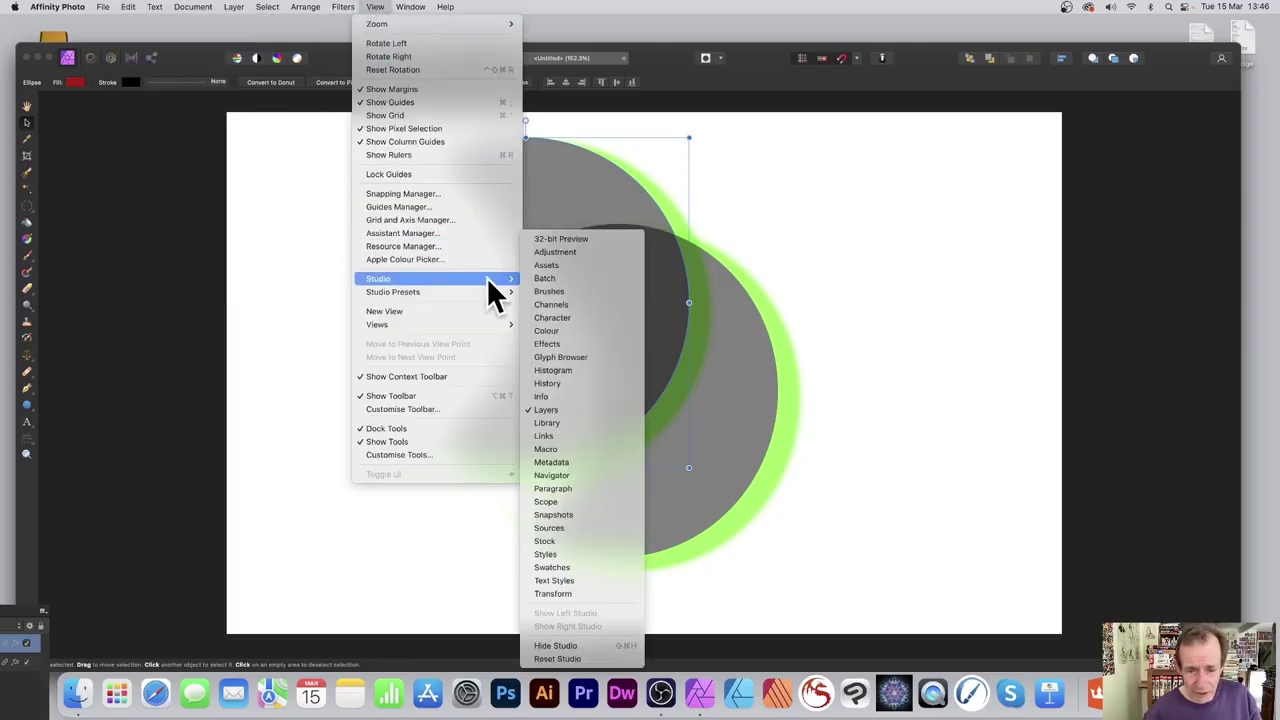
pyautogui.click(590, 556)
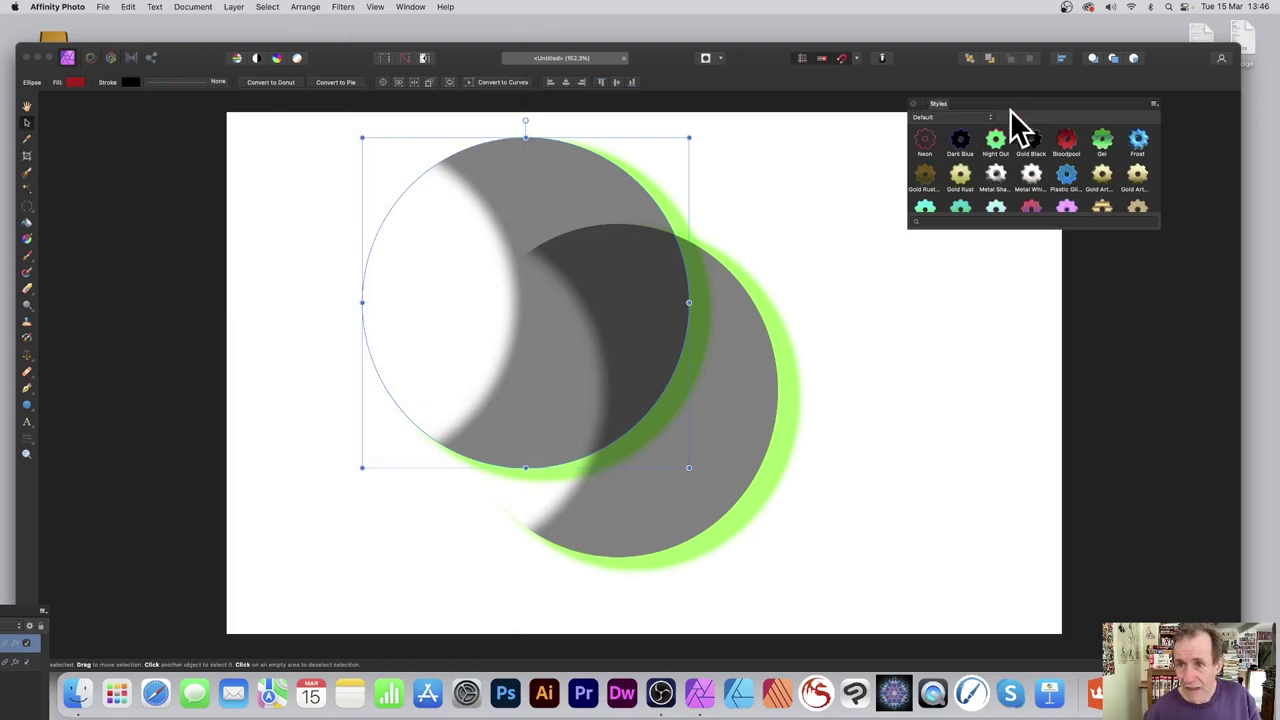
pyautogui.moveTo(942, 104); pyautogui.dragTo(621, 169)
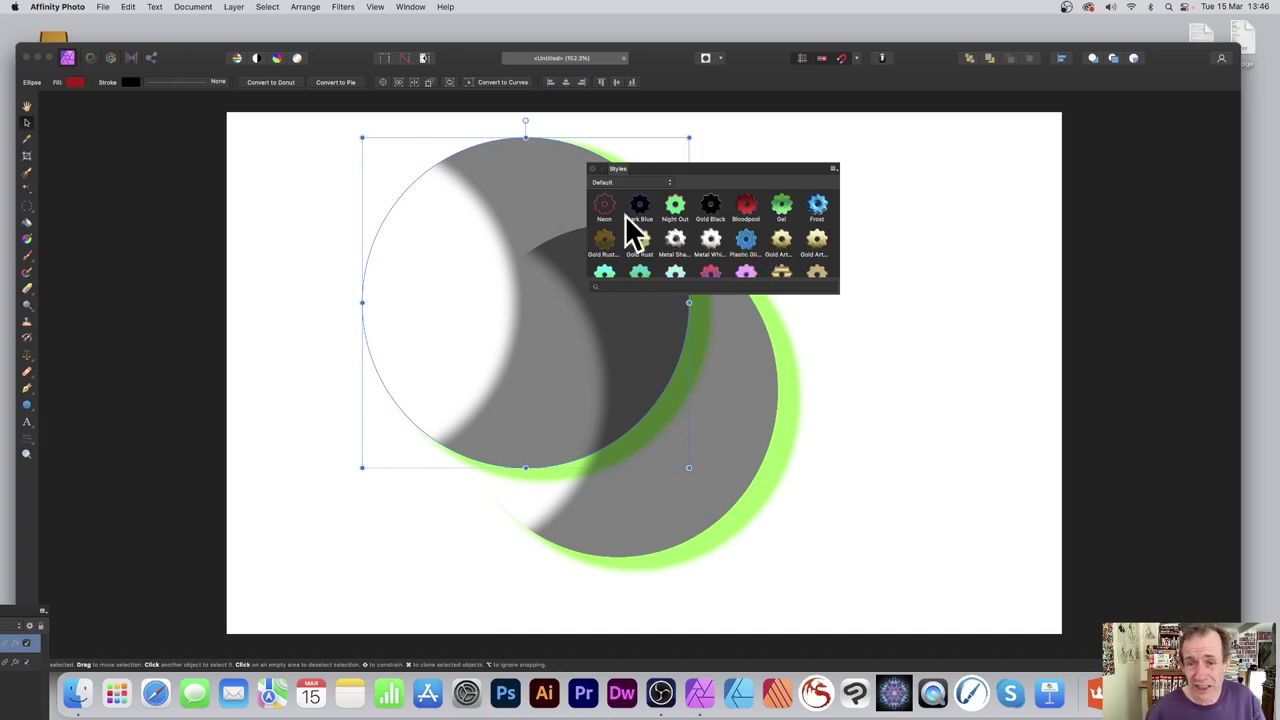
# Step: Try the Metal White, Neon, Gold Black and Night Out styles, then apply Frost
pyautogui.click(710, 238)
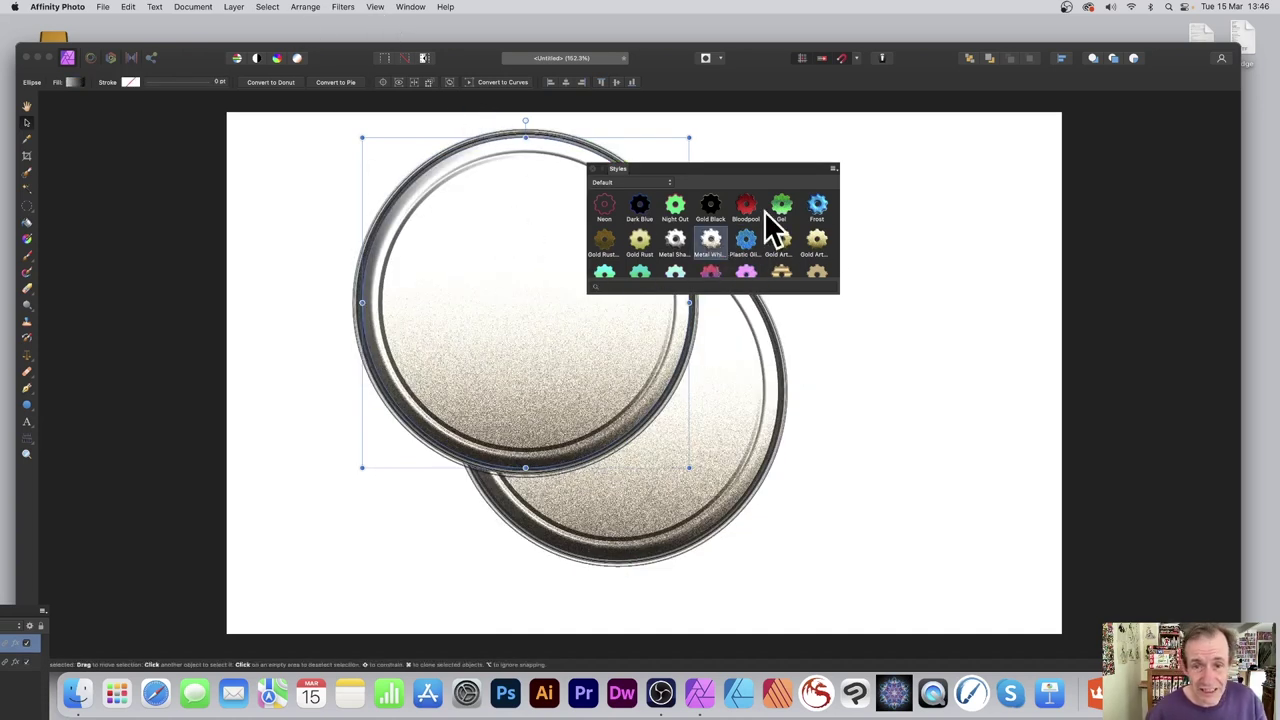
pyautogui.click(605, 205)
pyautogui.click(699, 205)
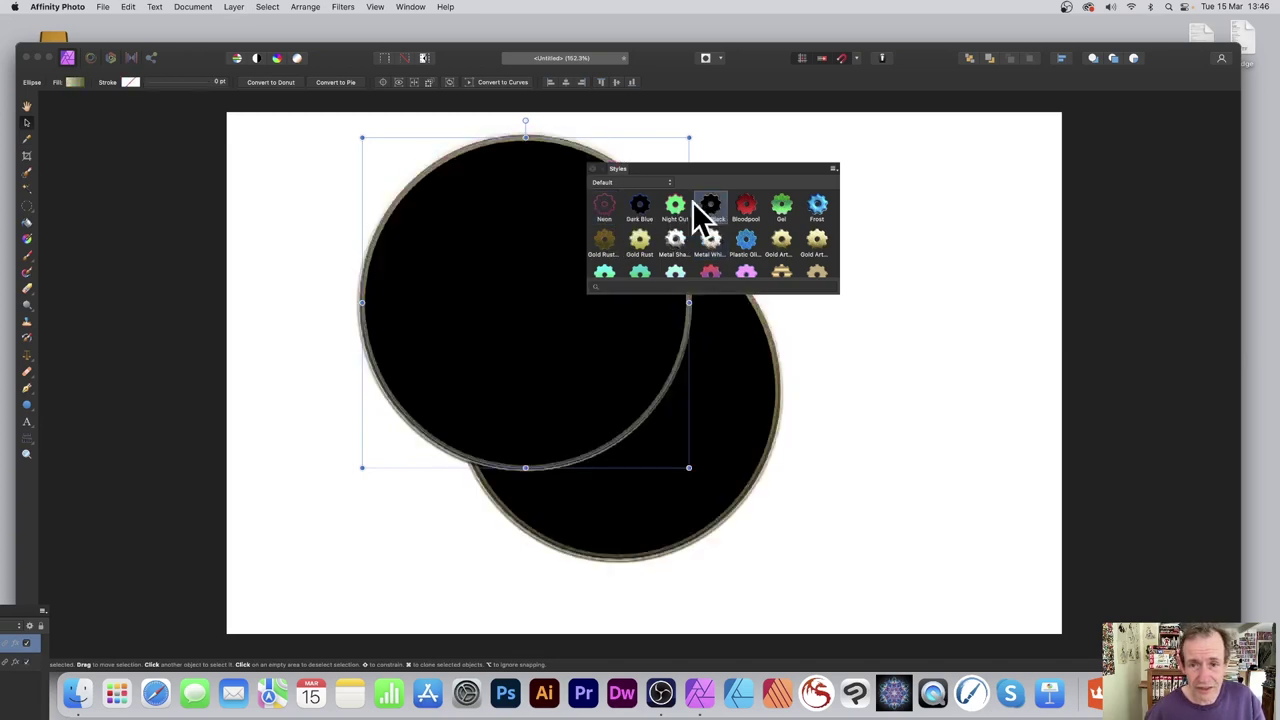
pyautogui.click(673, 210)
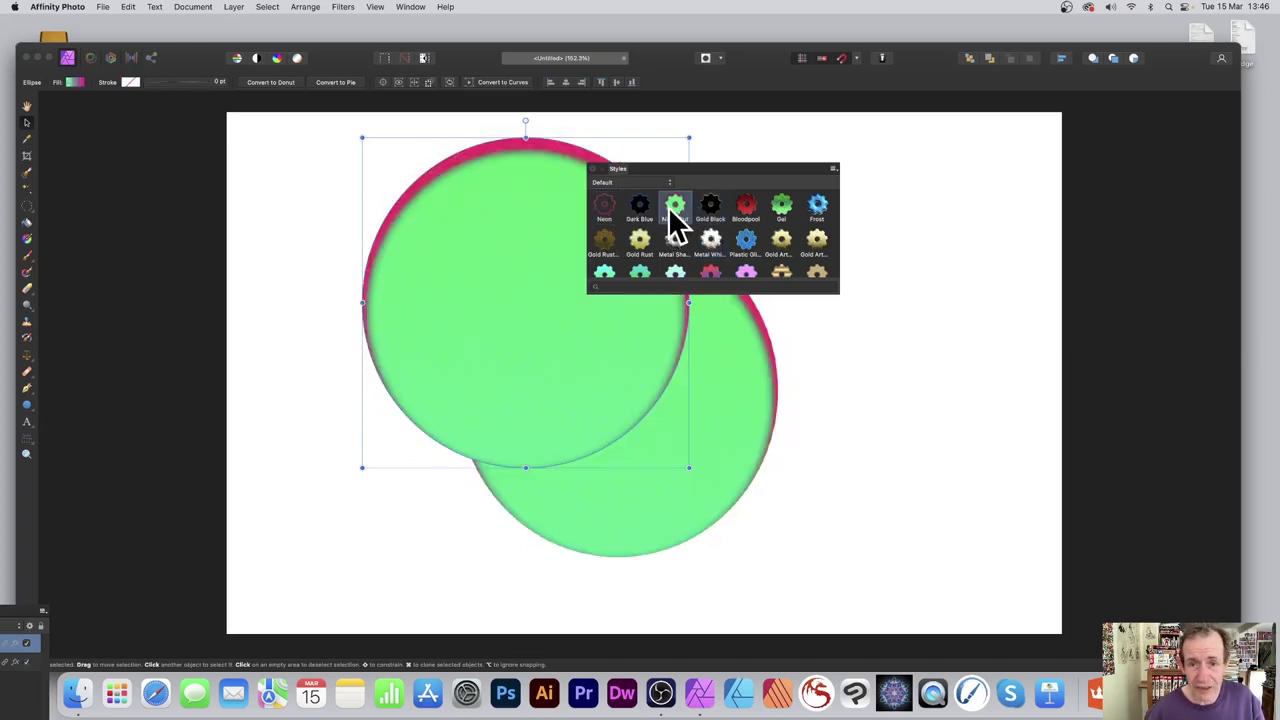
pyautogui.click(816, 206)
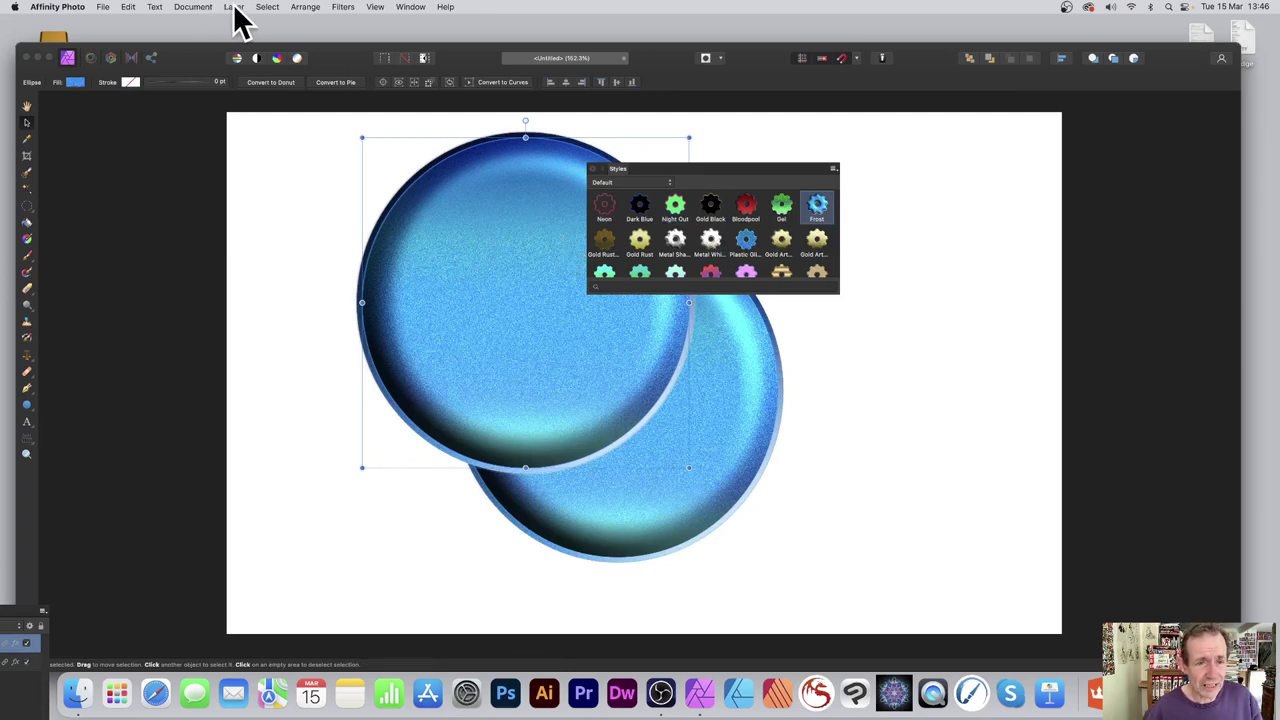
# Step: Open the ellipse's Layer Effects and swing the 3D light direction to -165.7° azimuth
pyautogui.rightClick(496, 266)
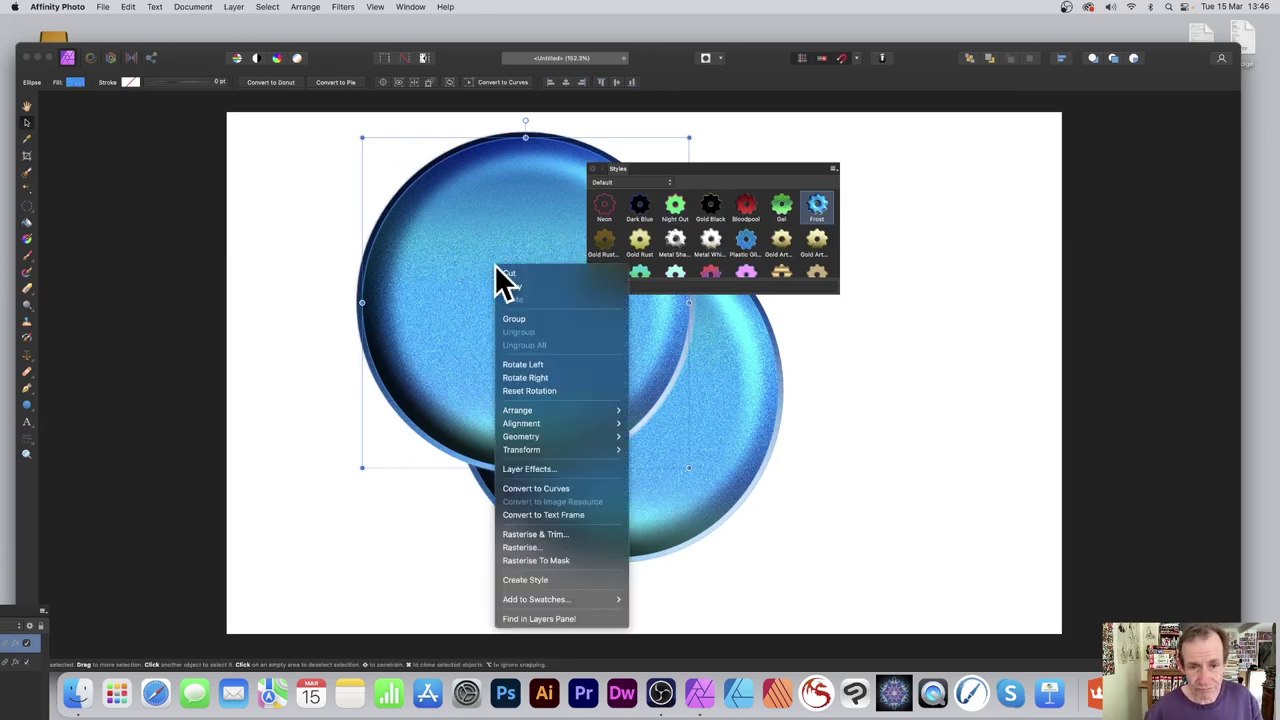
pyautogui.click(550, 474)
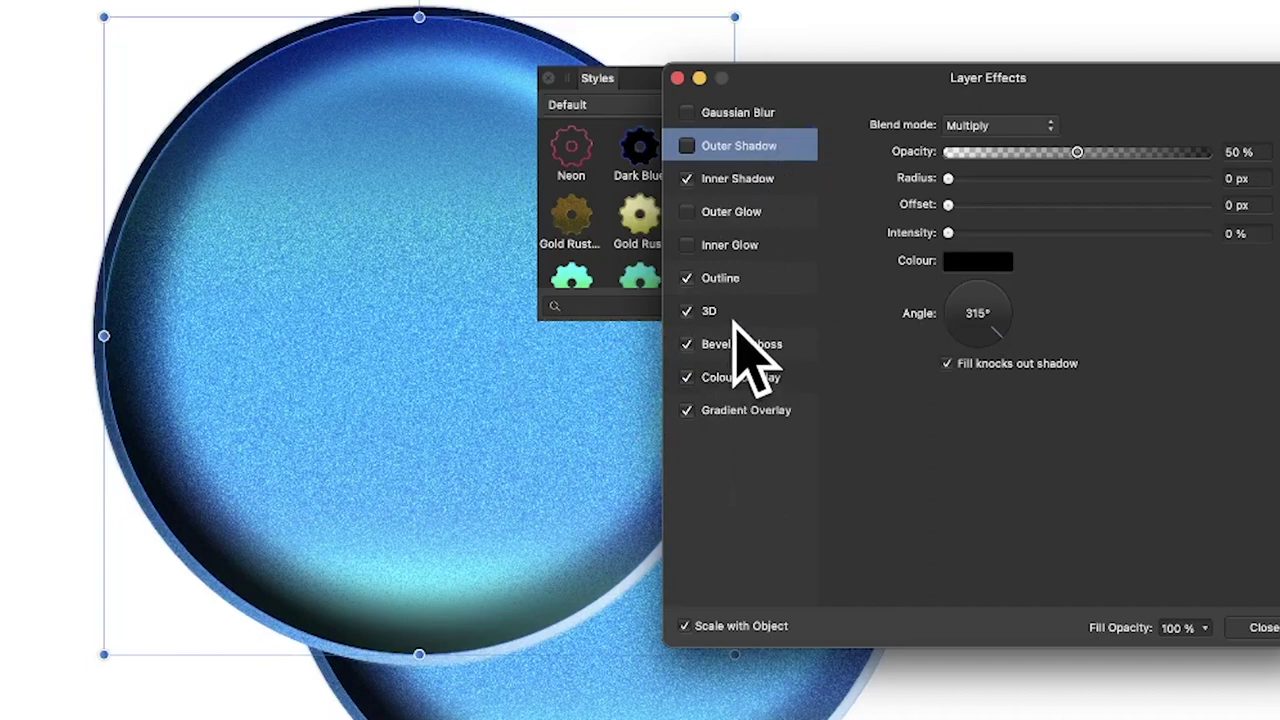
pyautogui.click(713, 310)
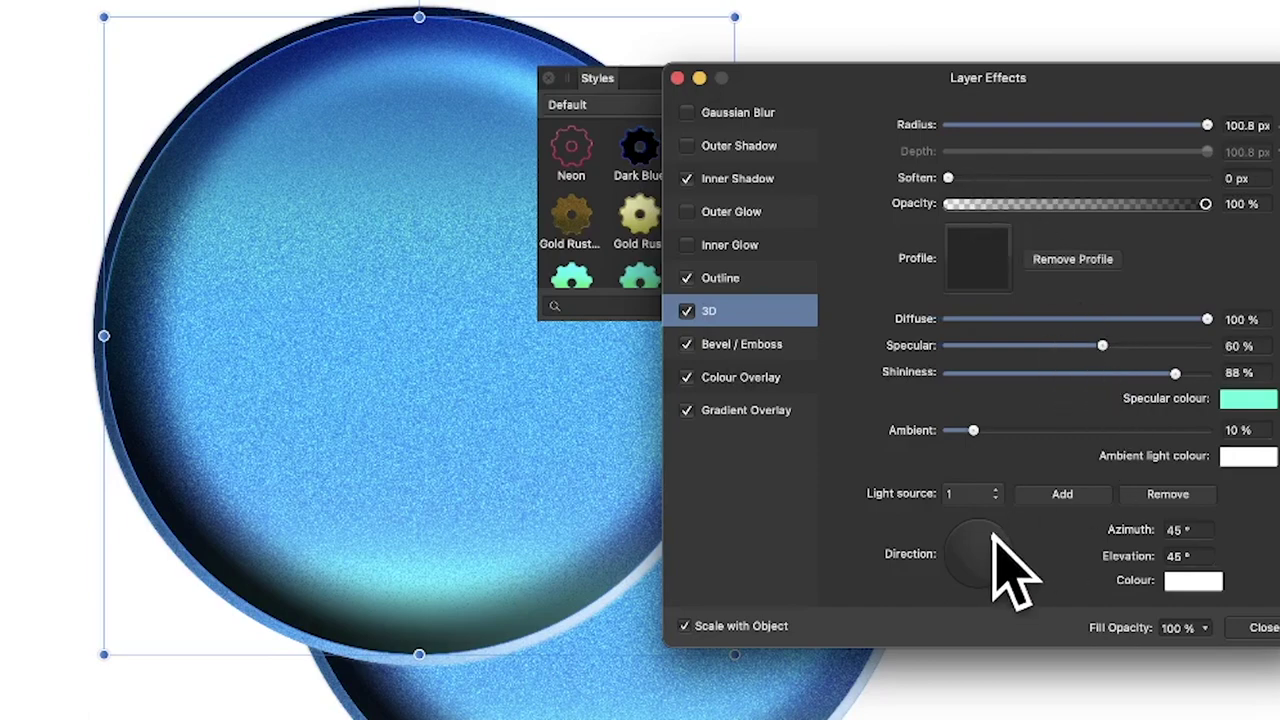
pyautogui.moveTo(994, 536); pyautogui.dragTo(952, 560)
# Step: Keep Gradient Overlay in Overlay mode and turn off the Outline and Inner Shadow effects
pyautogui.click(760, 410)
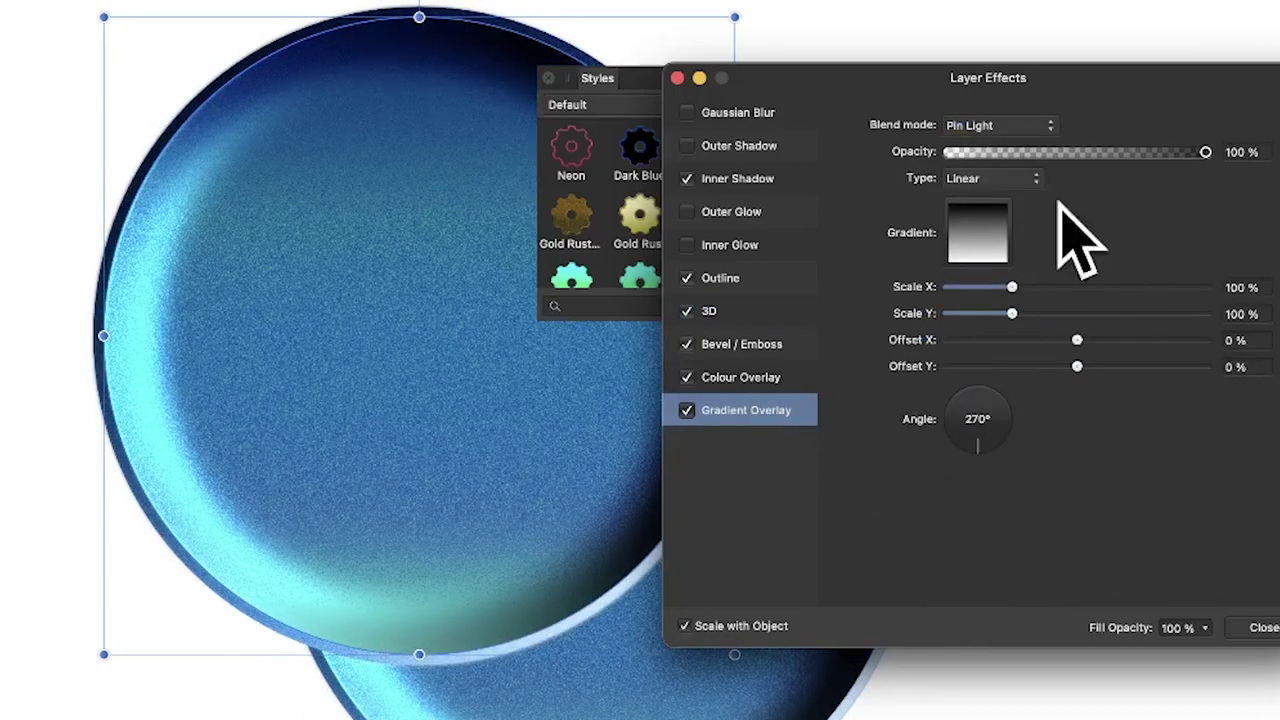
pyautogui.click(1006, 127)
pyautogui.click(1006, 28)
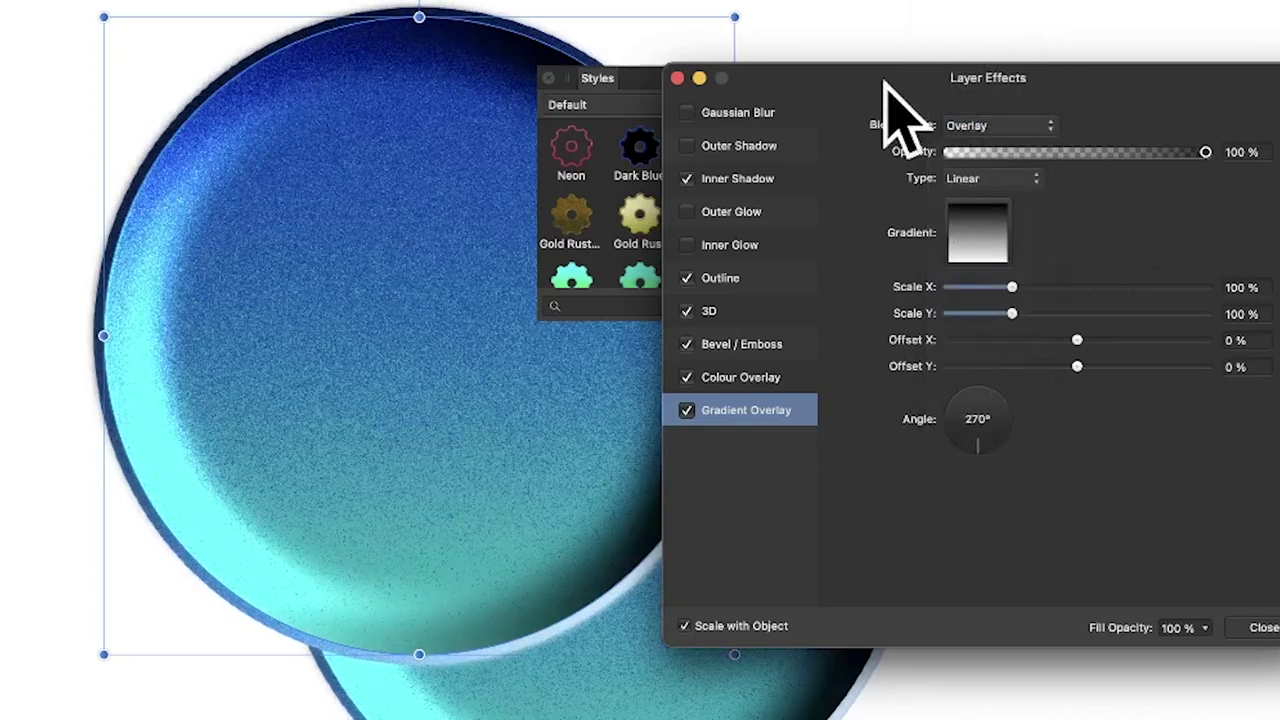
pyautogui.click(697, 278)
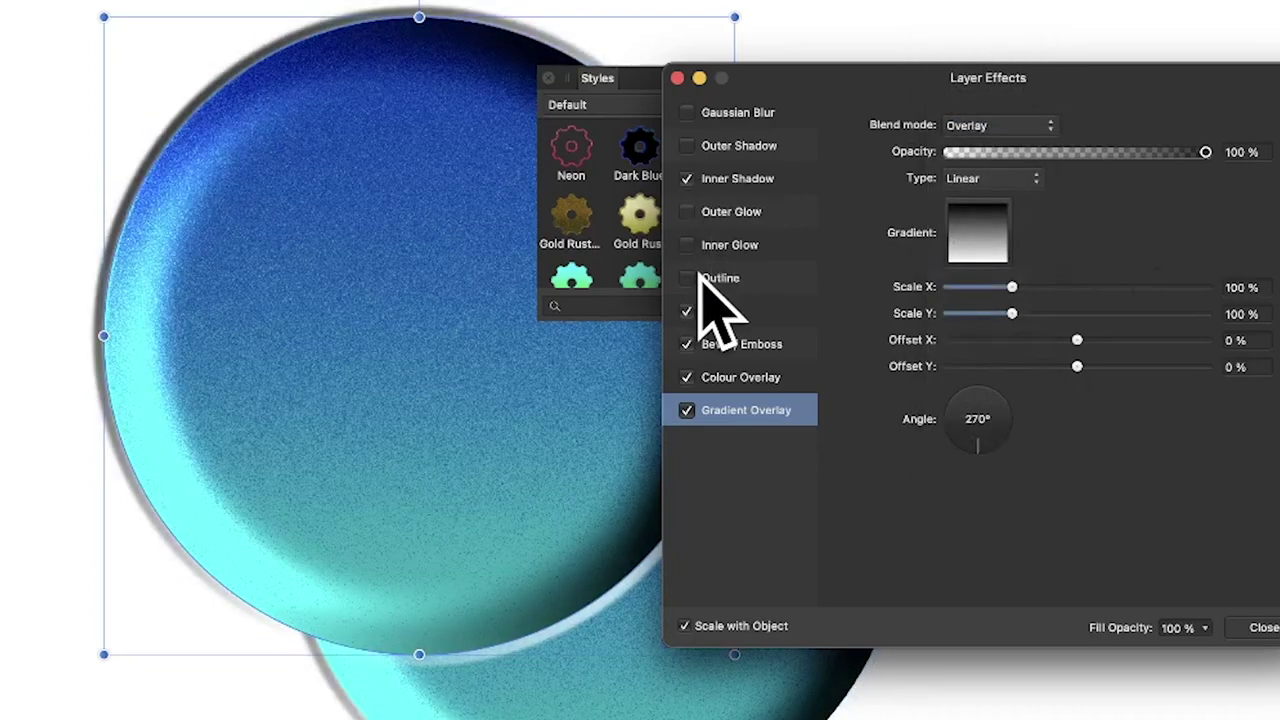
pyautogui.click(715, 178)
pyautogui.click(687, 178)
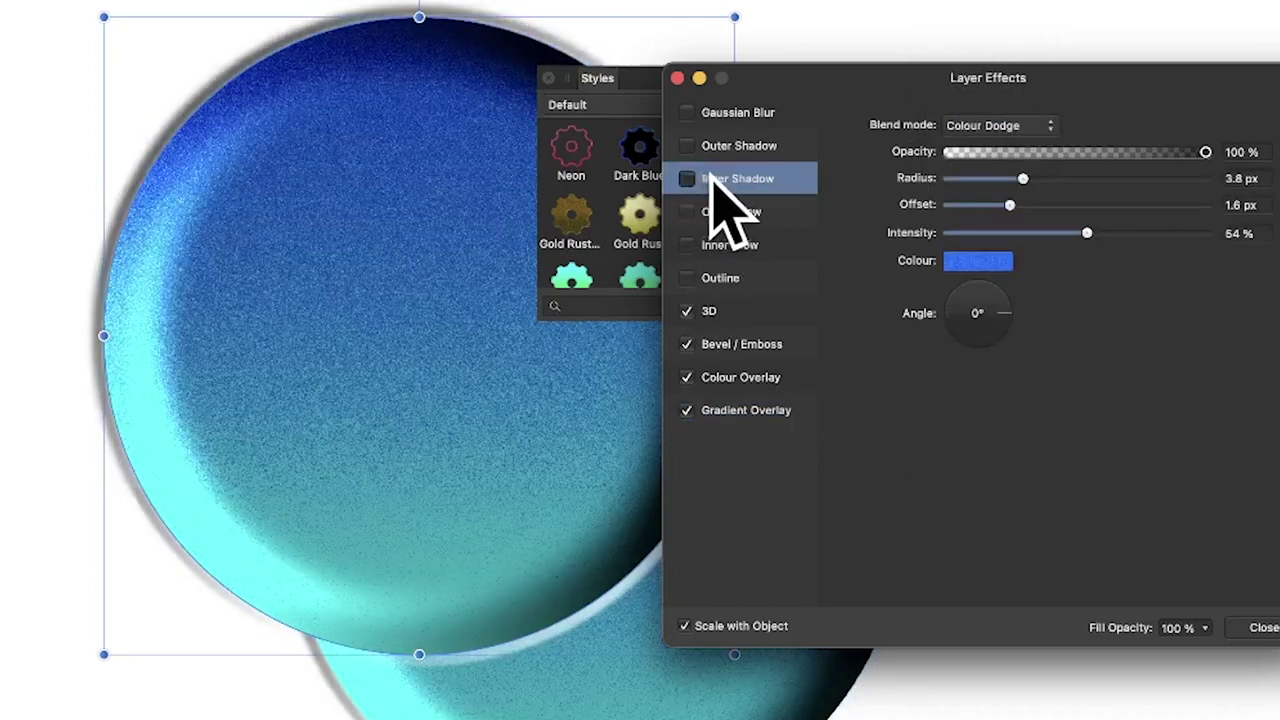
# Step: Close Layer Effects, try the Aluminium style, then apply the 80s Gel style to both ellipses
pyautogui.click(1262, 627)
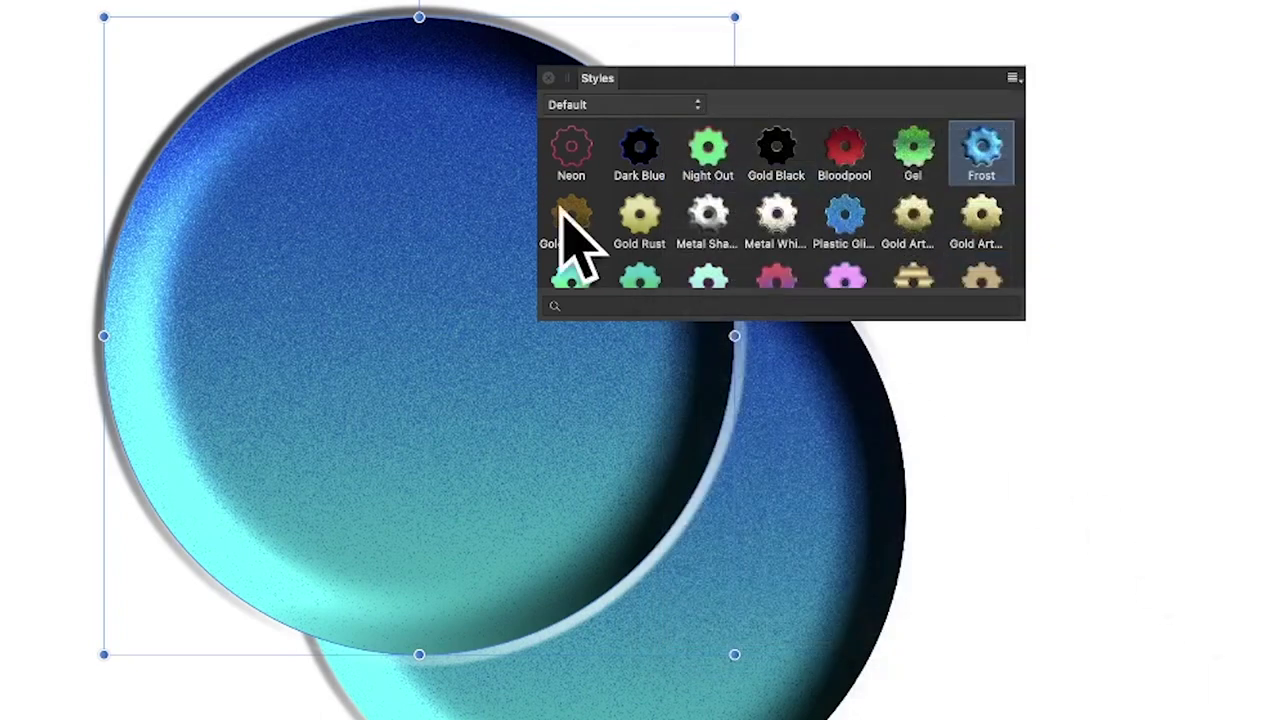
pyautogui.scroll(-3, 851, 251)
pyautogui.click(568, 255)
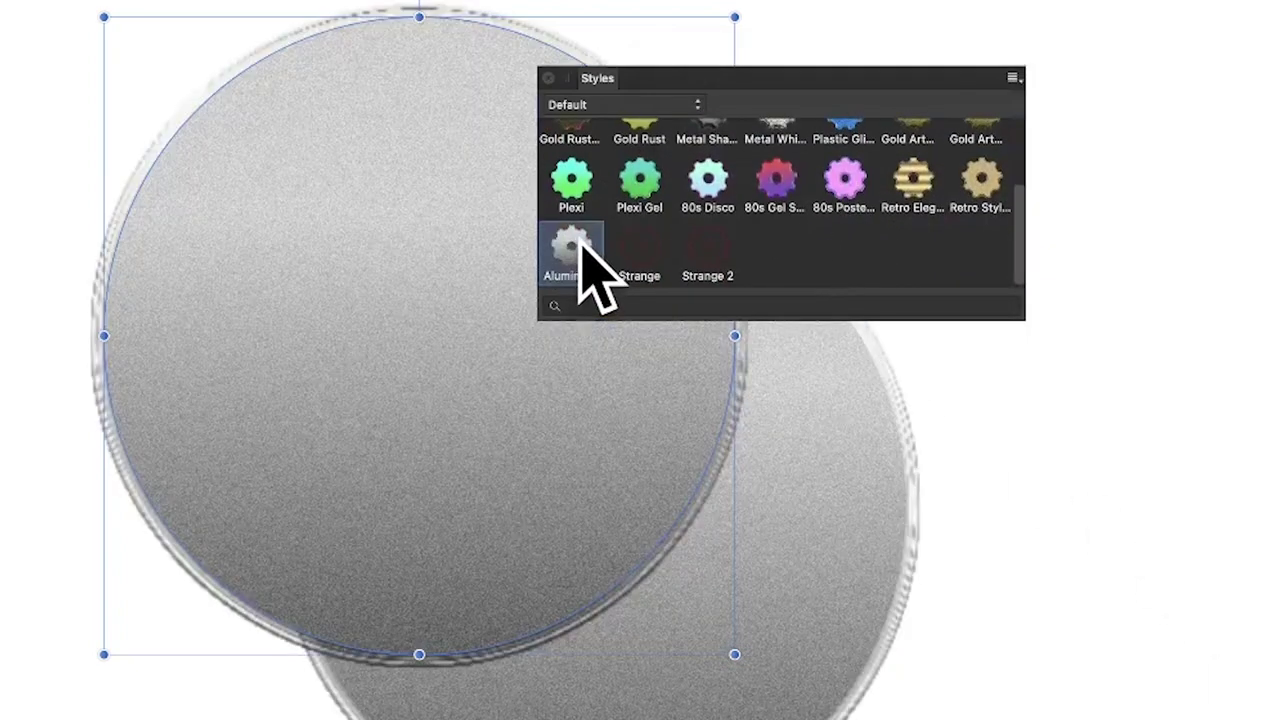
pyautogui.click(785, 195)
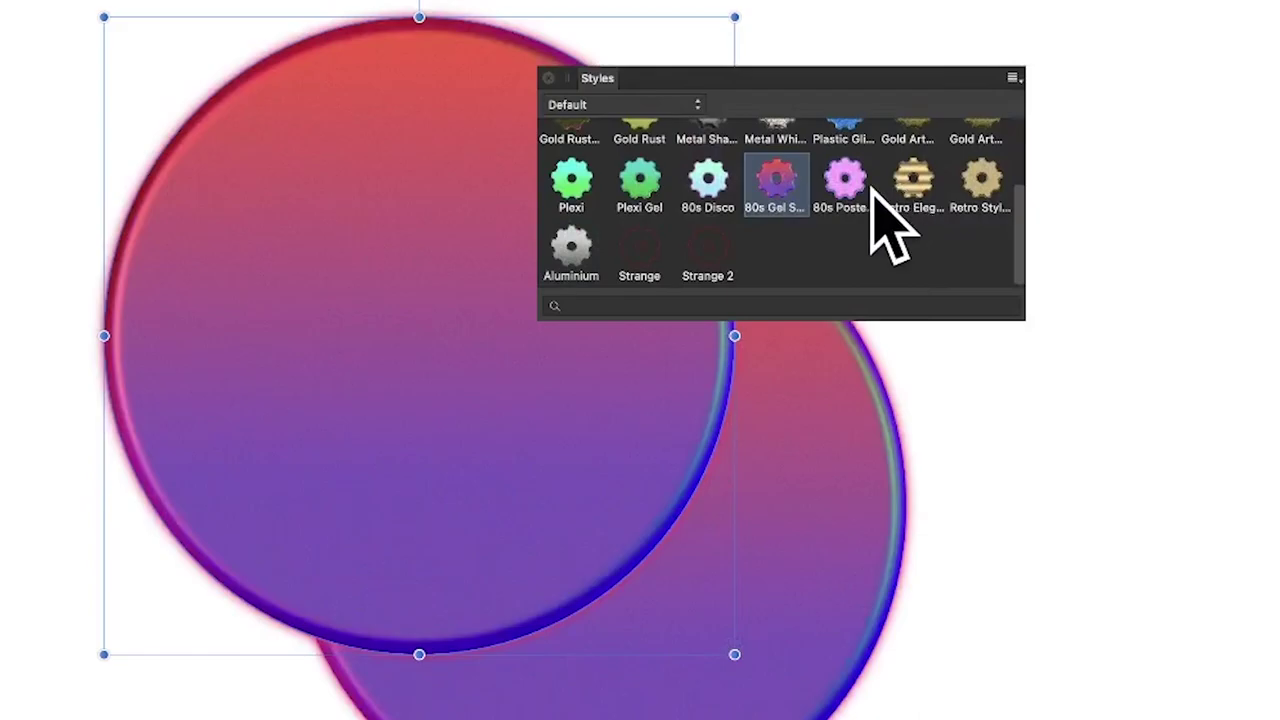